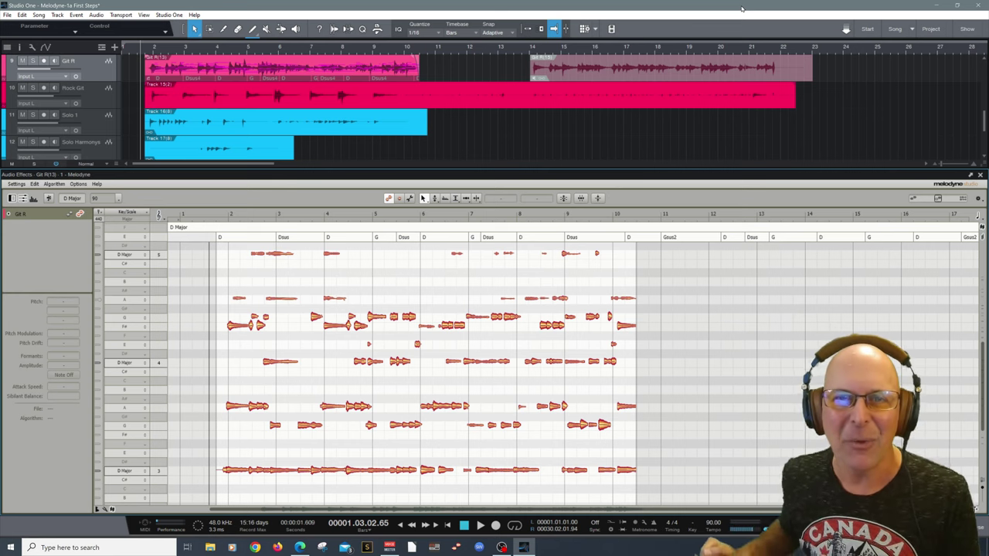
Close the Melodyne editor, then select the first Git R event and enlarge the Git R track's height in the arrangement
key("space")
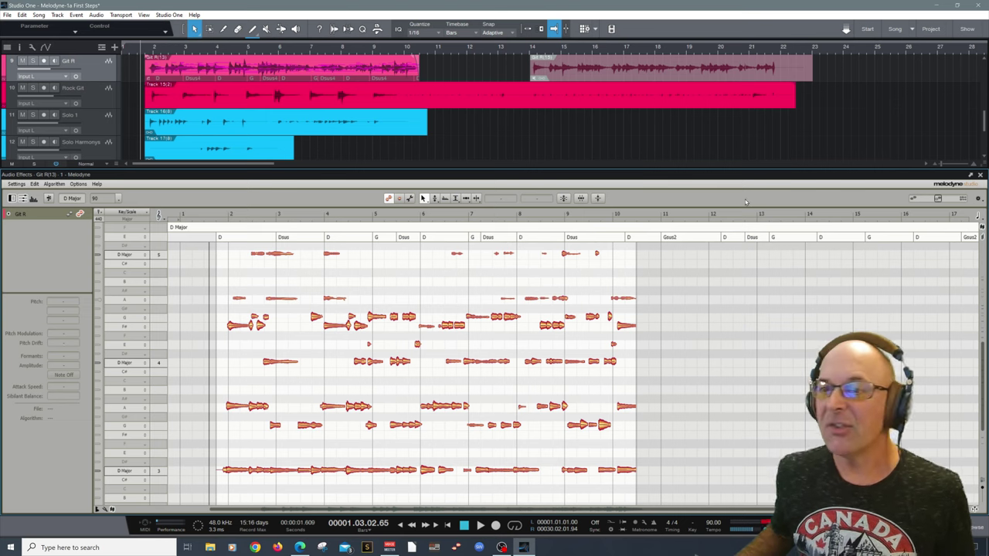
left_click(980, 175)
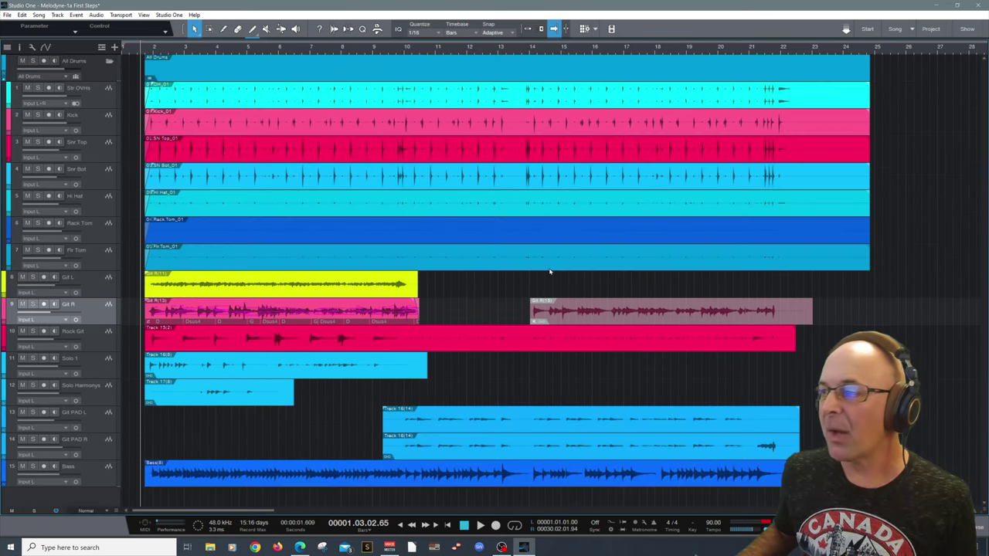
left_click(214, 318)
left_click_drag(107, 325, 107, 393)
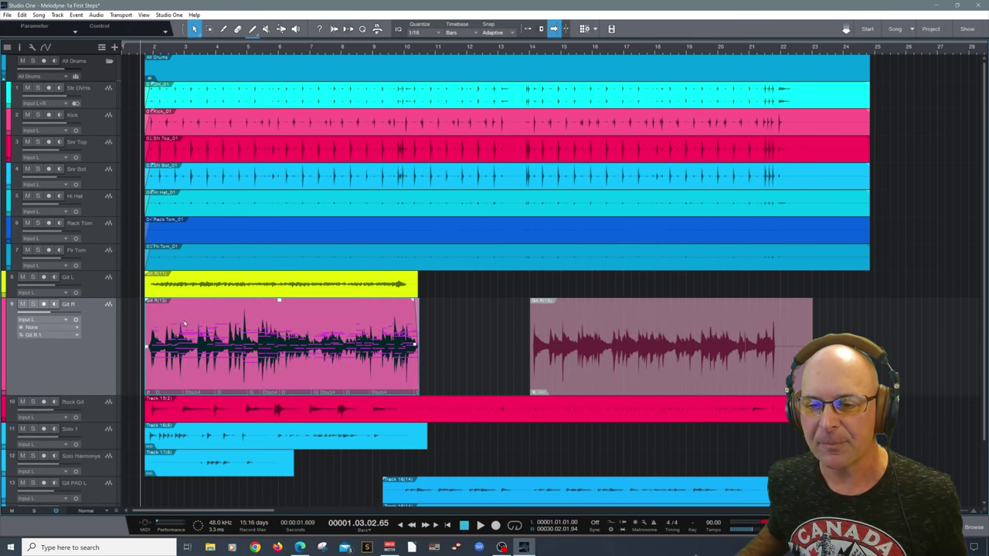
scroll(244, 296, "down", 3)
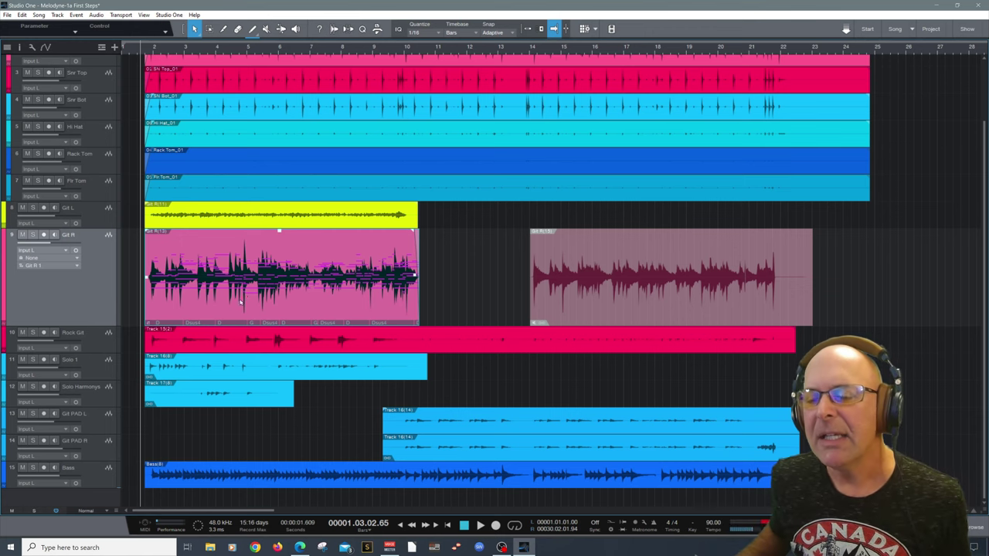
Remove Melodyne from the first Git R event, then apply Edit with Melodyne to it again in an enlarged editor
left_click(97, 15)
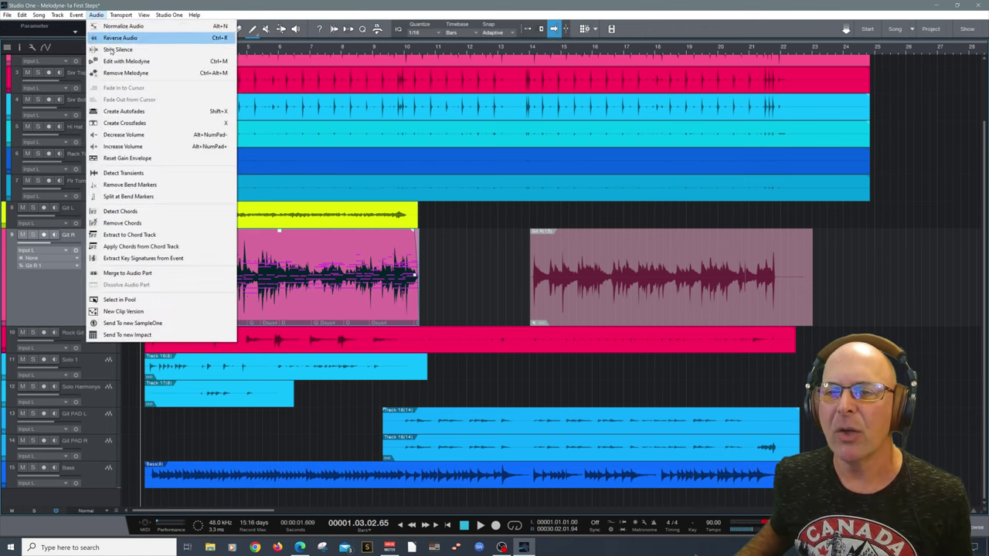
left_click(128, 73)
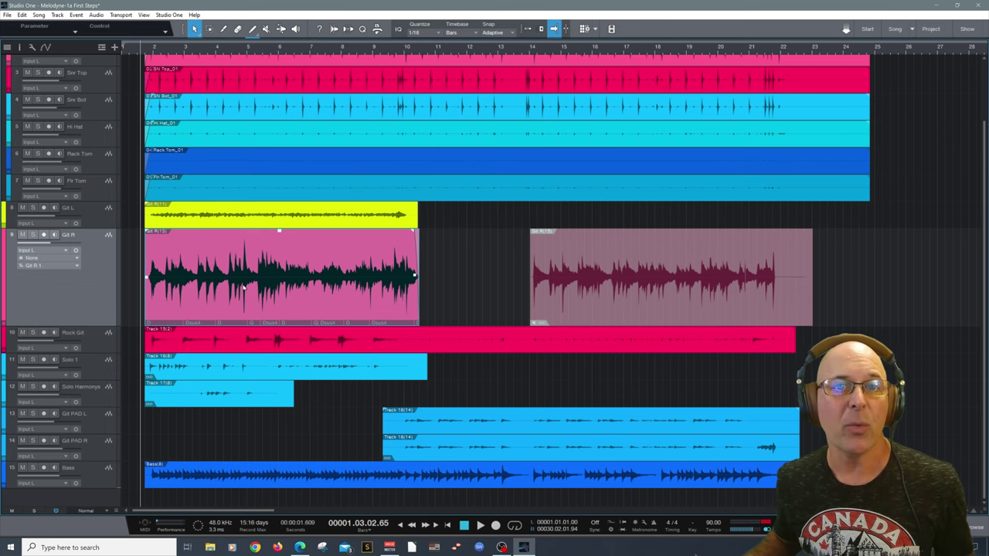
left_click(96, 14)
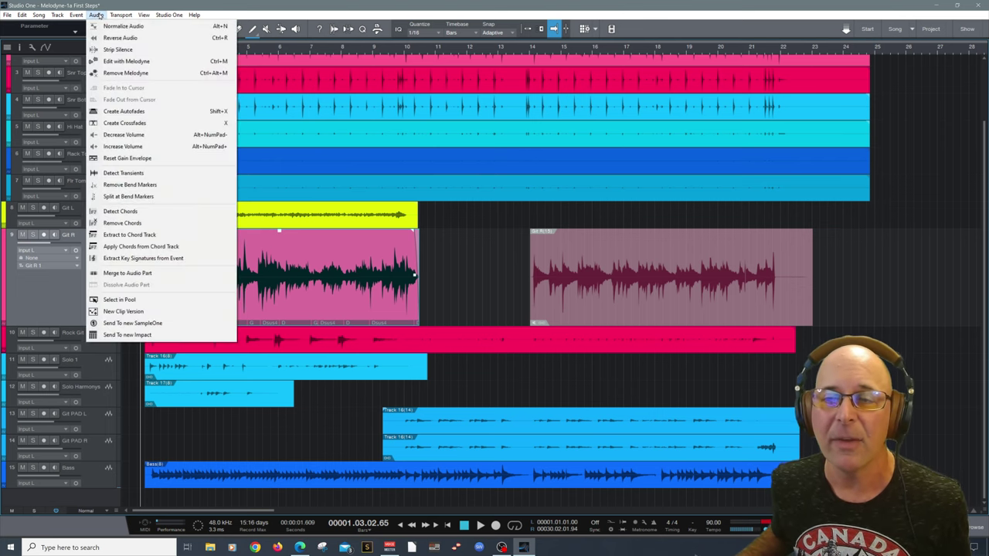
left_click(125, 61)
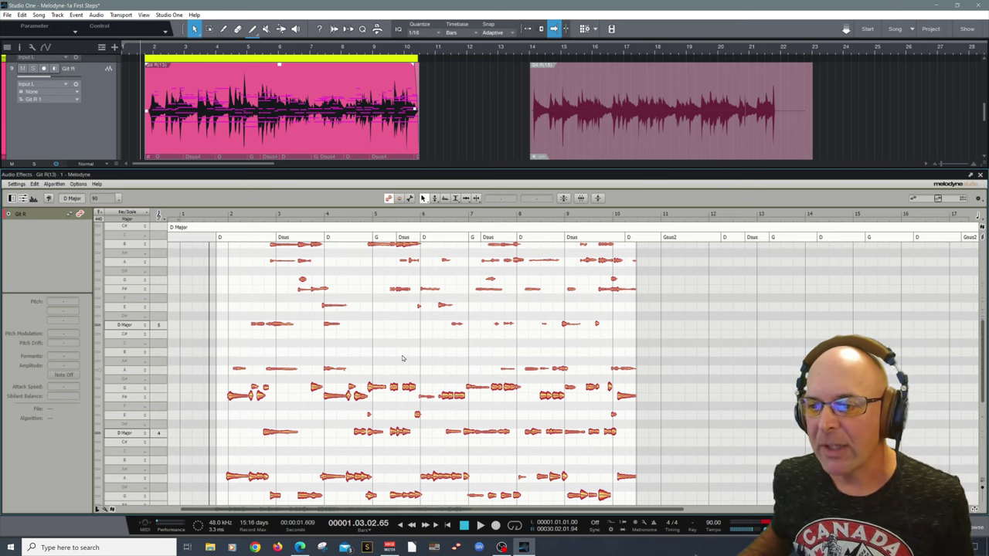
left_click_drag(443, 175, 444, 69)
scroll(485, 203, "up", 2)
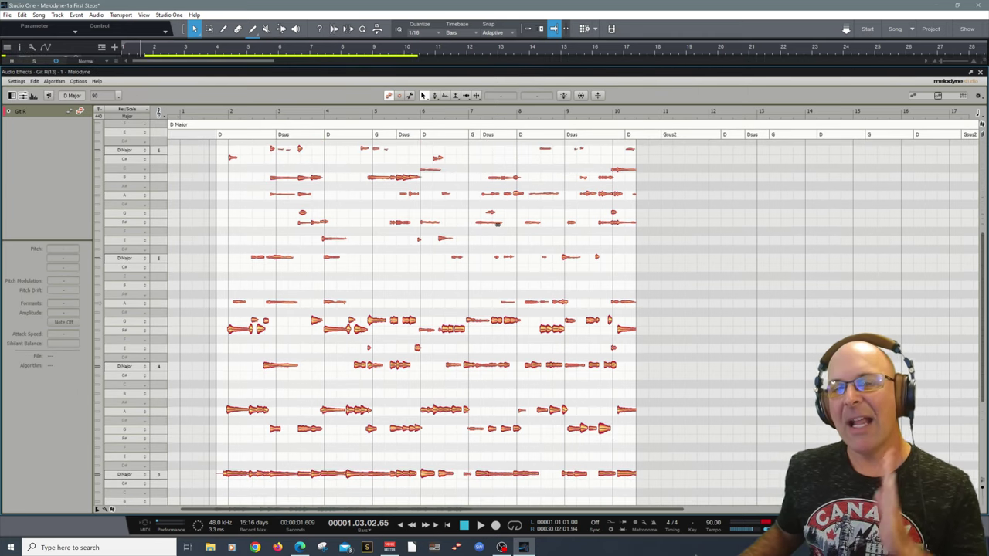
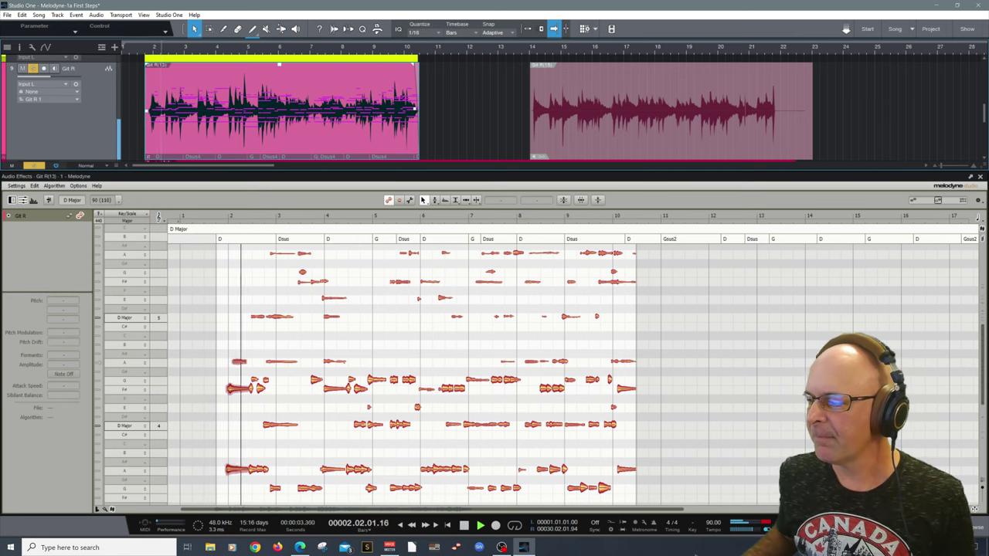
In the mixer, reset the Git R channel's fader to 0 dB and its pan to center, then hide the mixer
key("F3")
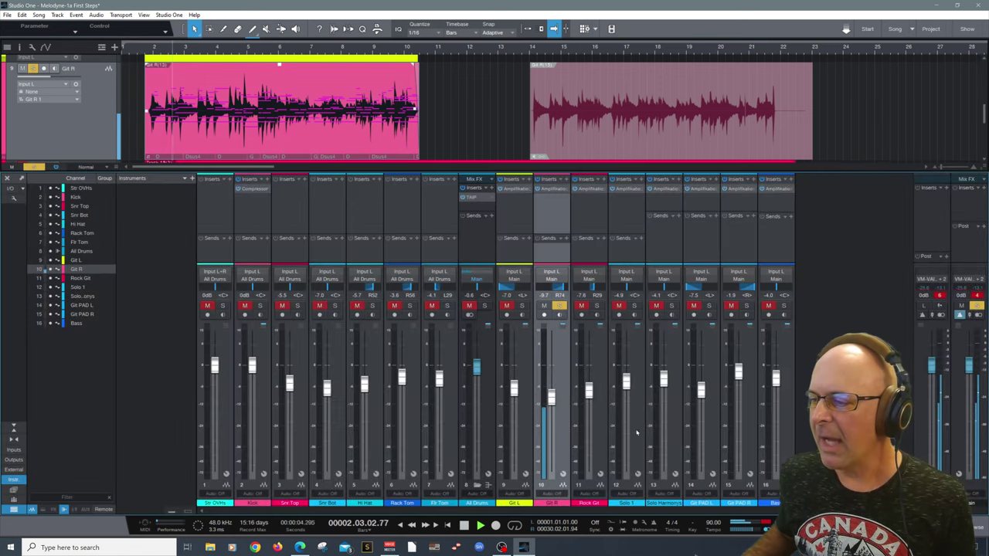
left_click(552, 400, "ctrl")
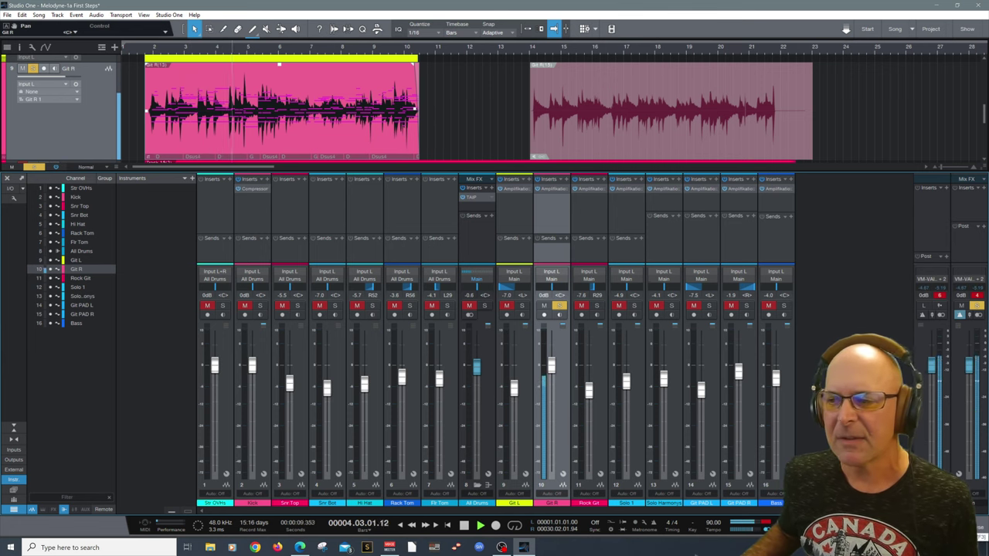
key("F3")
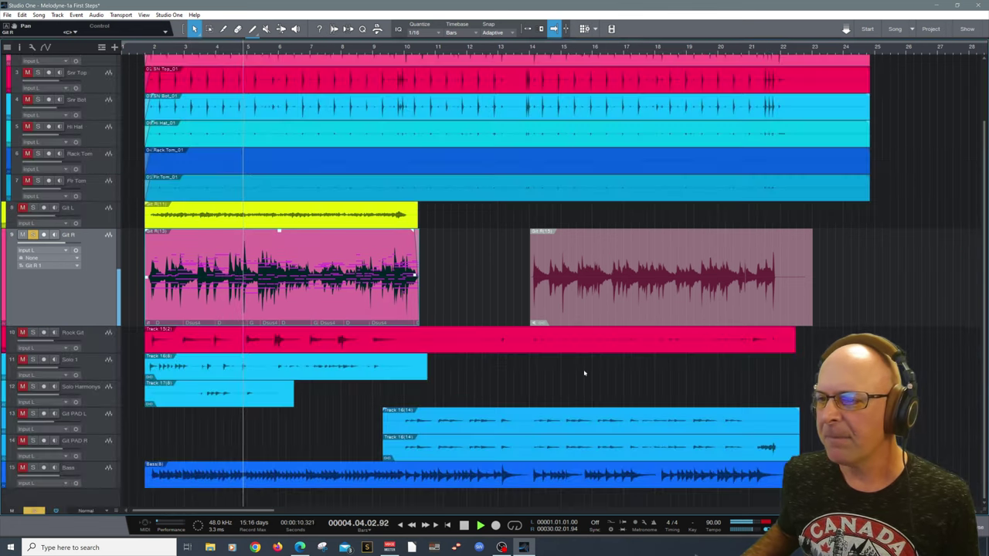
Reopen the first Git R event in the Melodyne editor and enlarge the editor pane
double_click(344, 311)
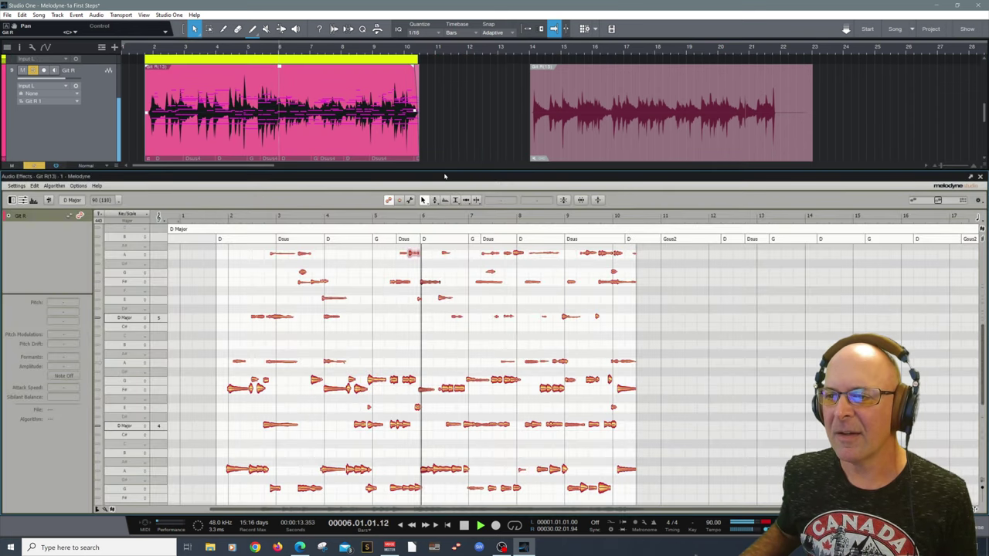
left_click_drag(444, 176, 447, 80)
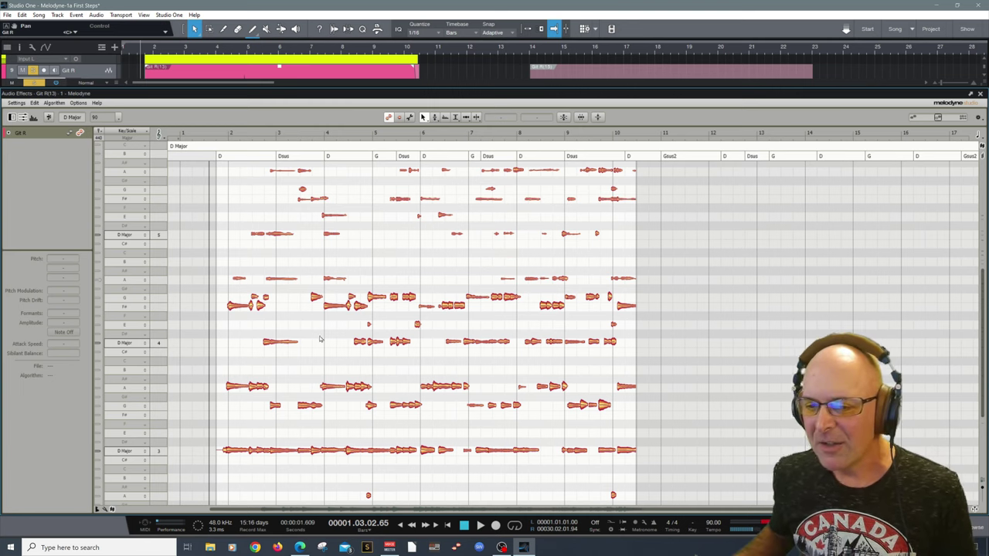
scroll(255, 359, "down", 2)
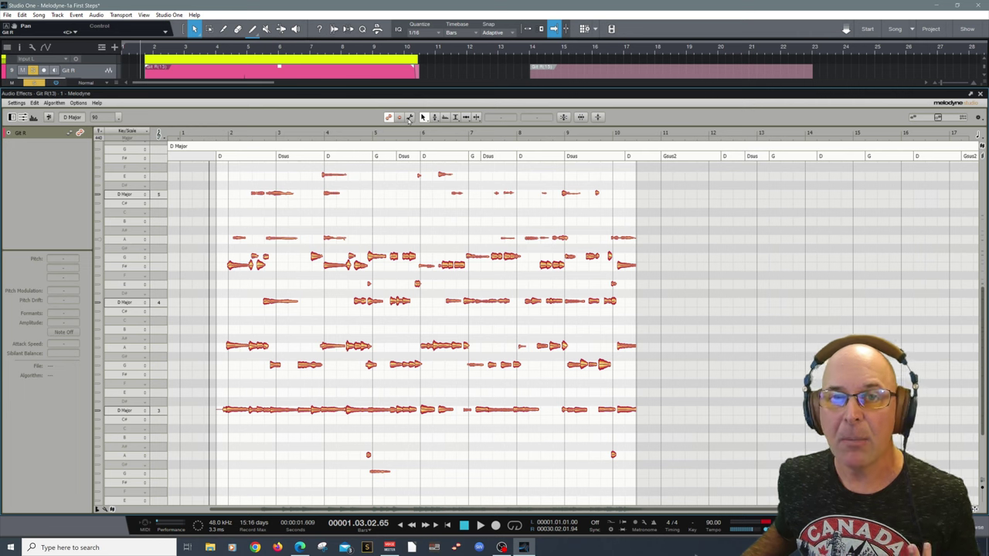
Switch Melodyne to Note Assignment Mode and select all the notes on the D 3 pitch row
left_click(410, 117)
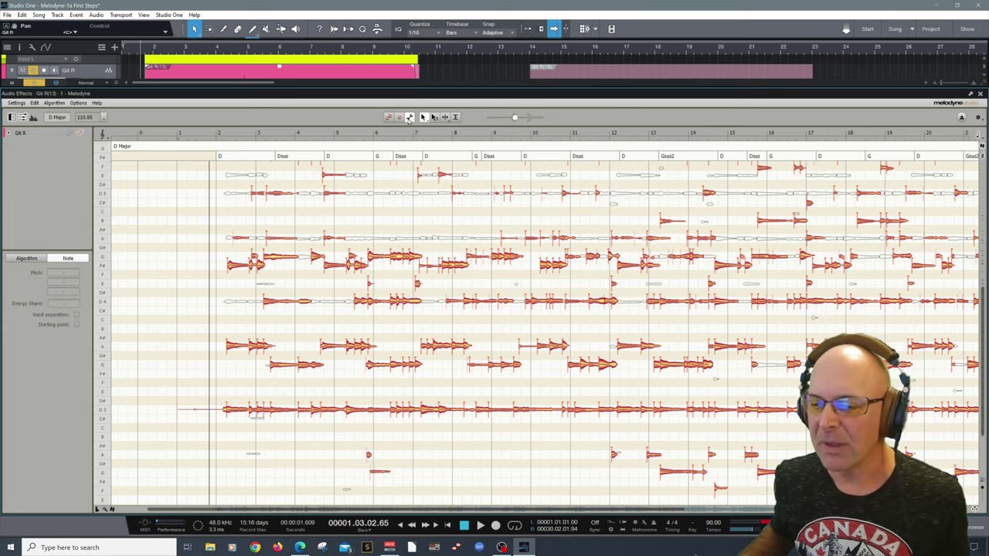
scroll(479, 348, "down", 5)
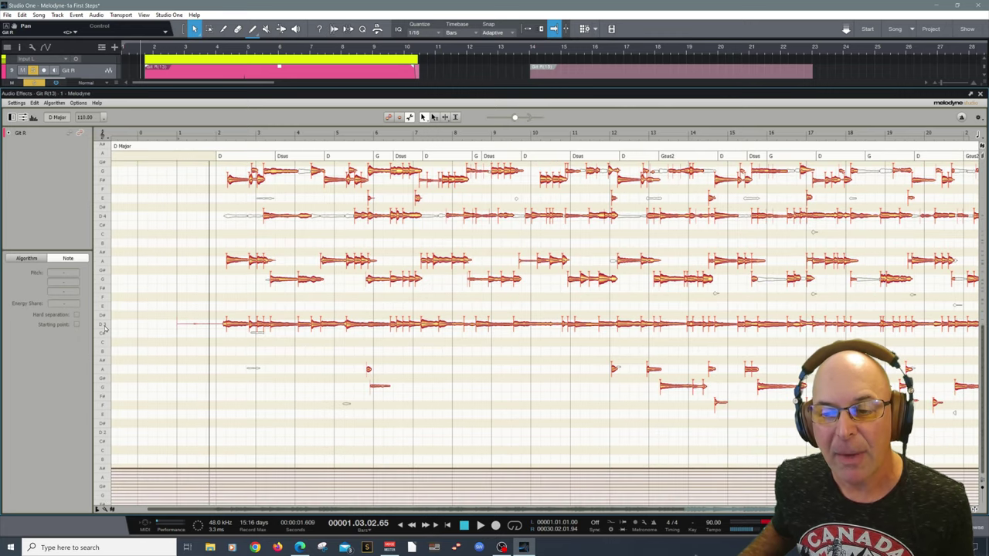
double_click(104, 329)
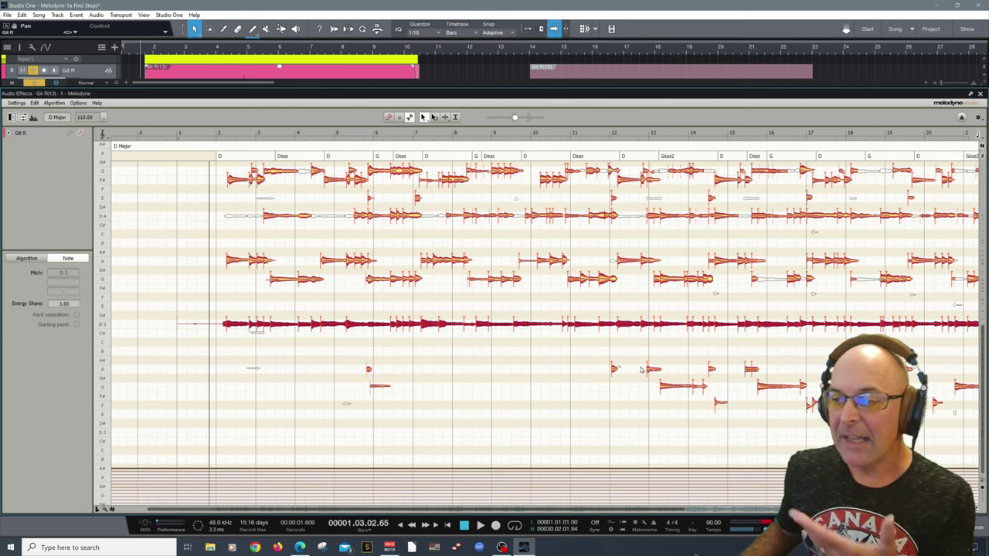
scroll(583, 448, "up", 5)
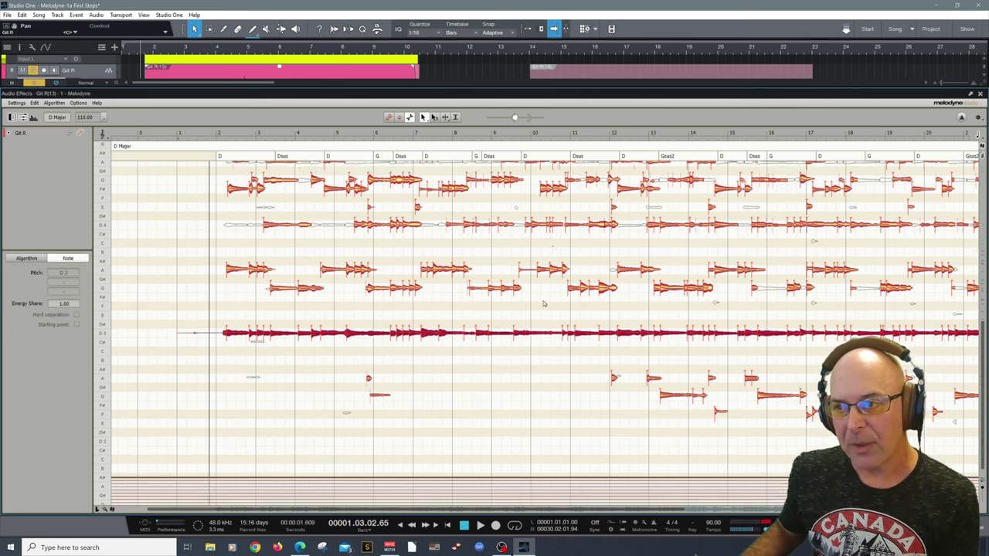
scroll(554, 217, "up", 3)
scroll(482, 232, "down", 8)
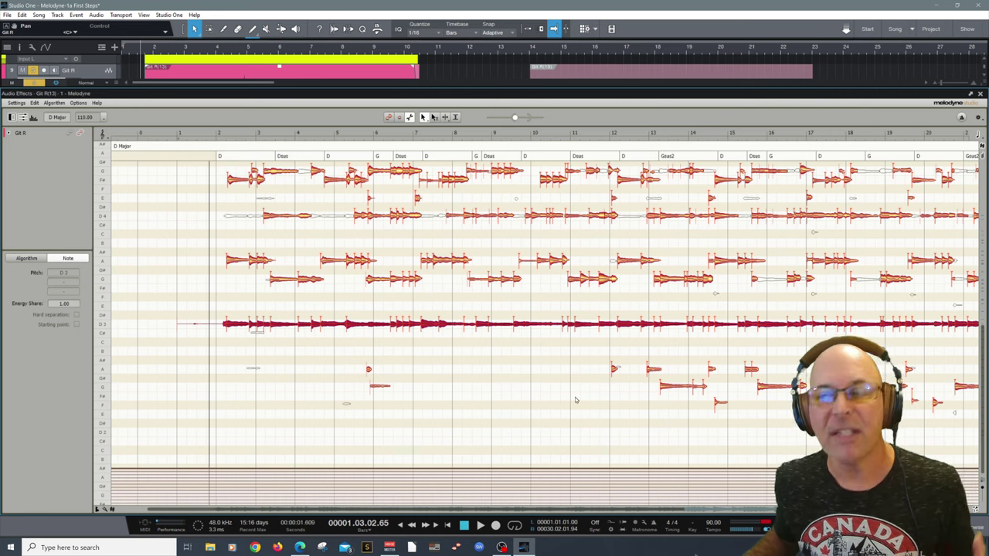
Raise the lower pitch limit to just below C# 3 so the stray bass notes beneath it are excluded
left_click_drag(548, 468, 528, 344)
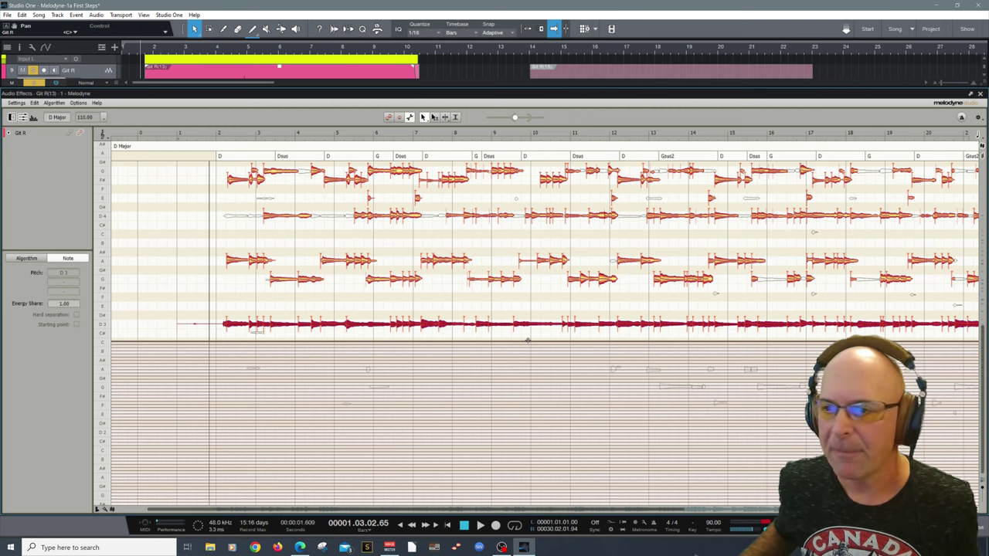
scroll(528, 340, "up", 5)
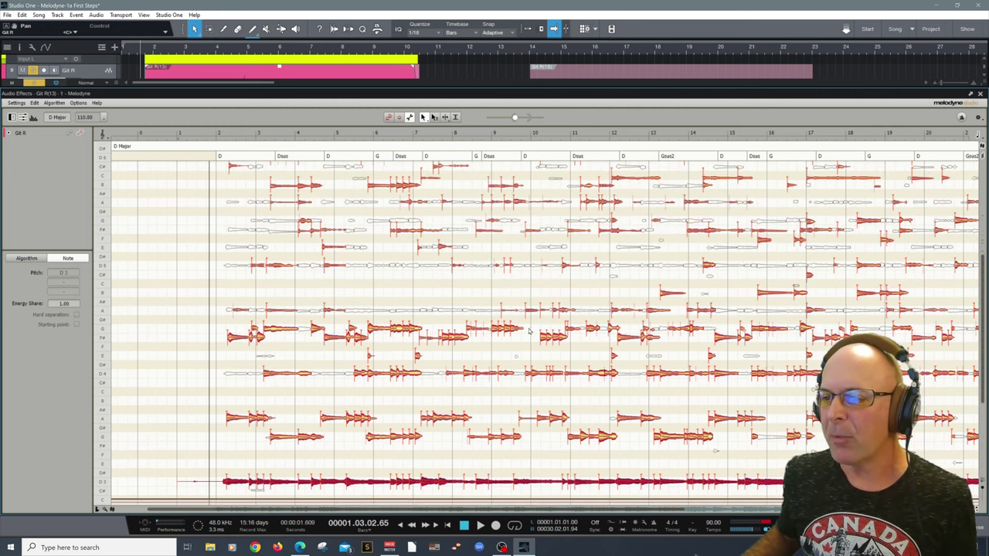
scroll(301, 323, "down", 1)
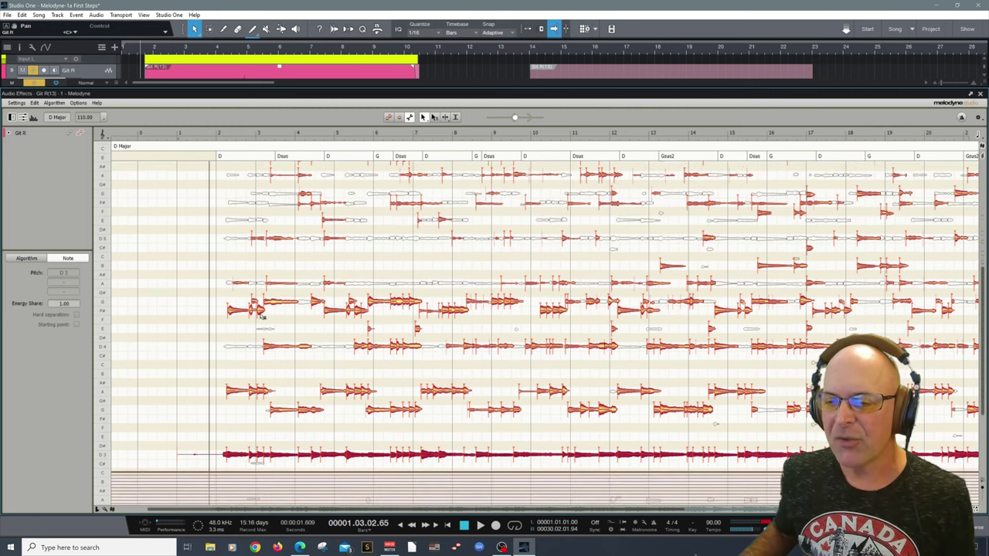
Select all the notes on the G 4 pitch row and switch back from note assignment to the normal note editing mode
left_click(102, 312)
left_click(102, 305)
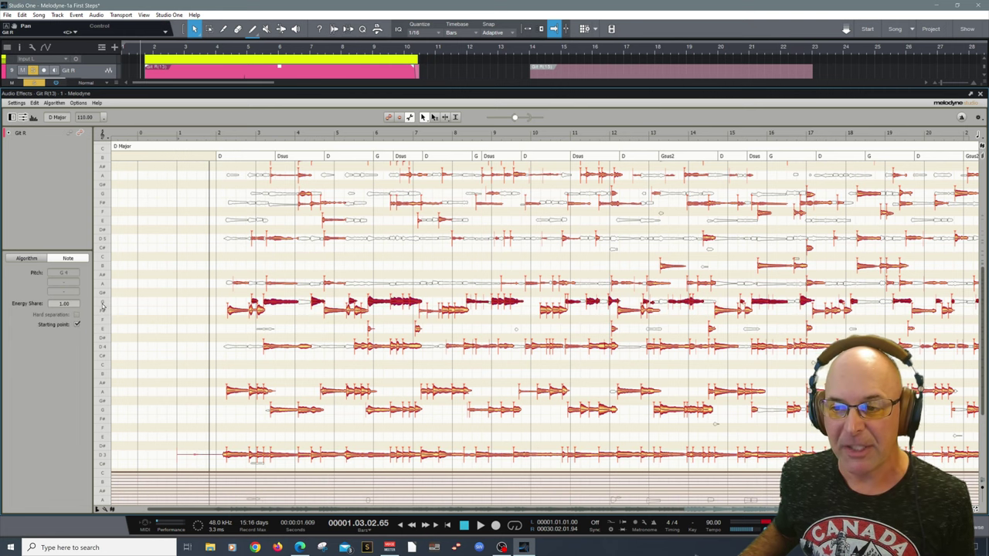
scroll(355, 194, "up", 4)
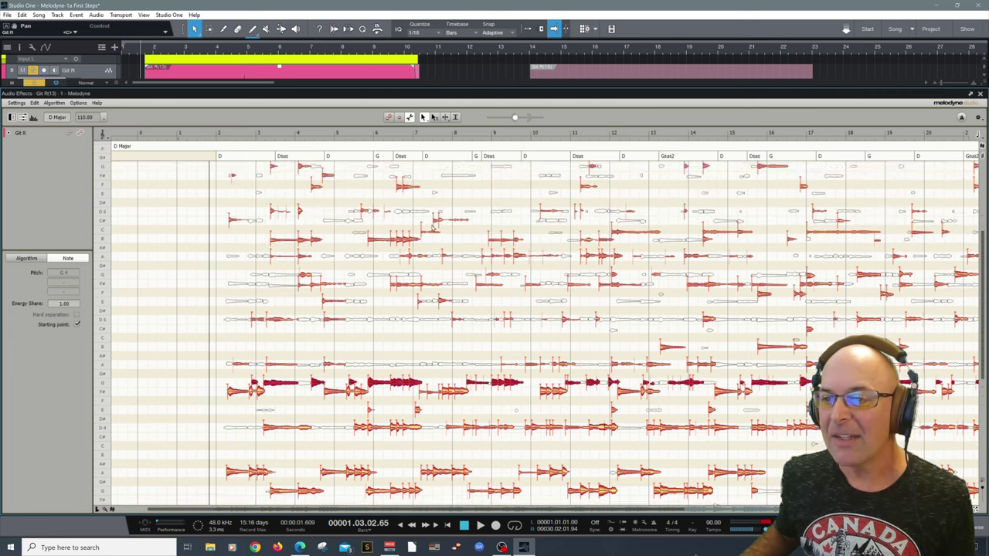
scroll(434, 227, "up", 3)
scroll(443, 214, "down", 1)
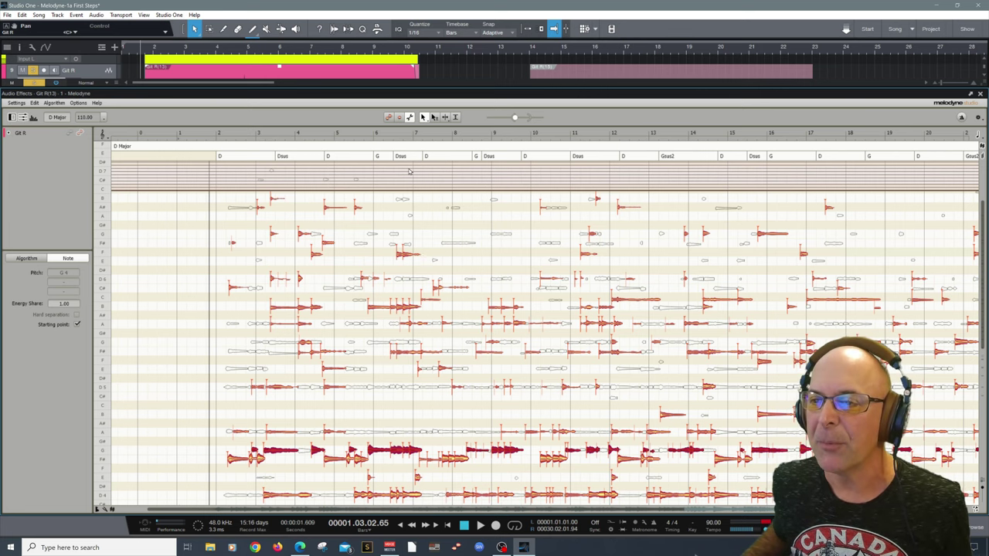
left_click(388, 117)
scroll(445, 363, "down", 3)
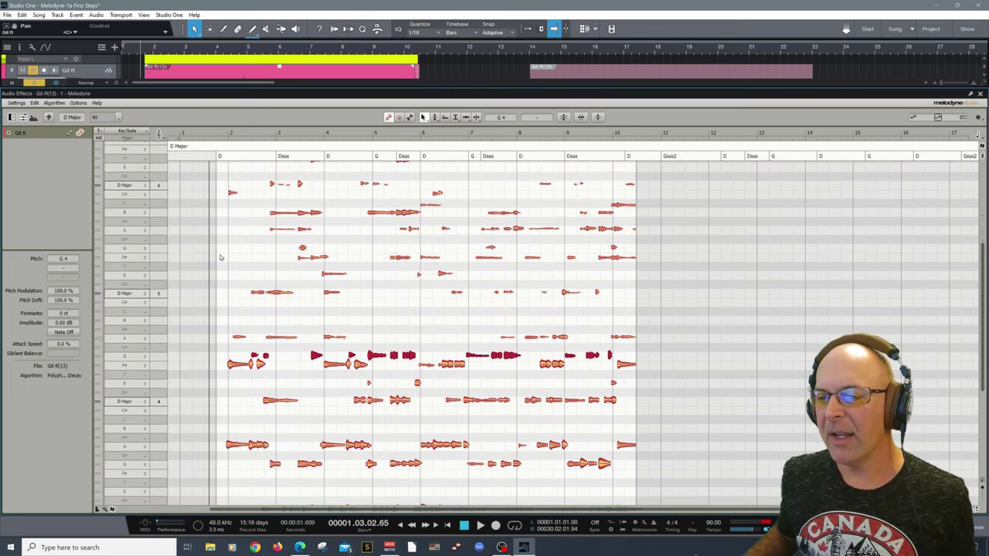
Select the B 5 note just before bar 3 and step through the following notes one at a time to audition each
left_click(276, 214)
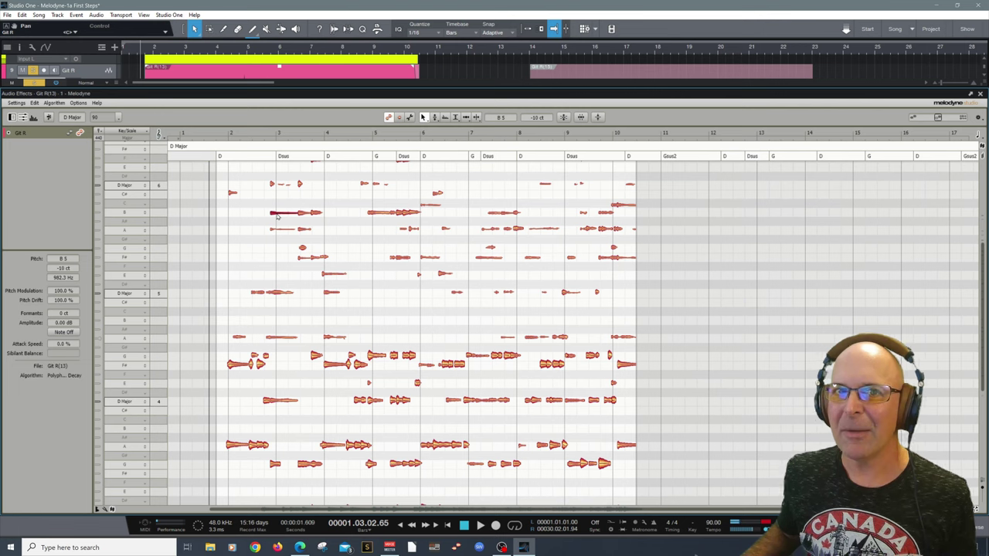
key("alt+Right")
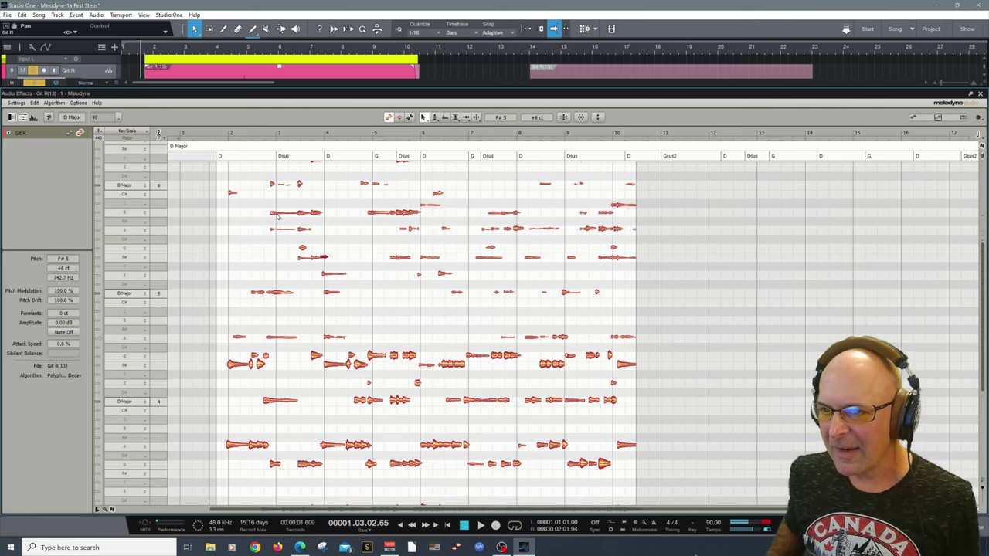
key("alt+Right")
key("alt+Right")
key("alt+Right")
key("alt+Right")
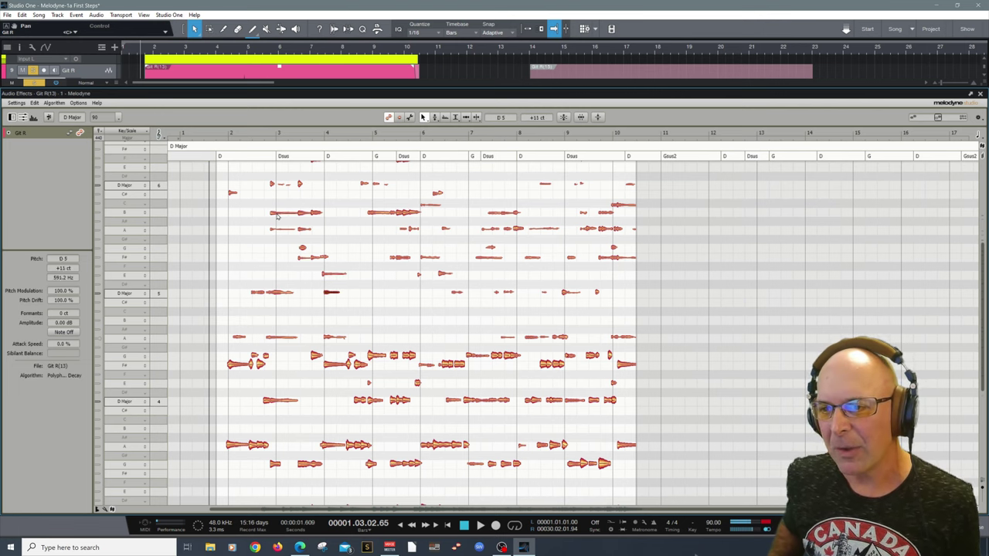
key("alt+Right")
key("alt+Right")
key("alt+Right")
key("alt+Right")
key("alt+Right")
key("alt+Right")
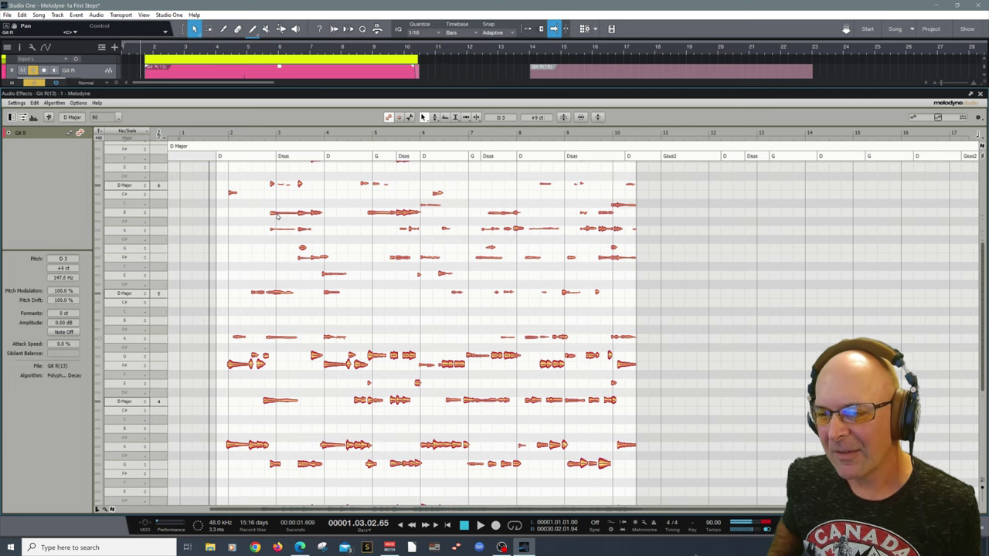
key("alt+Right")
key("alt+Right")
key("alt+Right")
key("alt+Right")
key("alt+Right")
key("alt+Right")
key("alt+Right")
key("alt+Right")
key("alt+Right")
key("alt+Right")
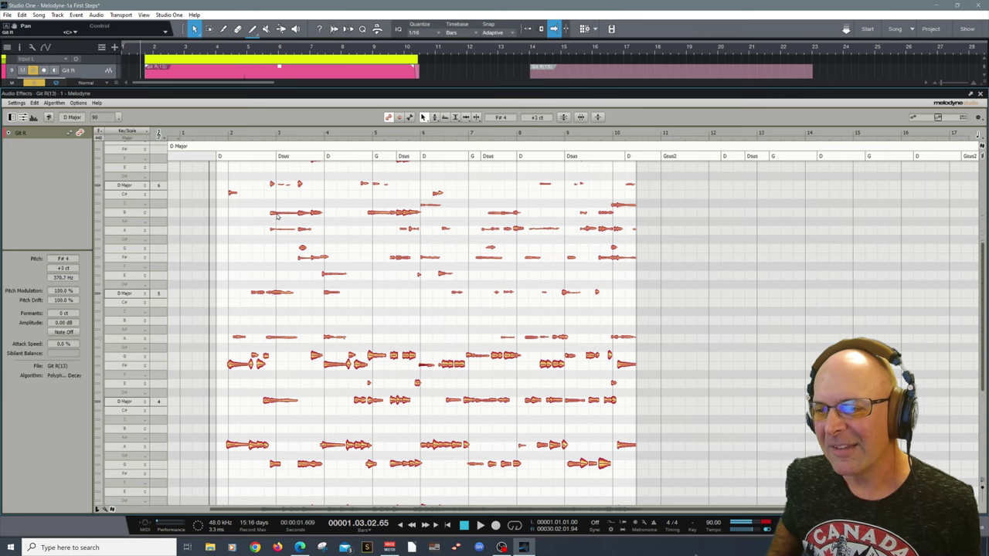
key("alt+Right")
key("alt+Right")
key("alt+Right")
key("alt+Right")
key("alt+Right")
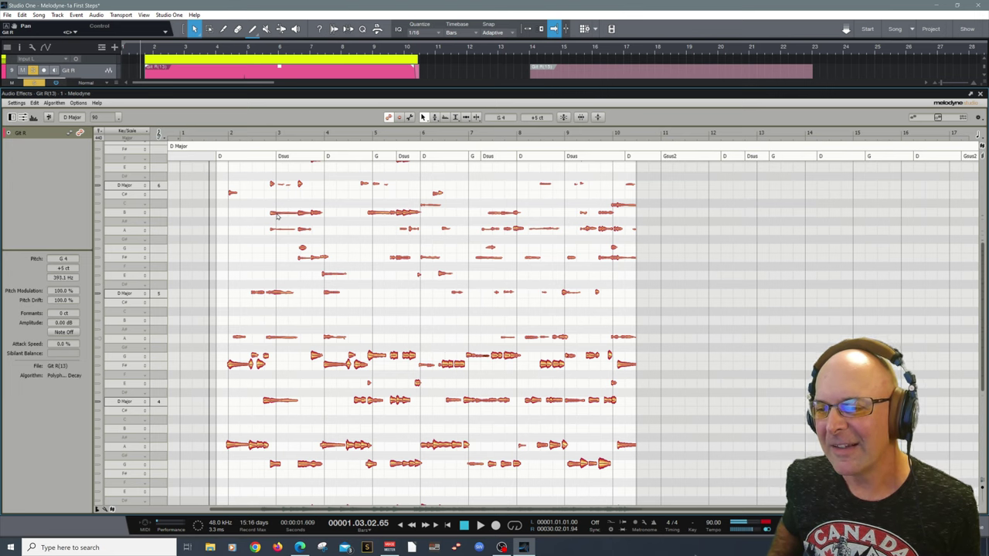
key("alt+Right")
key("alt+Right")
key("alt+Right")
key("alt+Right")
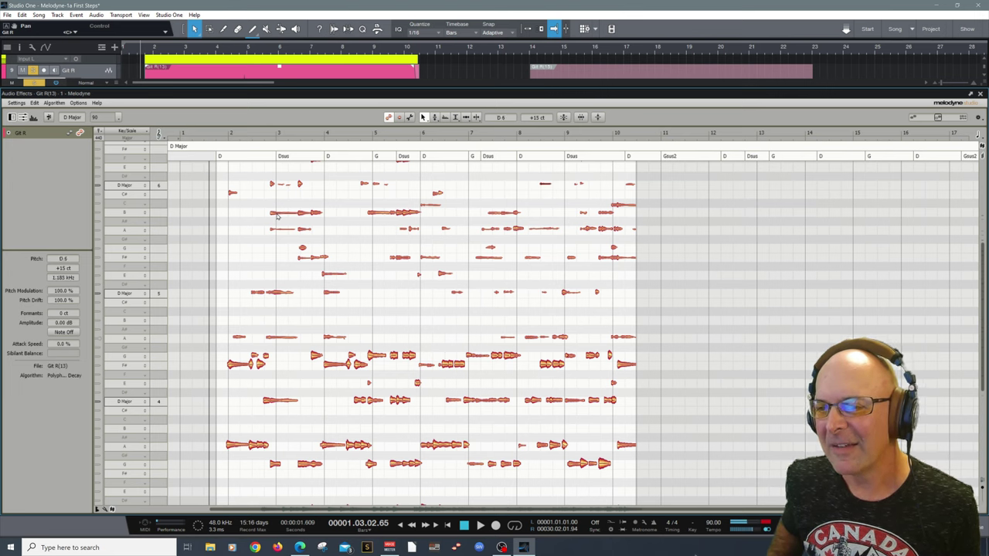
Audition the remaining stray upper notes, including the G 5 note between bars 3 and 4
key("alt+Right")
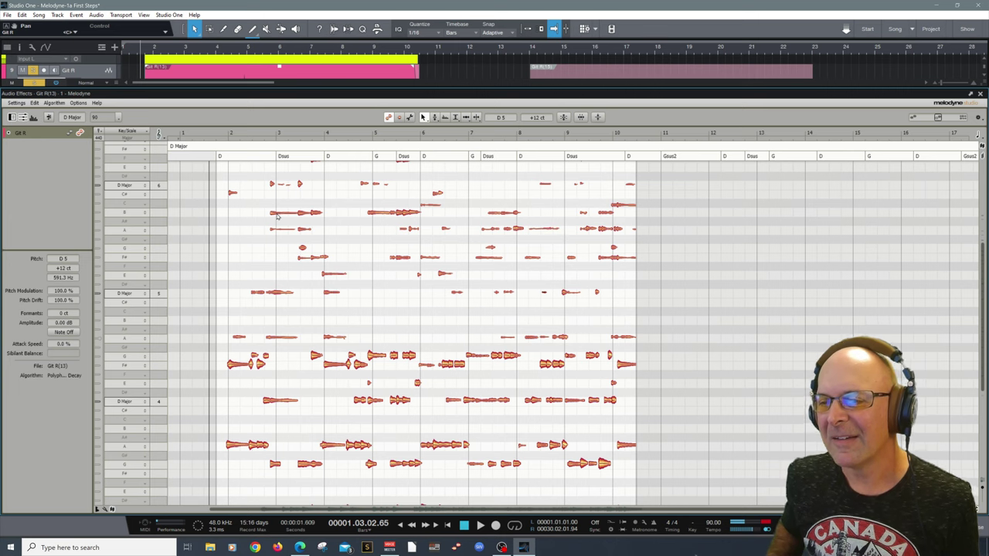
left_click(302, 249)
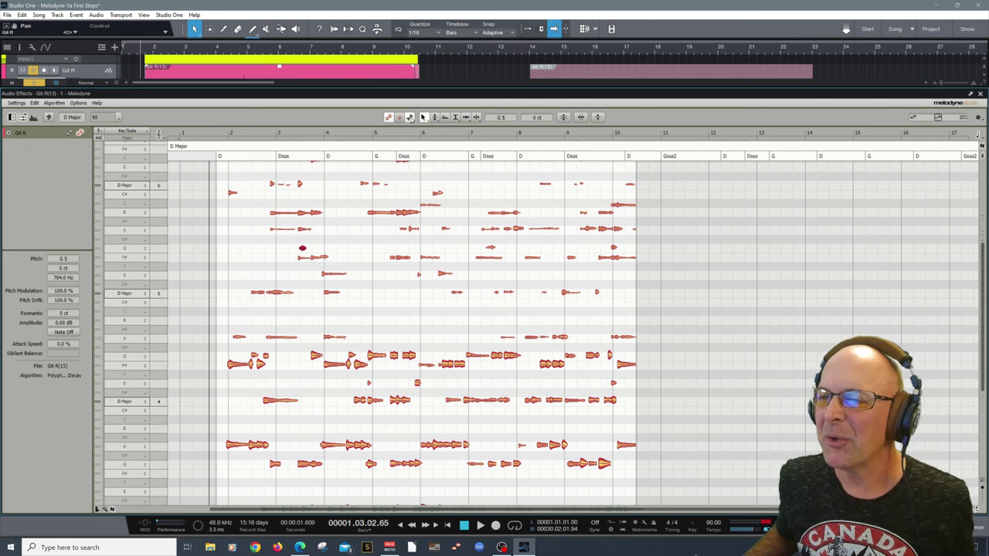
In Note Assignment Mode, lower the upper pitch limit to just above G# 4 and return to normal note editing
left_click(410, 118)
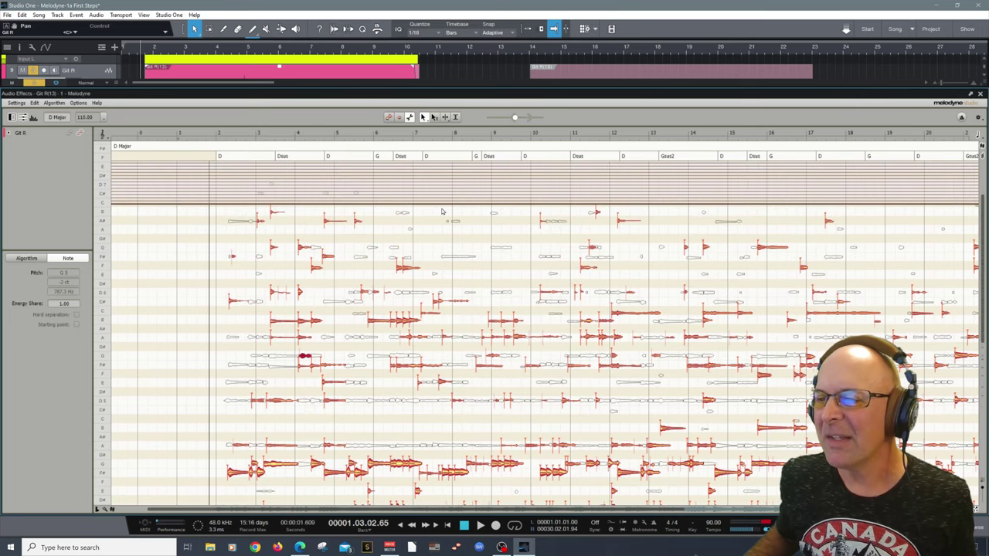
left_click_drag(443, 204, 450, 456)
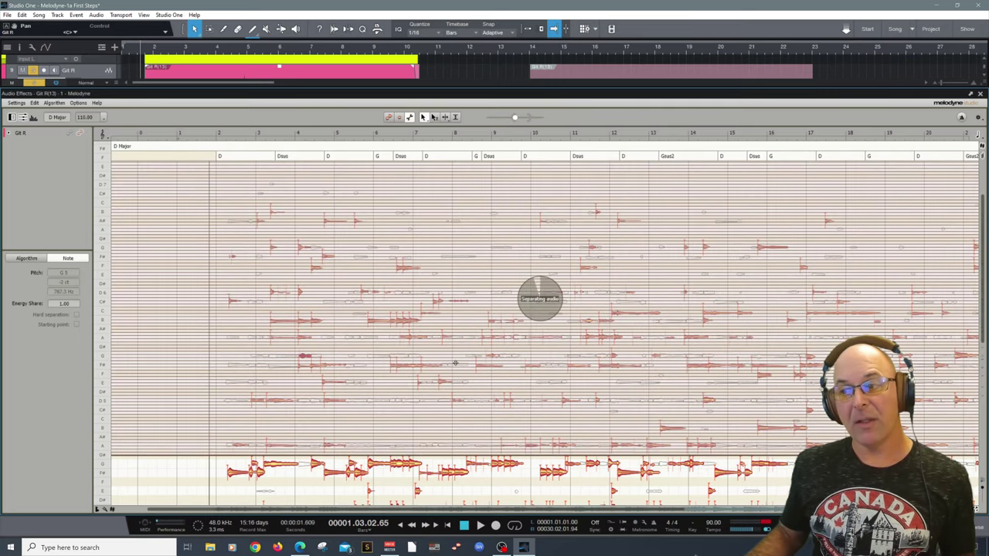
scroll(409, 296, "down", 5)
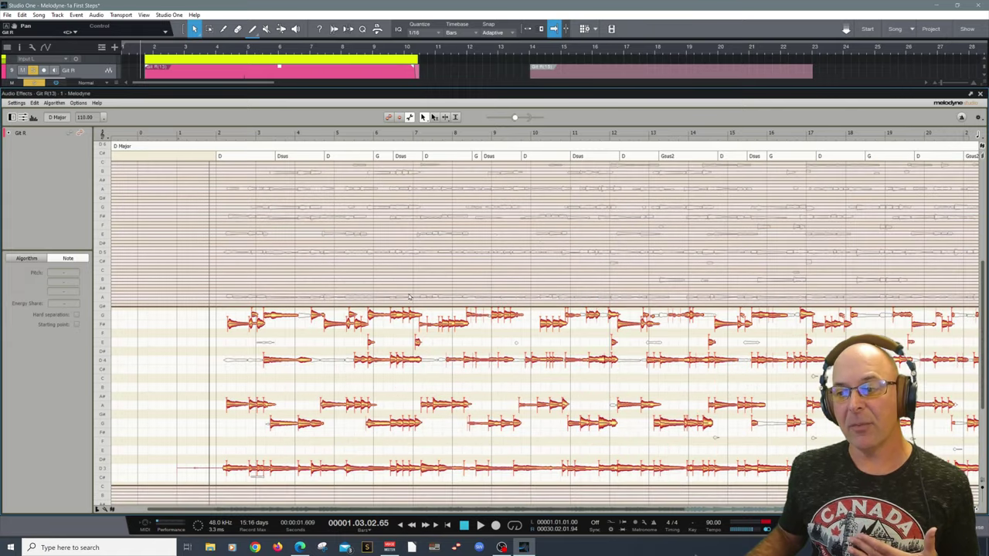
scroll(409, 295, "down", 2)
scroll(409, 297, "down", 1)
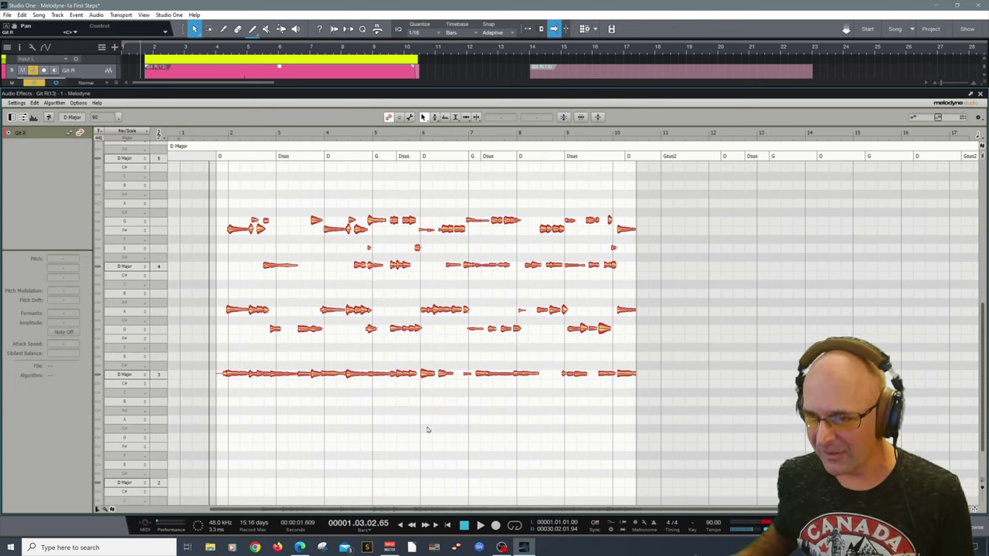
Play the guitar part from just before bar 2 to check how the cleaned-up note detection sounds
left_click(217, 130)
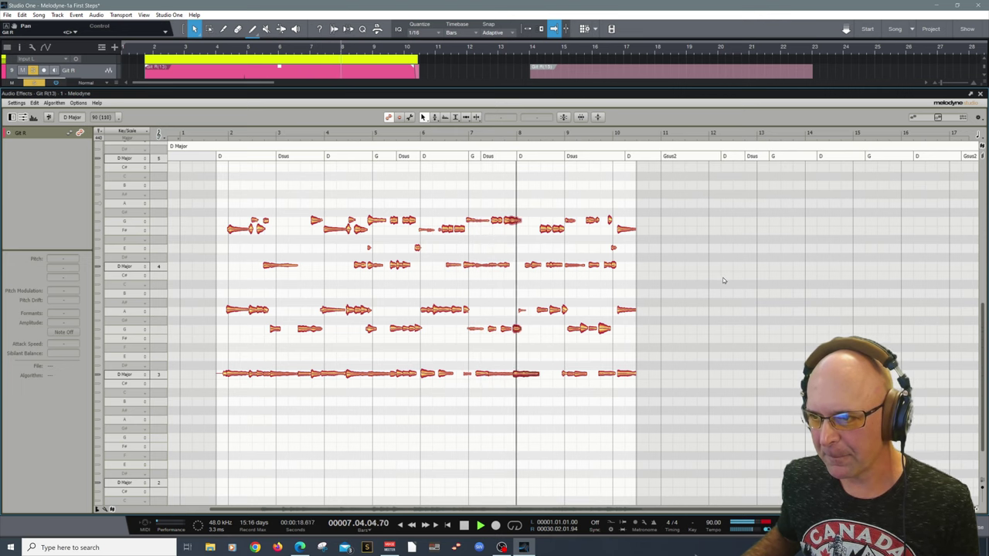
key("space")
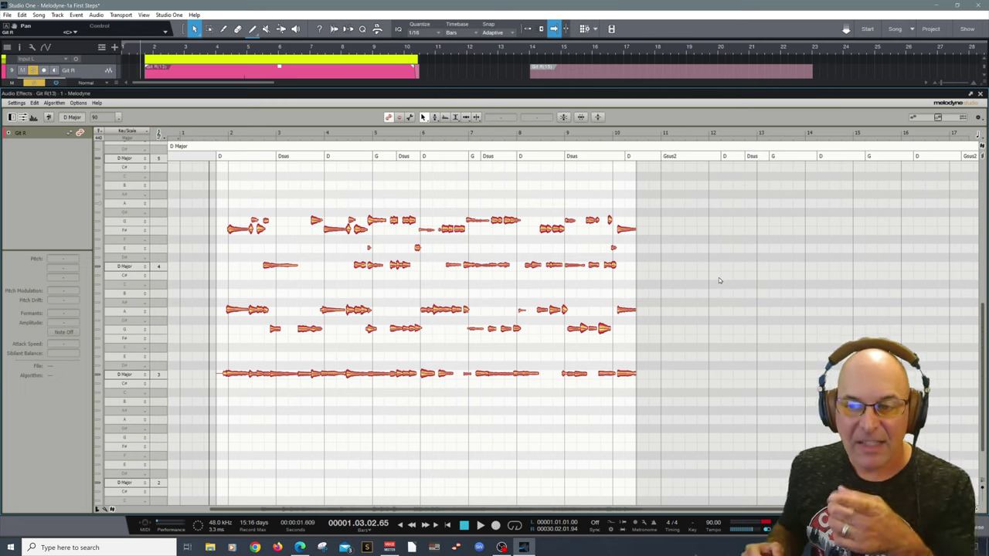
Select all the notes on the D 3 pitch row in a closer view of the opening bars
right_click(292, 279)
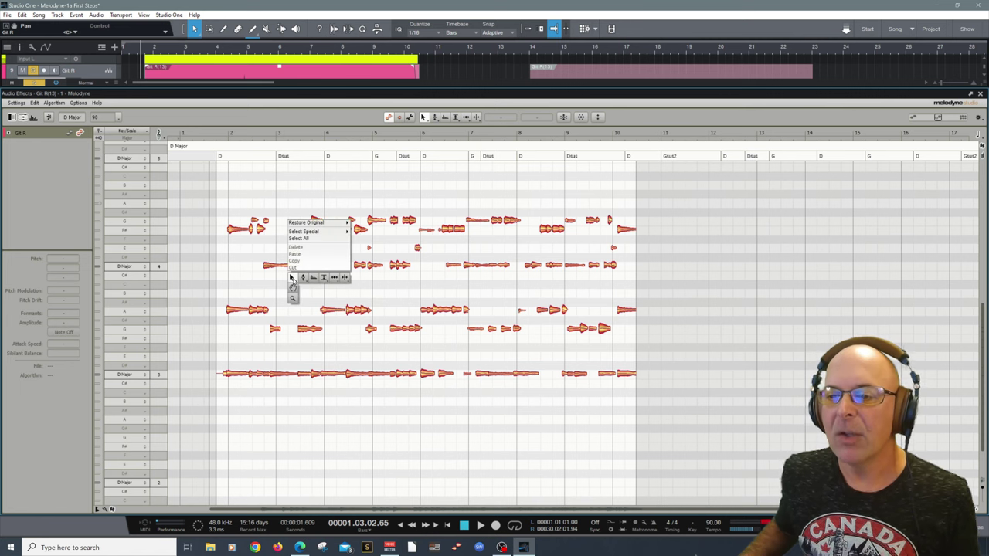
left_click(293, 300)
left_click_drag(293, 298, 357, 350)
right_click(357, 352)
left_click(360, 341)
left_click_drag(289, 281, 375, 309)
right_click(375, 310)
left_click(361, 295)
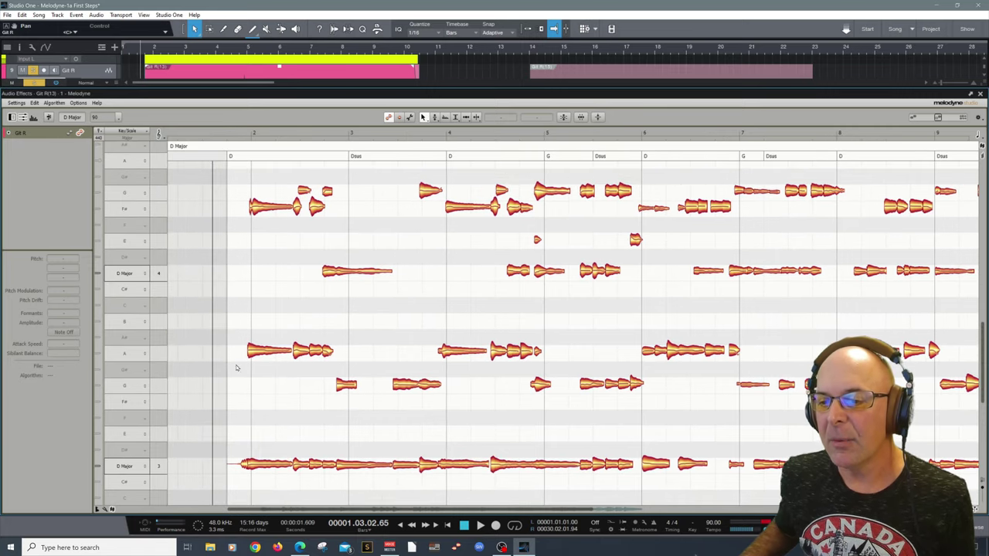
double_click(163, 467)
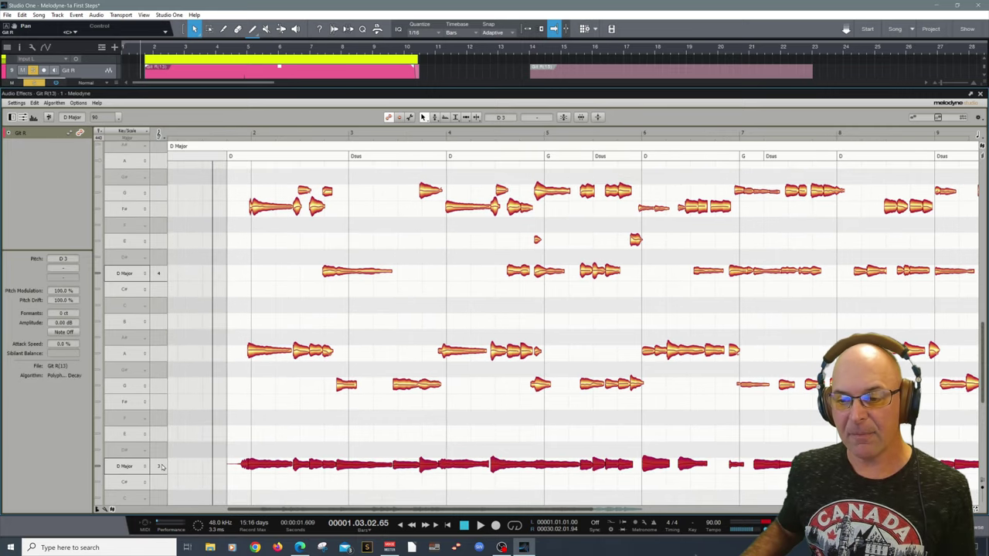
Select a D 3 note at bar 2 and step through the following notes on that row to audition each
left_click(262, 441)
left_click(262, 467)
key("Right")
key("Right")
key("Right")
key("Right")
key("Right")
key("Right")
key("Right")
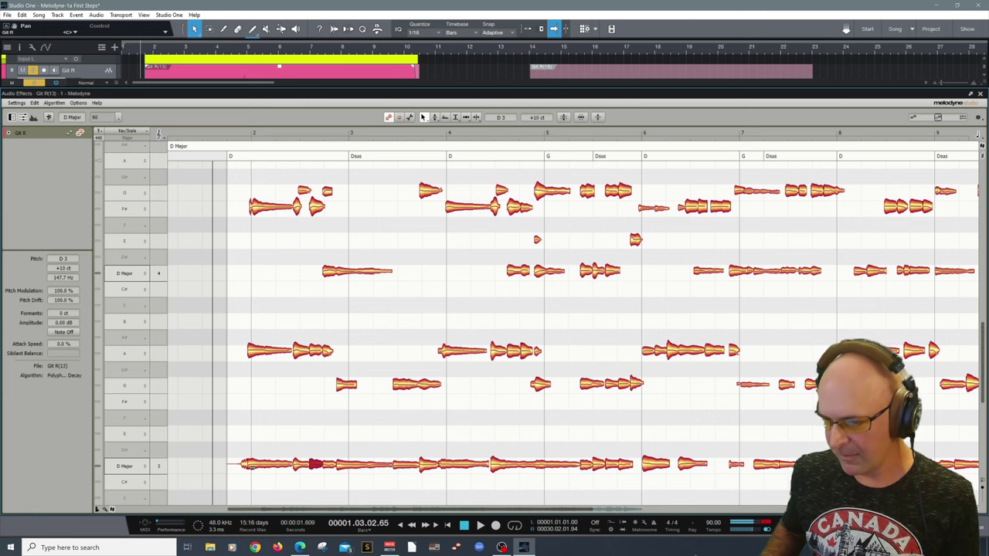
key("Right")
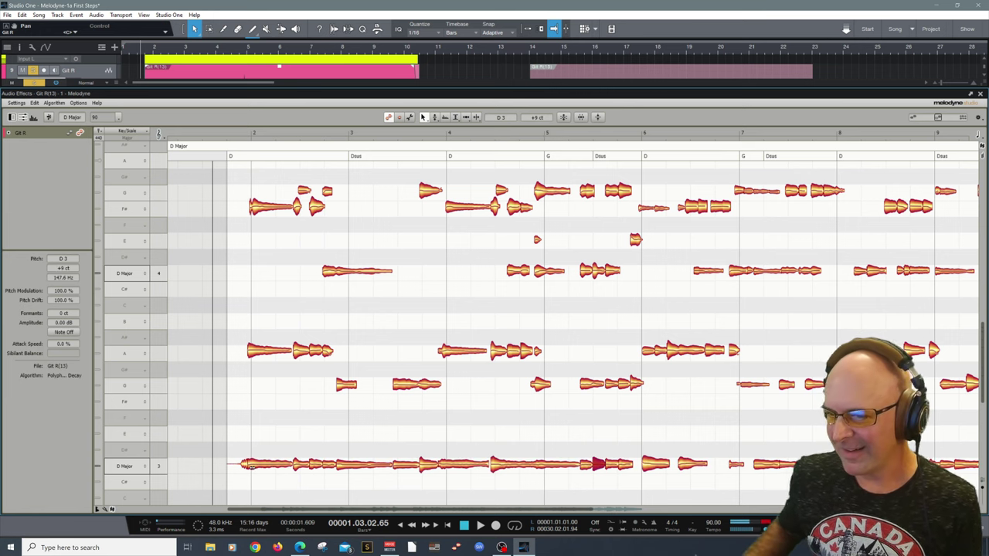
Select all the notes on the A 3 pitch row, then examine the row's first note at bar 2 up close
left_click(159, 358)
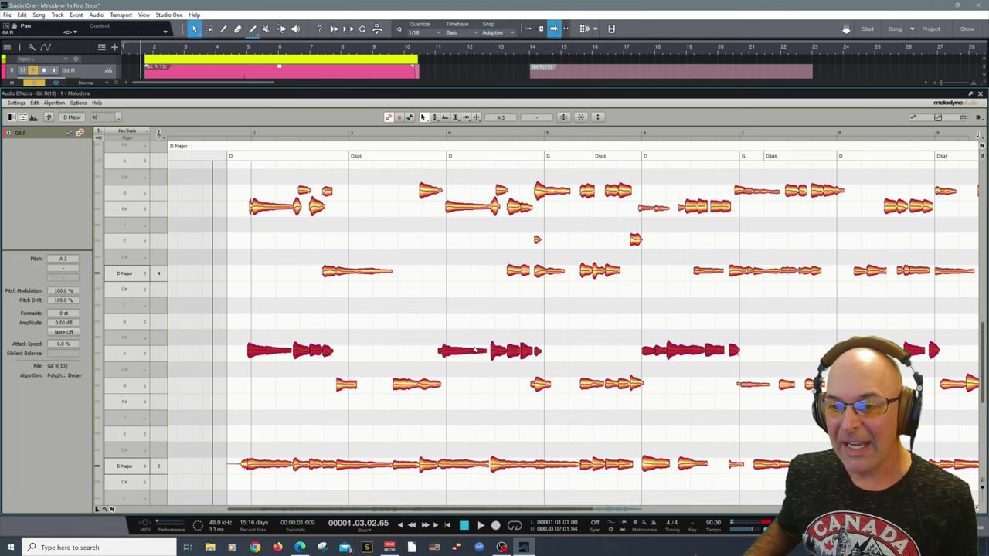
scroll(298, 280, "down", 3)
right_click(299, 278)
left_click(296, 287)
left_click_drag(301, 298, 351, 358)
right_click(350, 358)
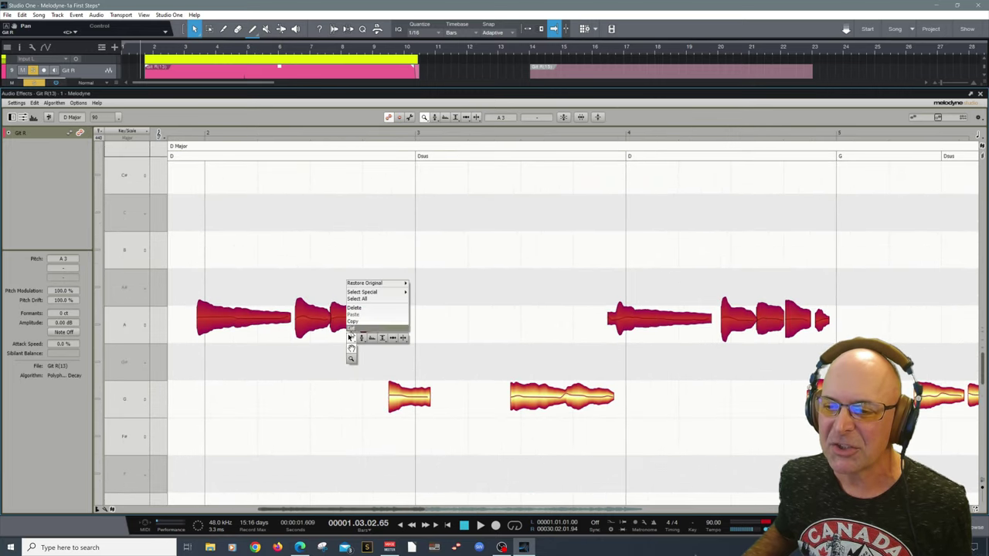
left_click(355, 336)
key("ctrl+z")
left_click(348, 323)
left_click(215, 327)
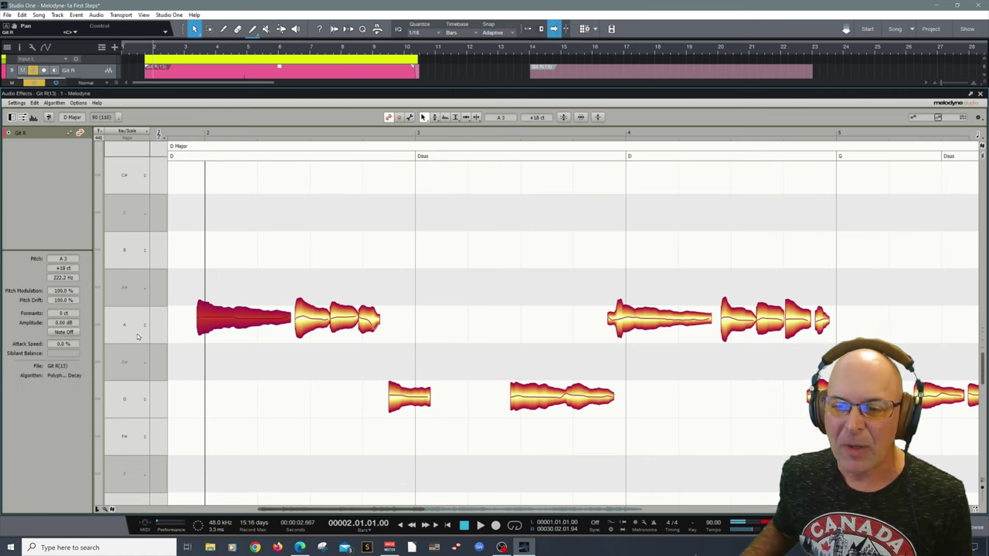
Try the Pitch Lines background for the note editor's pitch grid, then set it back to Key
left_click(159, 135)
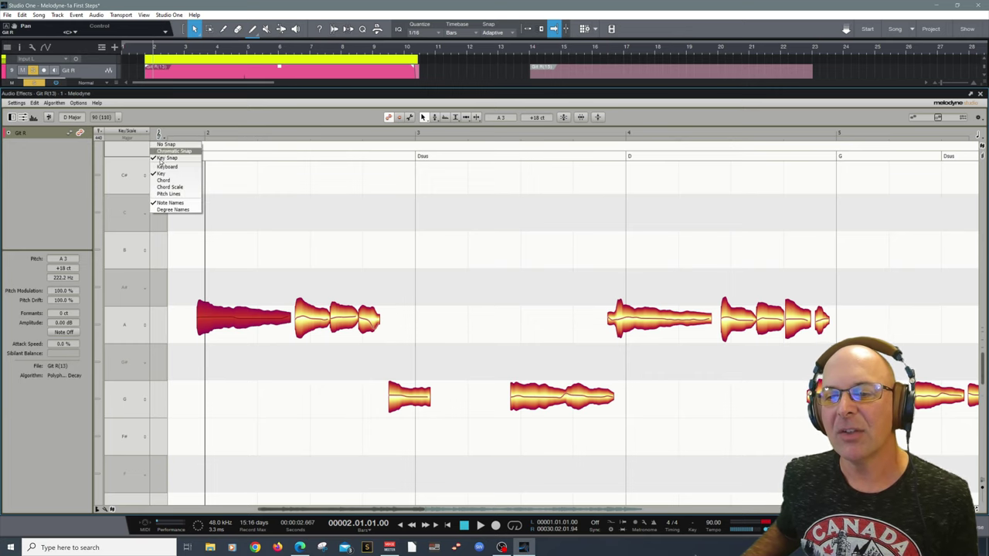
left_click(170, 194)
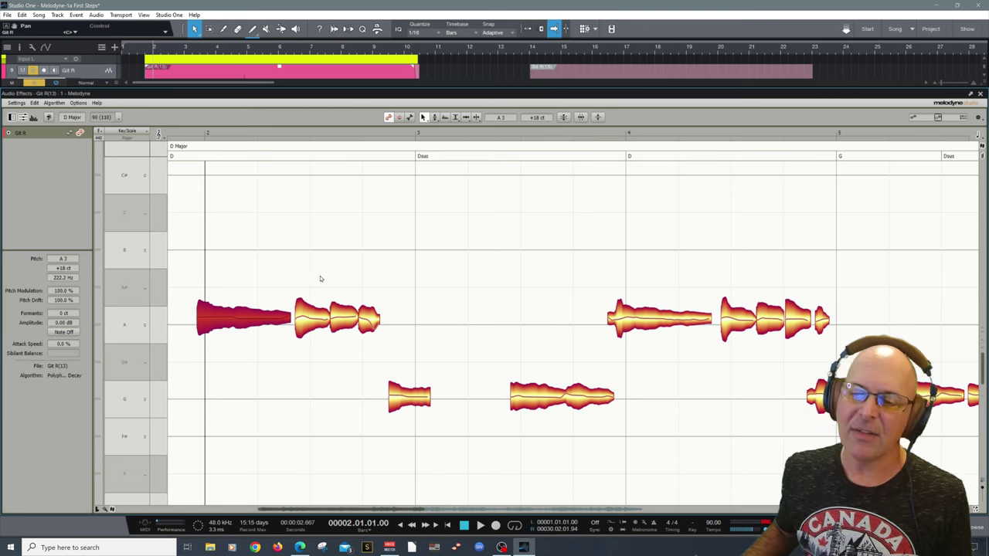
left_click(160, 137)
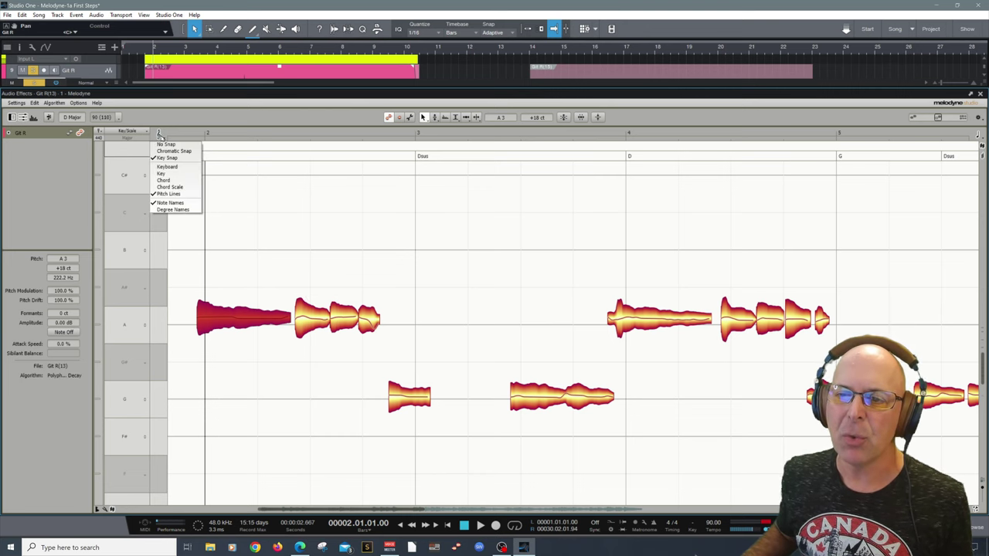
left_click(161, 175)
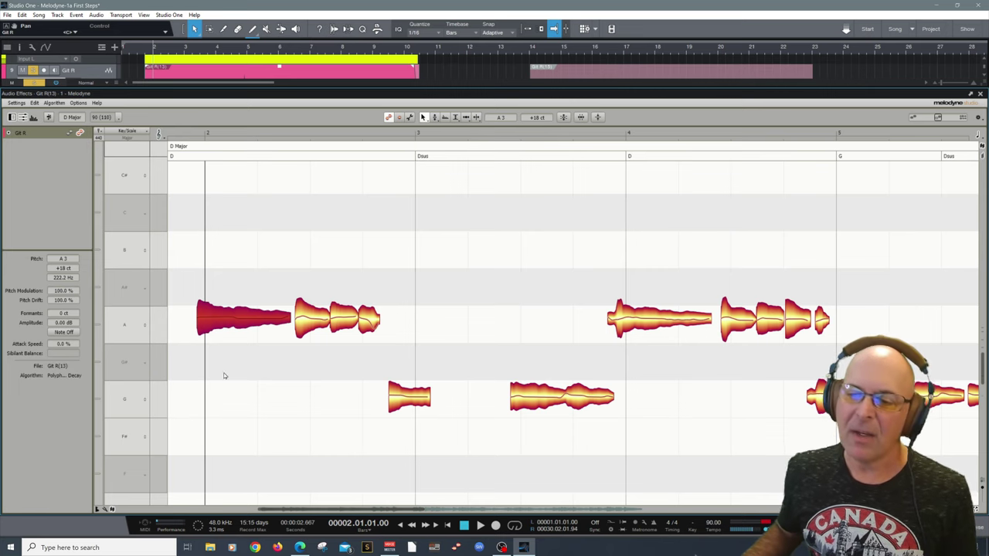
Snap the first four A 3 notes around bar 2 one by one to 0 ct using the Pitch Tool
right_click(275, 241)
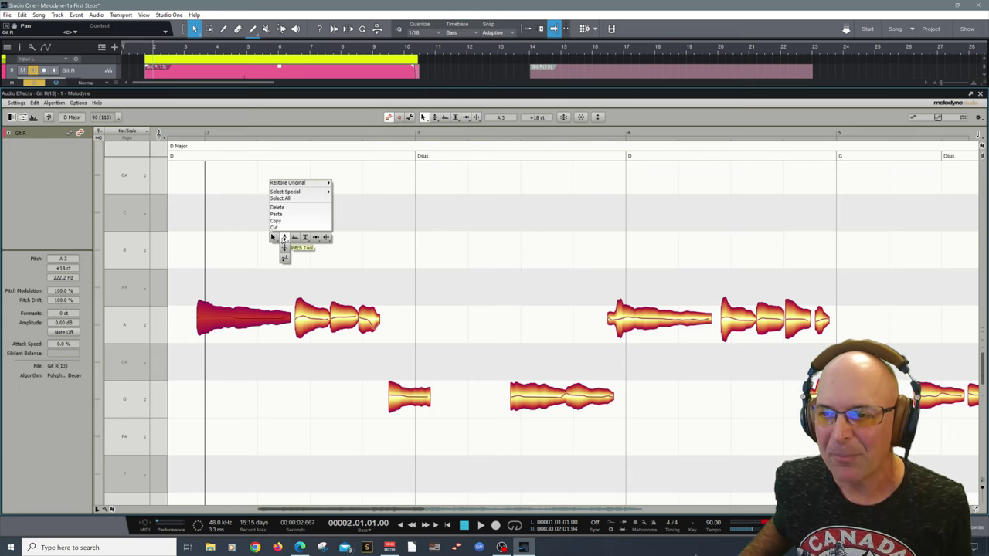
left_click(283, 238)
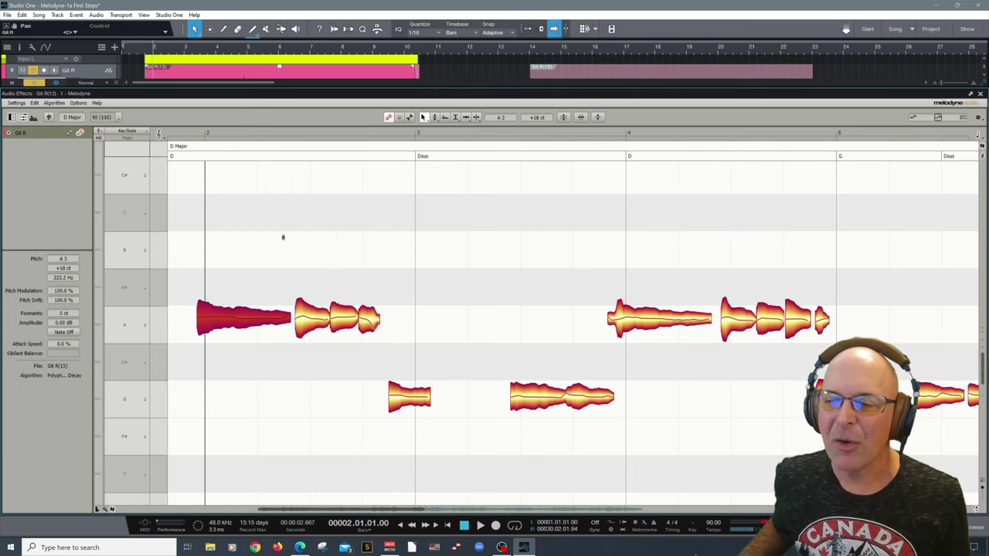
double_click(236, 319)
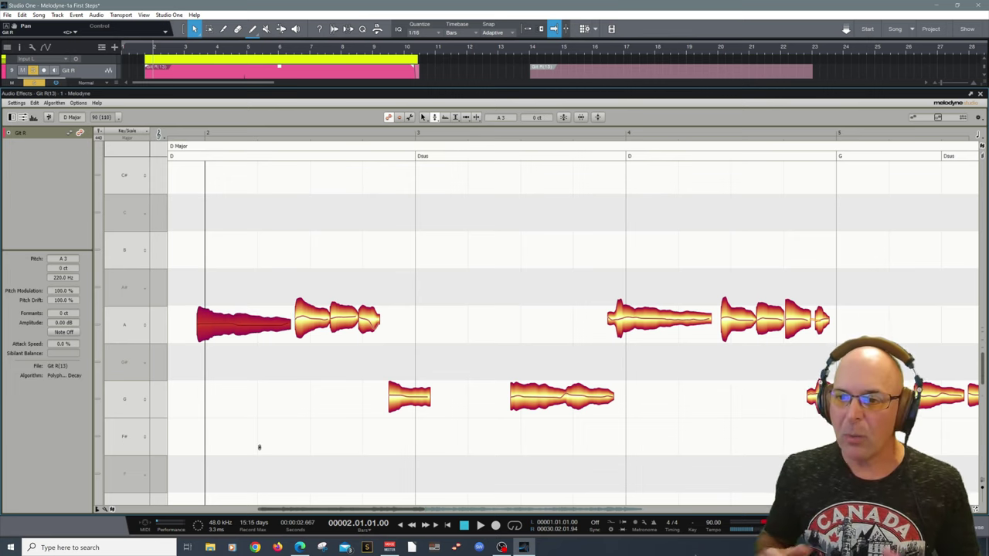
left_click(306, 324)
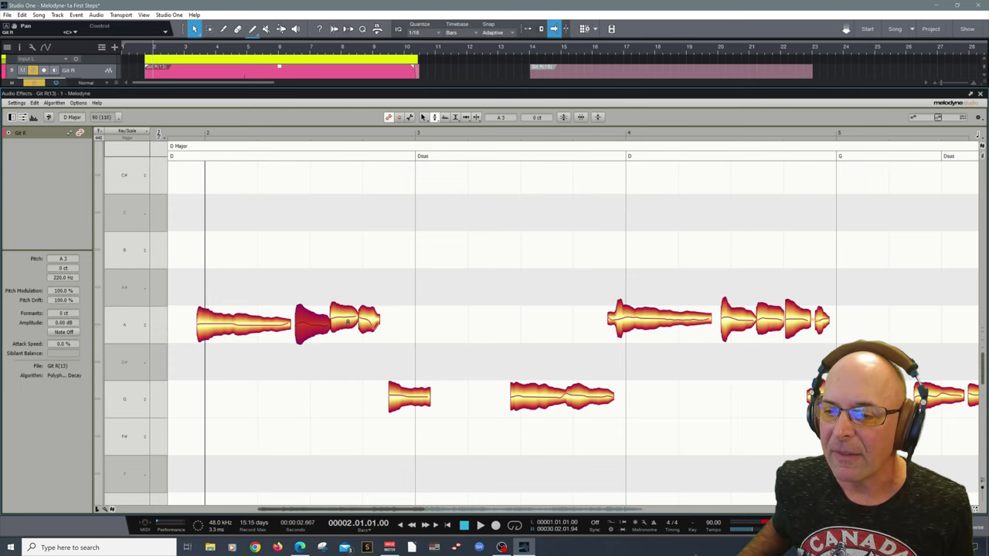
left_click(348, 321)
left_click(369, 323)
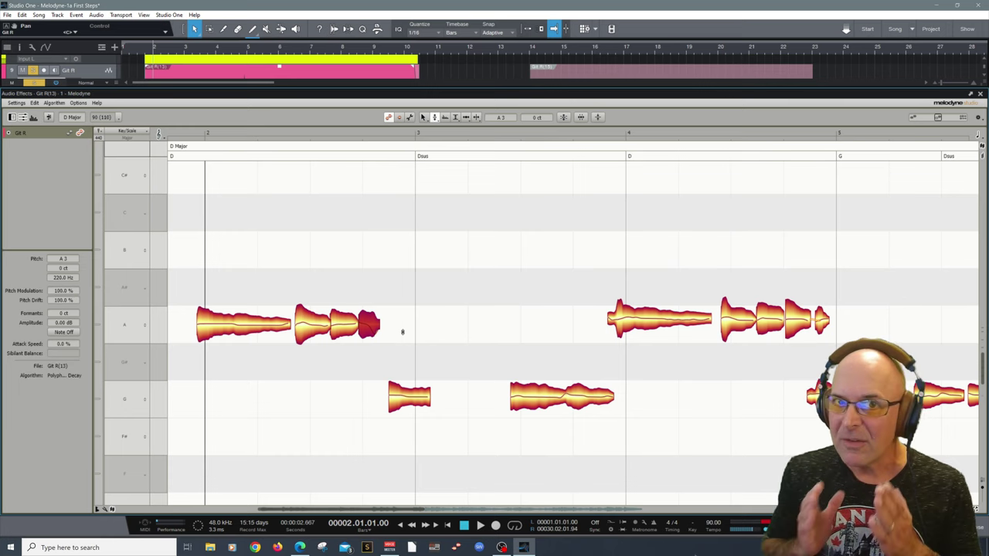
Undo the individual pitch corrections on the first four A 3 notes and clear the selection
key("shift+Left")
key("shift+Left")
key("shift+Left")
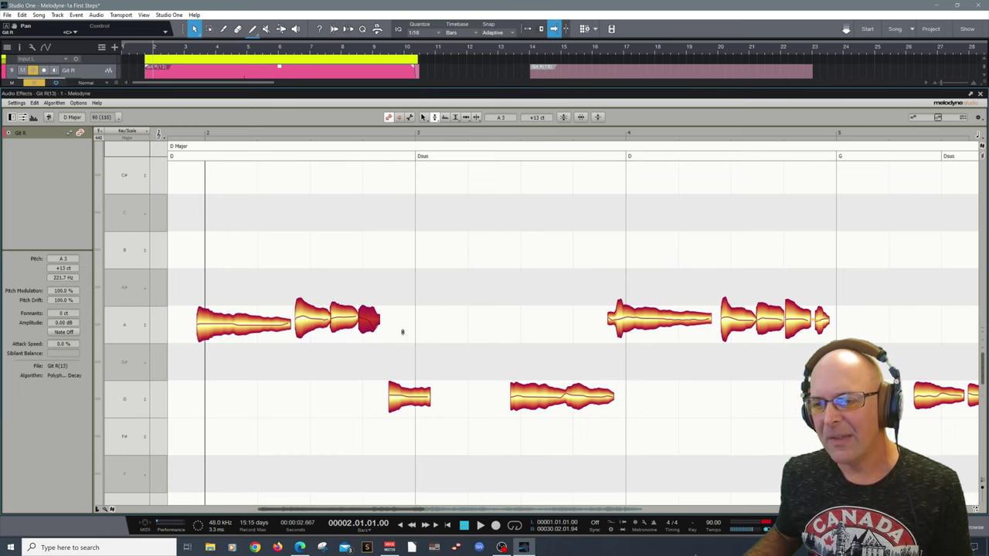
left_click(403, 307)
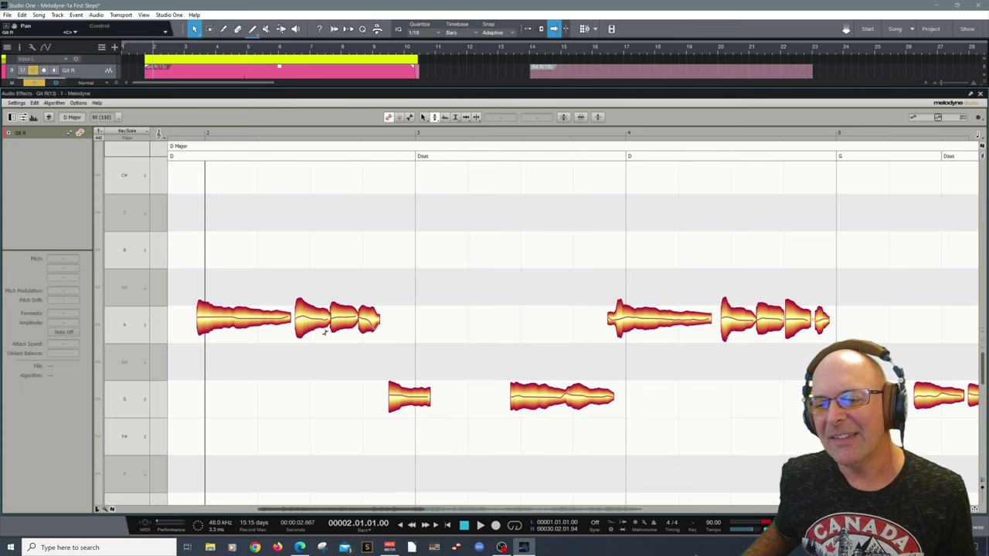
Select every note on the A 3 pitch row and snap them all together to 0 ct
double_click(162, 330)
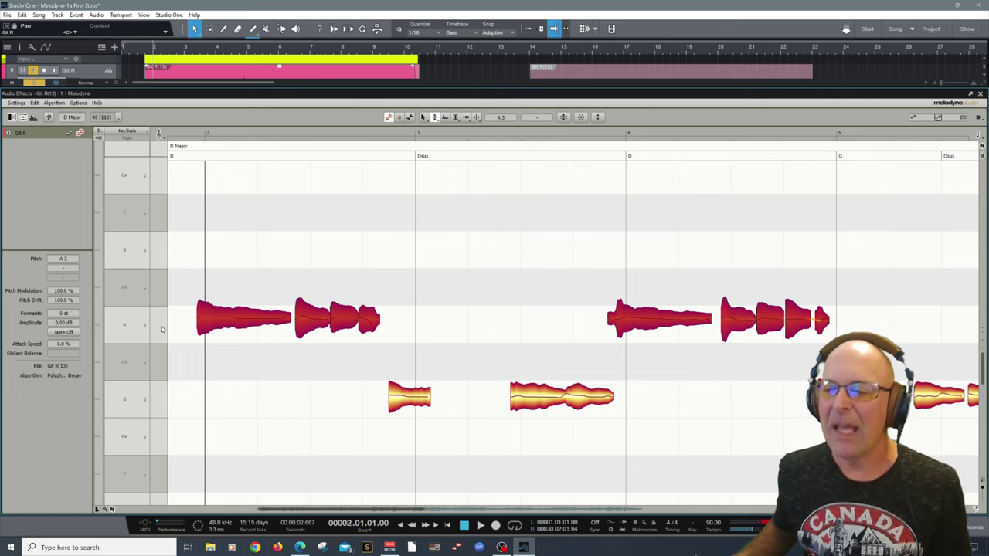
double_click(243, 324)
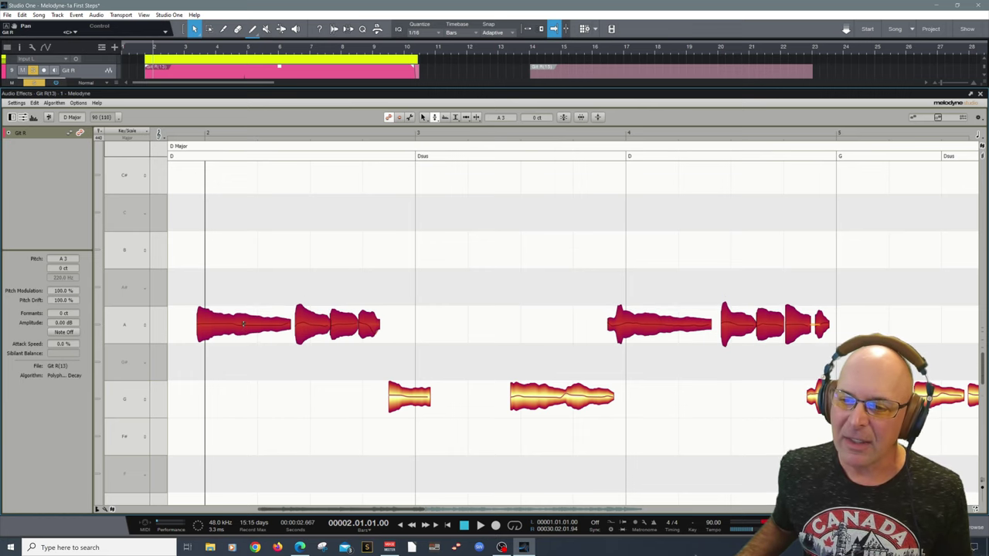
Play the whole guitar passage from just before bar 2 to hear the A 3 row's pitch correction
right_click(254, 286)
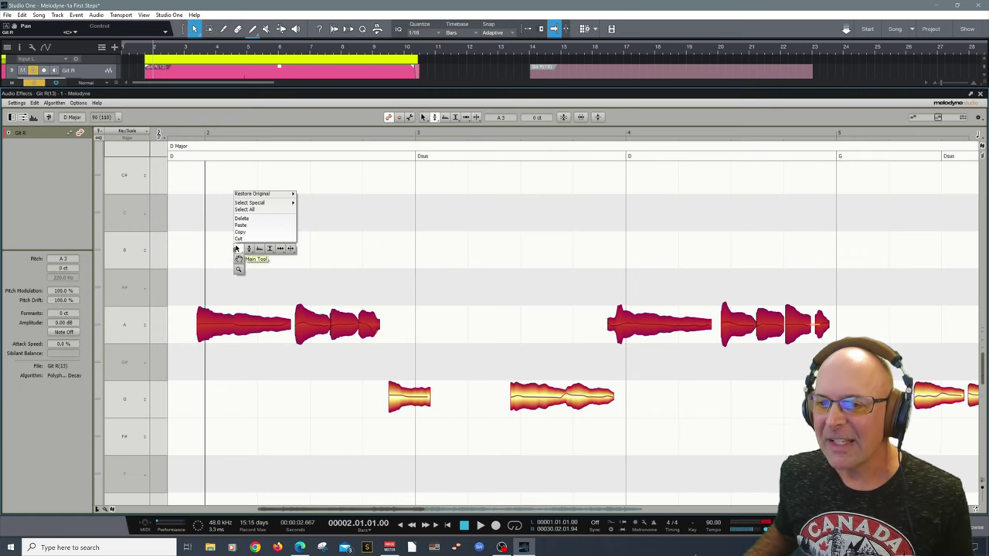
left_click(238, 268)
left_click_drag(211, 201, 269, 165)
left_click(259, 133)
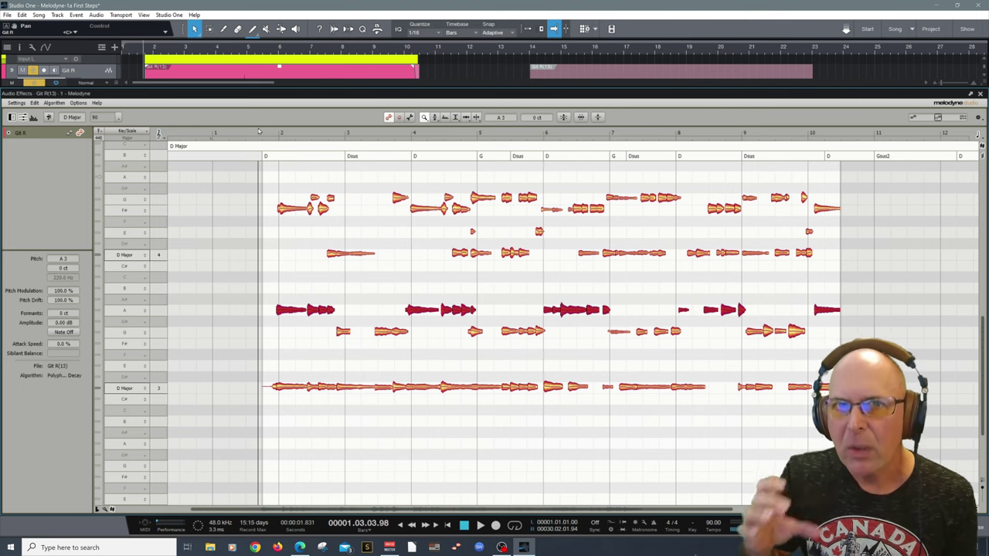
key("space")
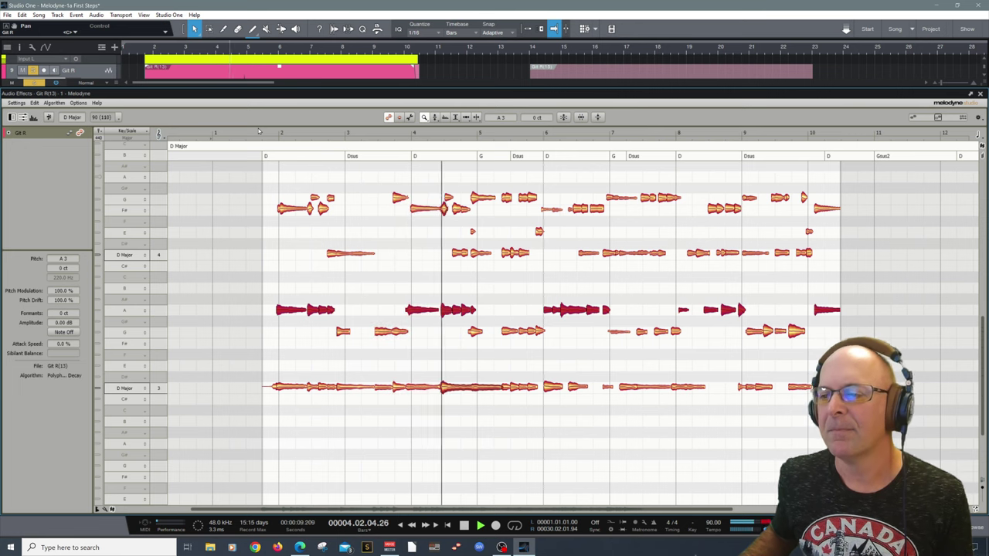
key("space")
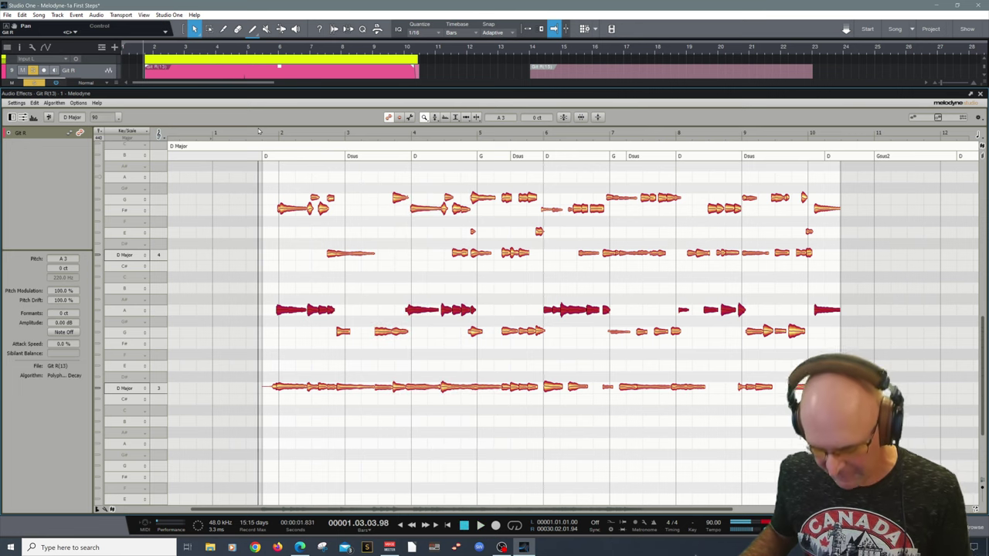
Undo the pitch correction on the A 3 row and activate the Zoom Tool
key("ctrl+z")
right_click(320, 280)
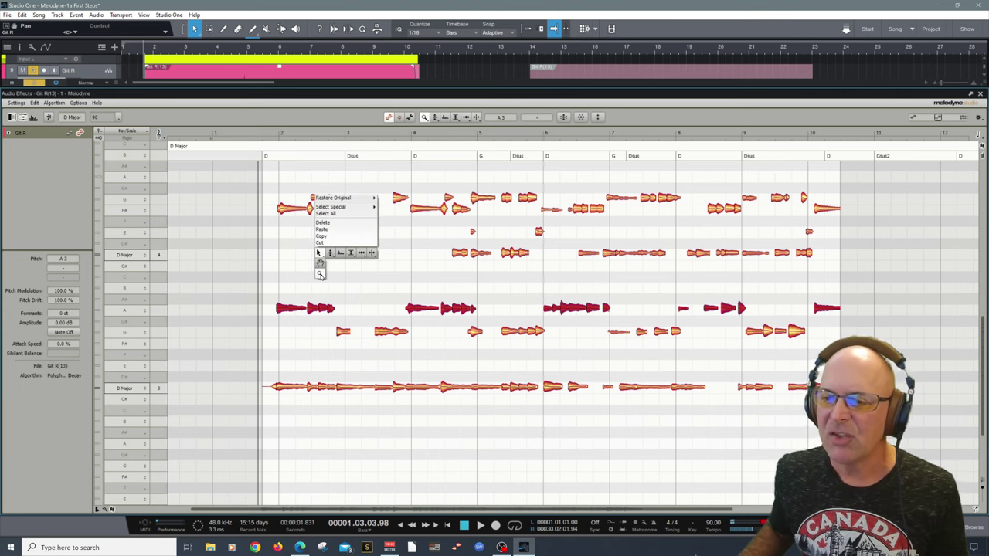
left_click(320, 274)
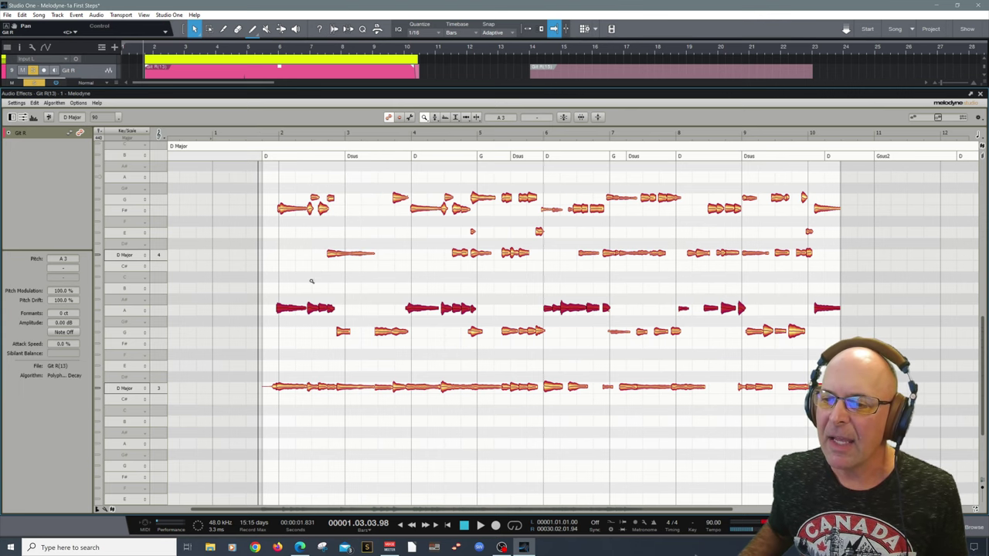
Shift the selected A 3 notes slightly in pitch together by hand with the Pitch Tool
left_click(305, 337)
left_click_drag(305, 338, 380, 358)
right_click(376, 305)
left_click(376, 305)
left_click_drag(367, 294, 292, 268)
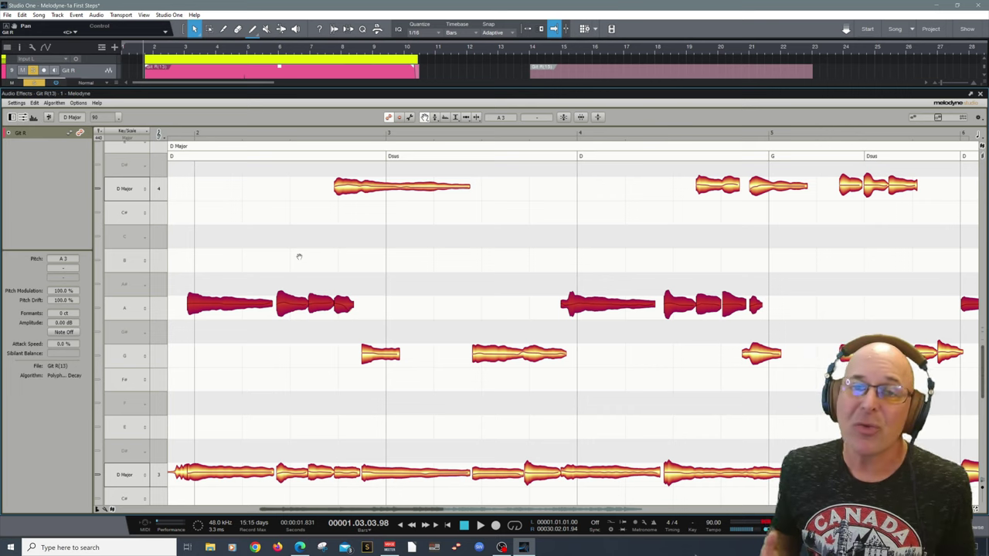
right_click(283, 256)
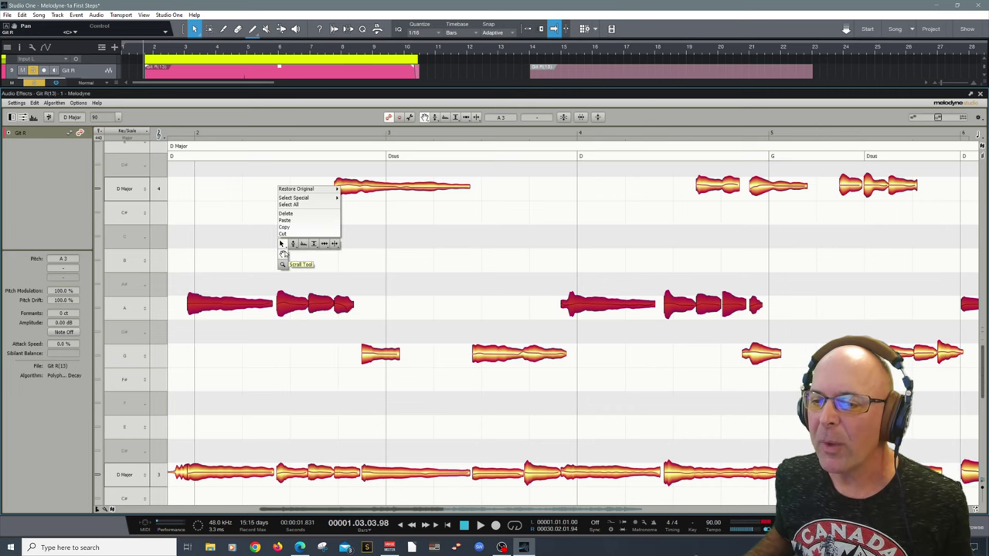
left_click(294, 244)
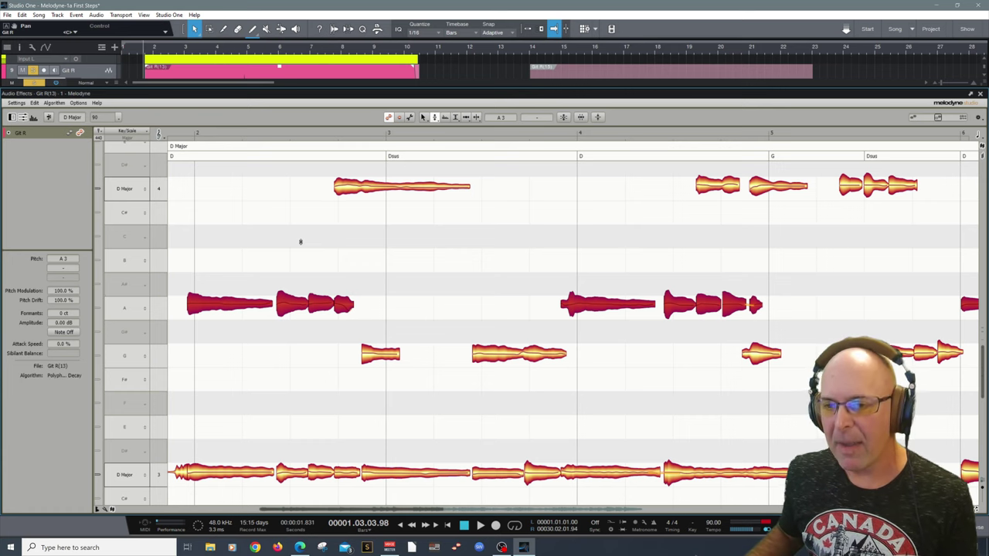
left_click_drag(225, 305, 250, 297)
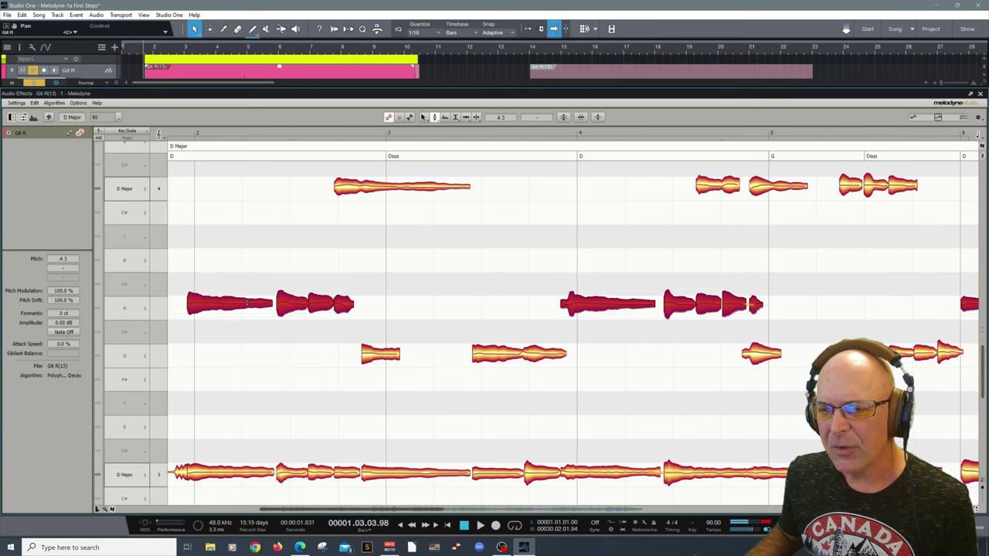
Play the guitar passage from just before bar 2 to hear the A 3 notes, and stop after bar 5
left_click(178, 135)
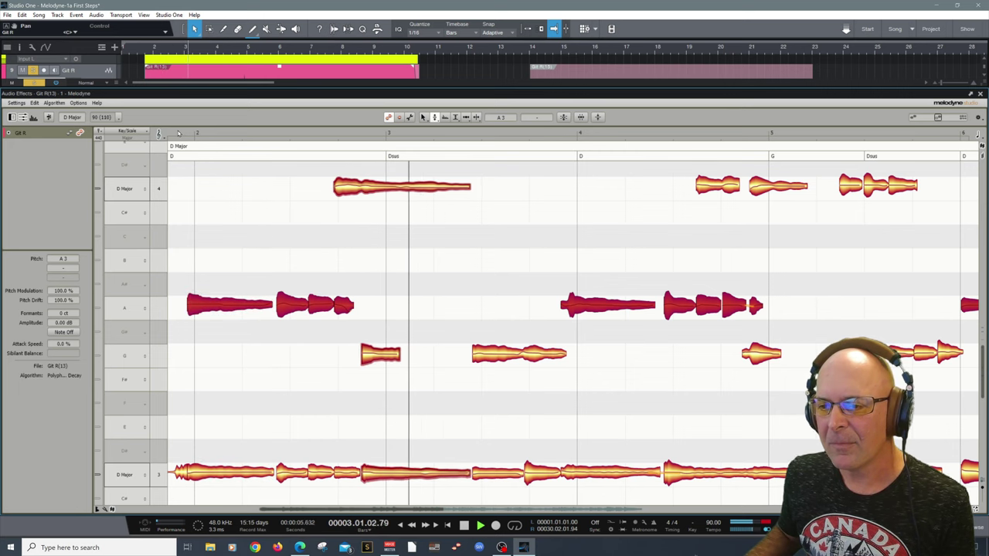
right_click(473, 284)
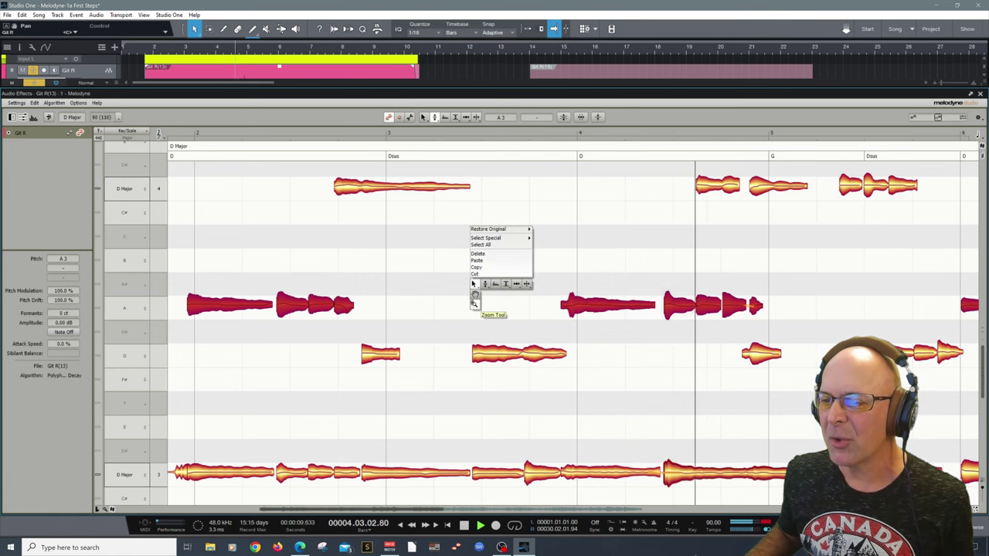
left_click(474, 303)
left_click_drag(473, 303, 339, 231)
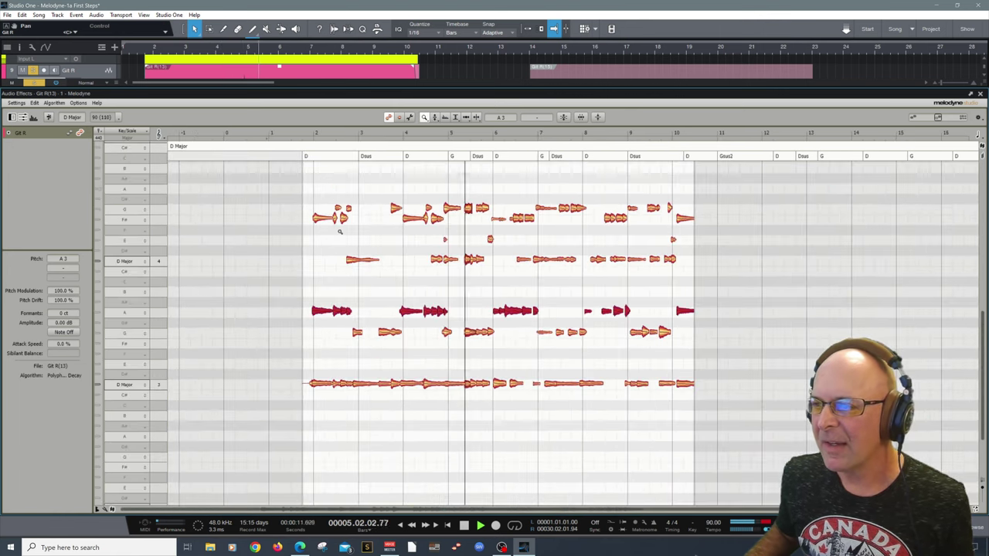
key("space")
Clear the A 3 note selection, reposition the whole guitar part in the editor and return to the Main Tool
right_click(401, 256)
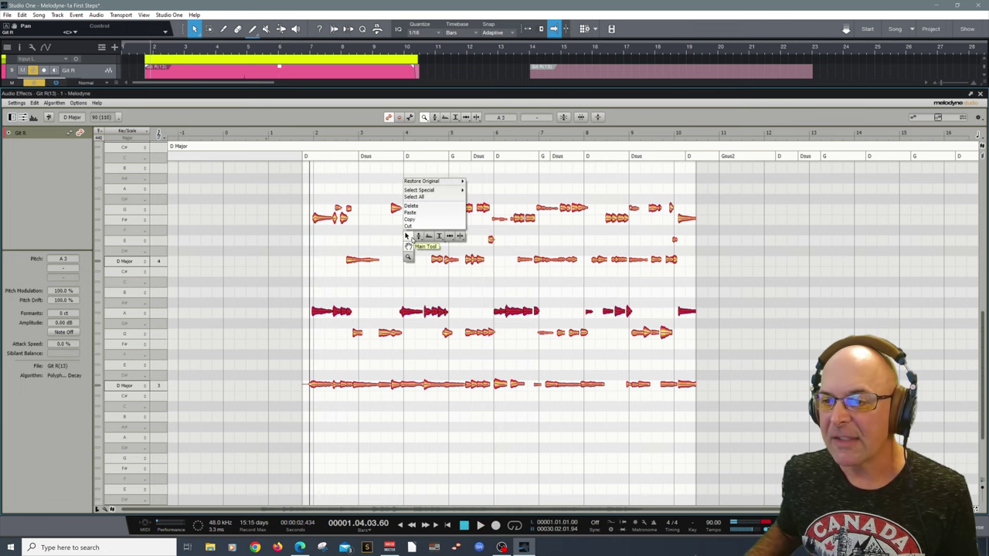
left_click(412, 241)
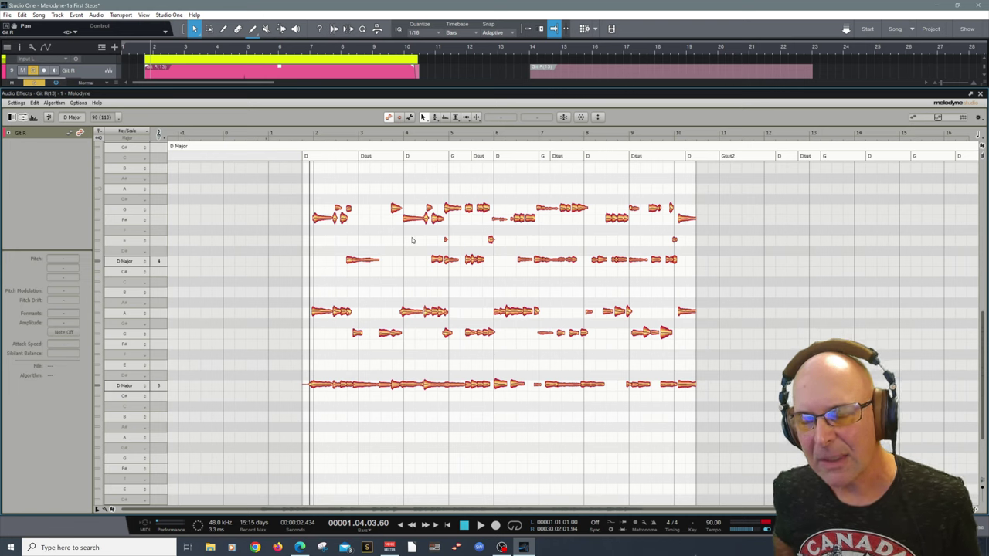
right_click(429, 243)
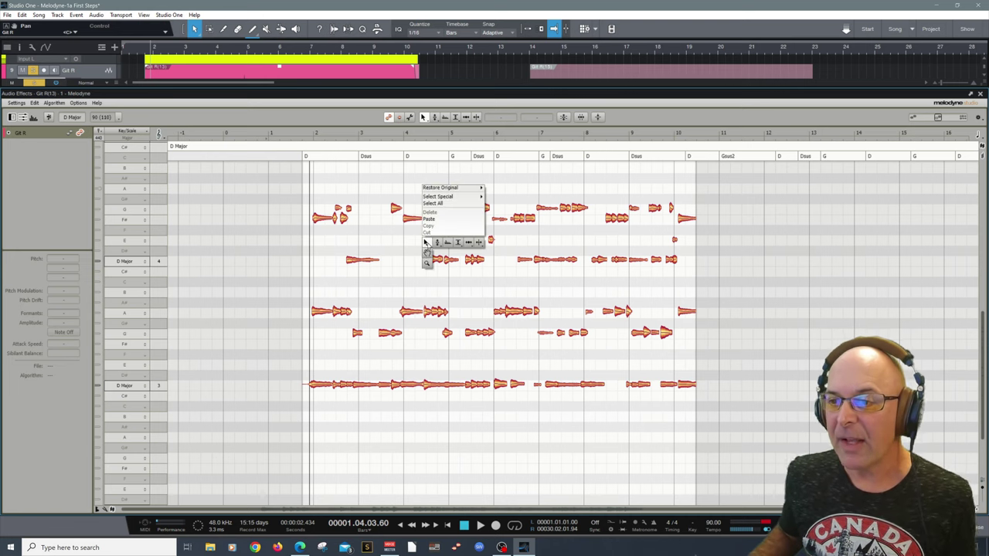
left_click(430, 256)
left_click_drag(420, 270, 431, 232)
right_click(430, 229)
left_click(430, 221)
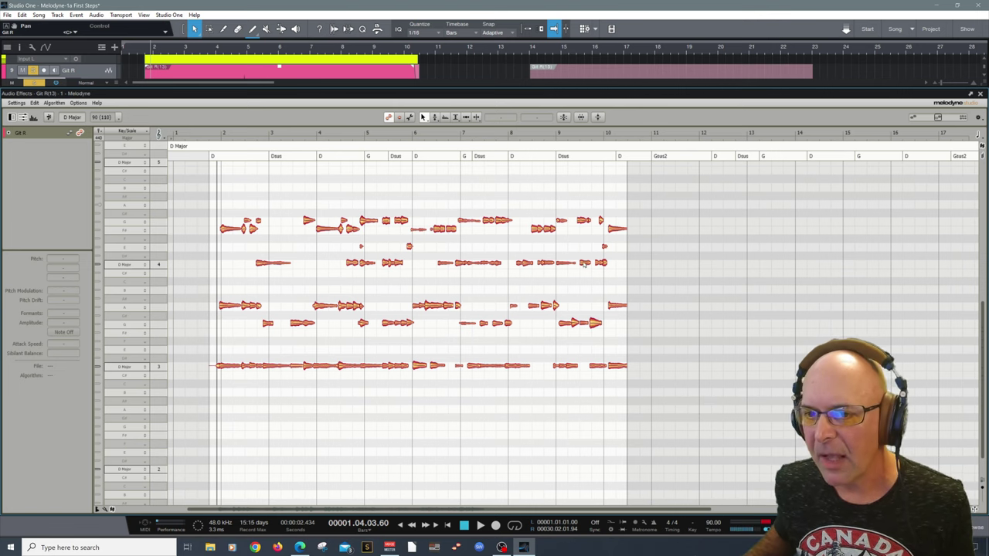
Select the Git L part in the arrangement and open it in the Melodyne editor
key("F3")
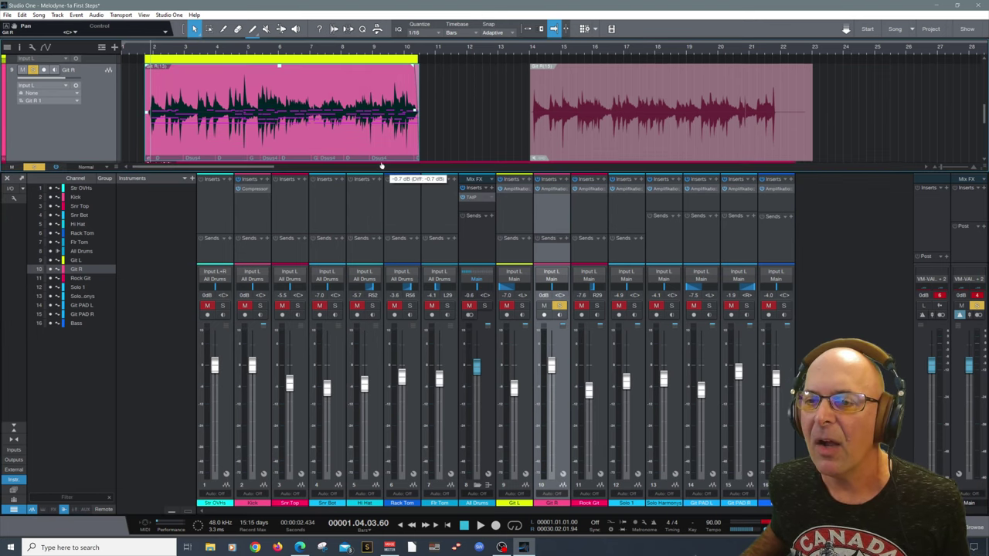
scroll(465, 153, "up", 3)
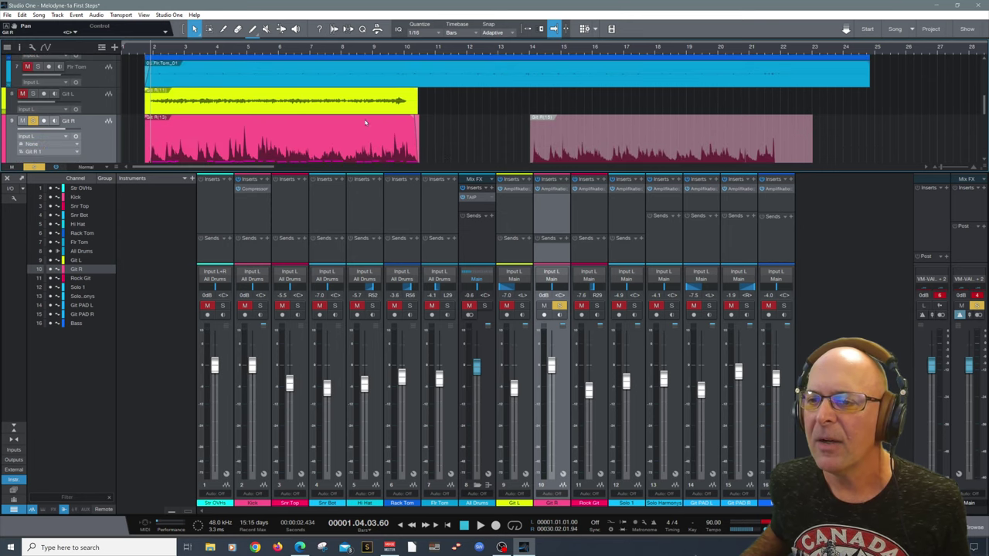
left_click(196, 113)
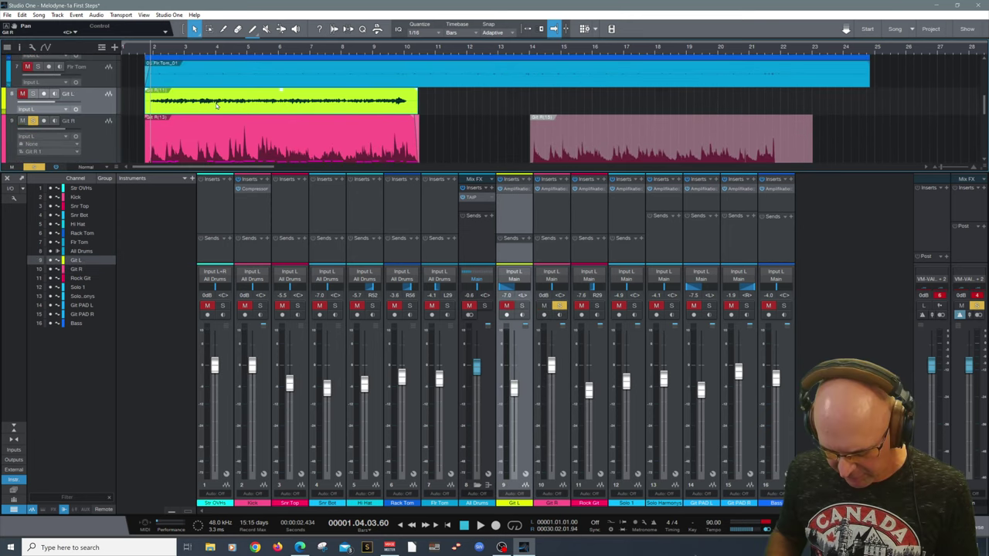
double_click(218, 100)
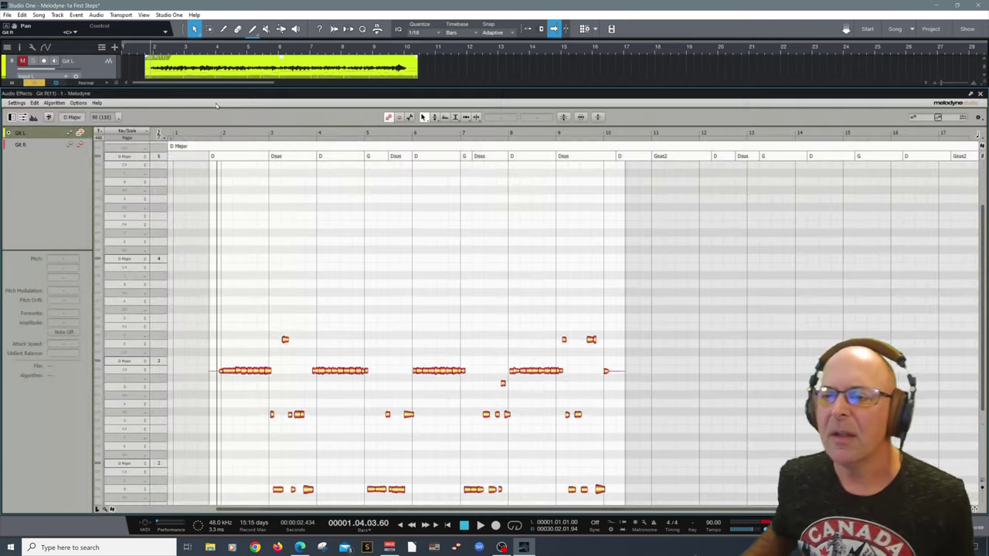
scroll(383, 295, "down", 4)
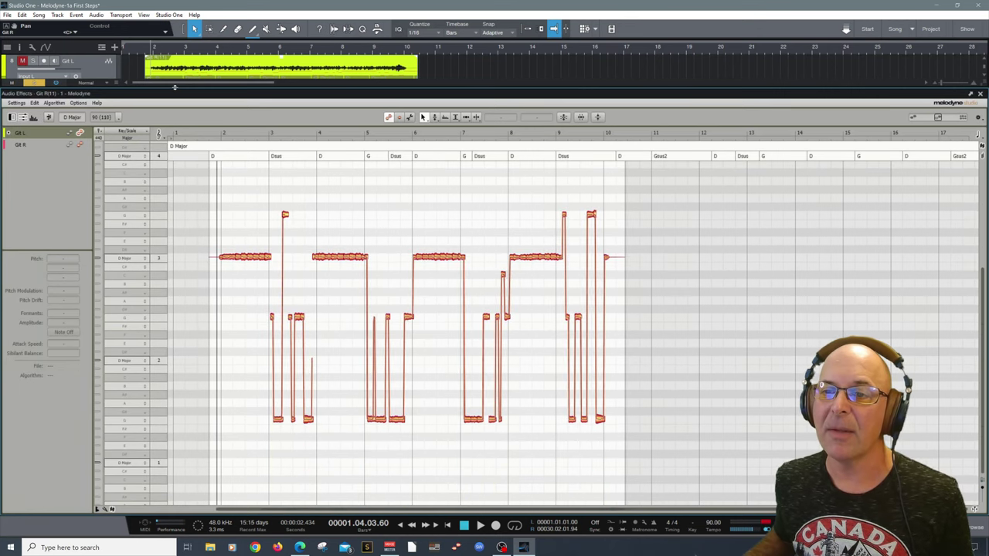
Enlarge the arrangement area and adjust the track heights so Git L and Git R are both visible above Melodyne
left_click_drag(174, 87, 164, 190)
scroll(118, 160, "down", 1)
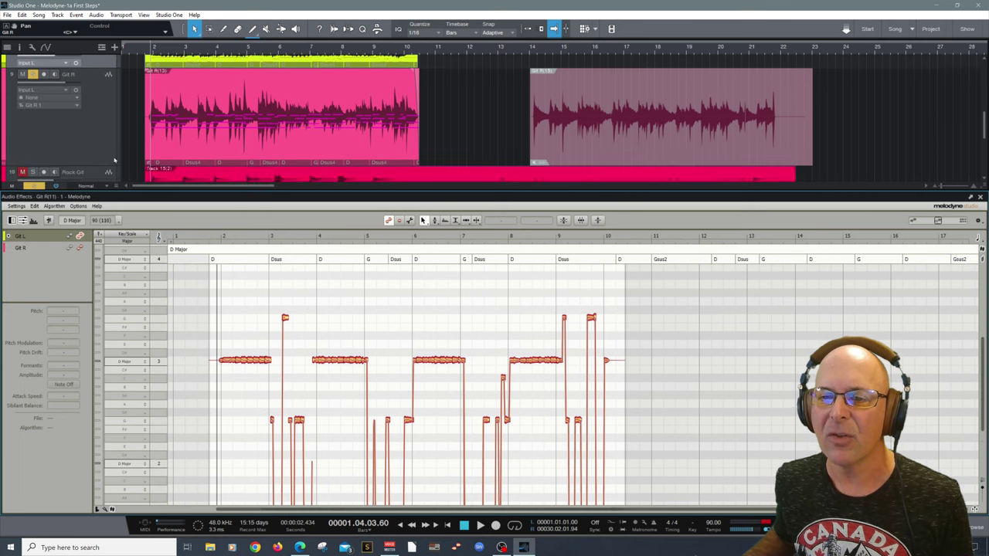
left_click_drag(100, 164, 108, 103)
scroll(110, 108, "up", 4)
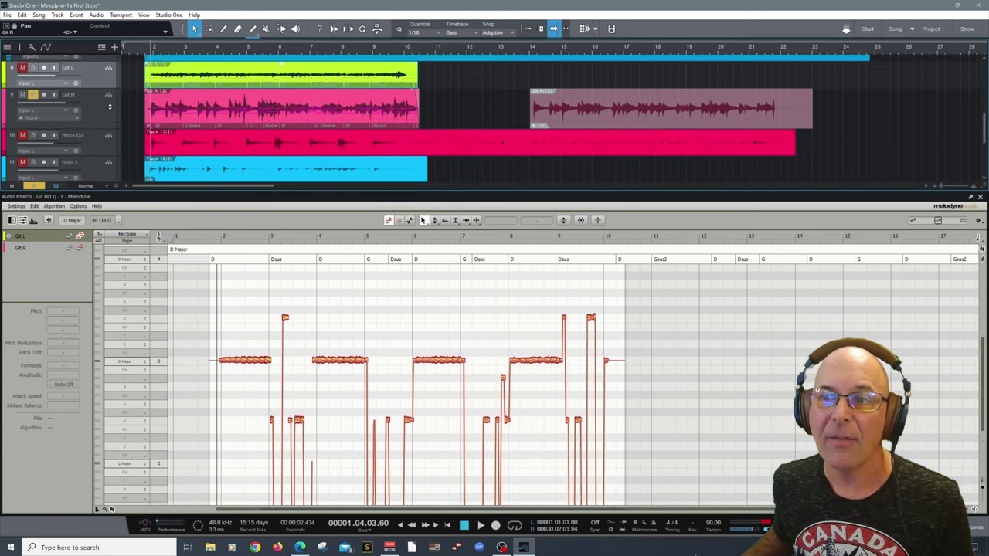
left_click_drag(99, 107, 101, 125)
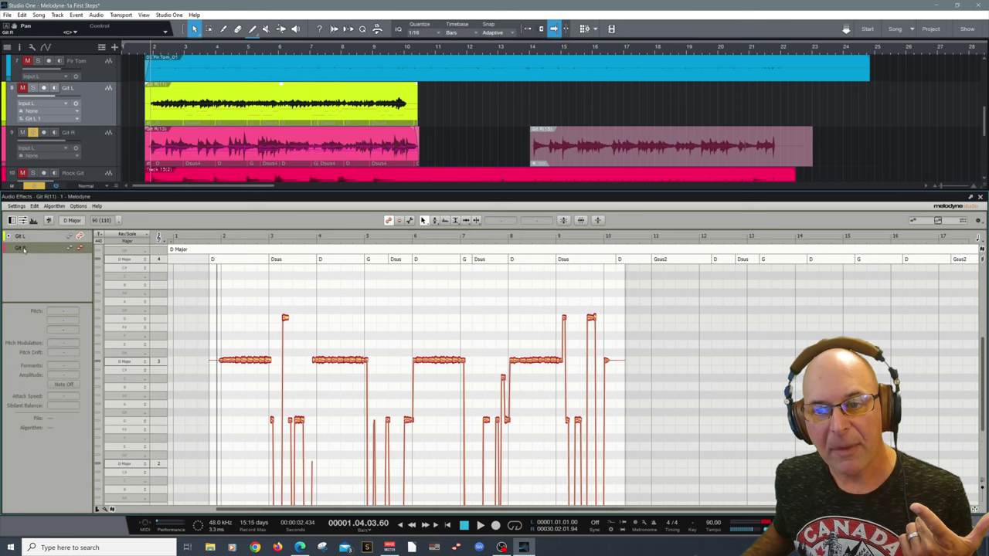
Switch Melodyne's note editing to the Git R track and then back to Git L to compare their notes
left_click(81, 248)
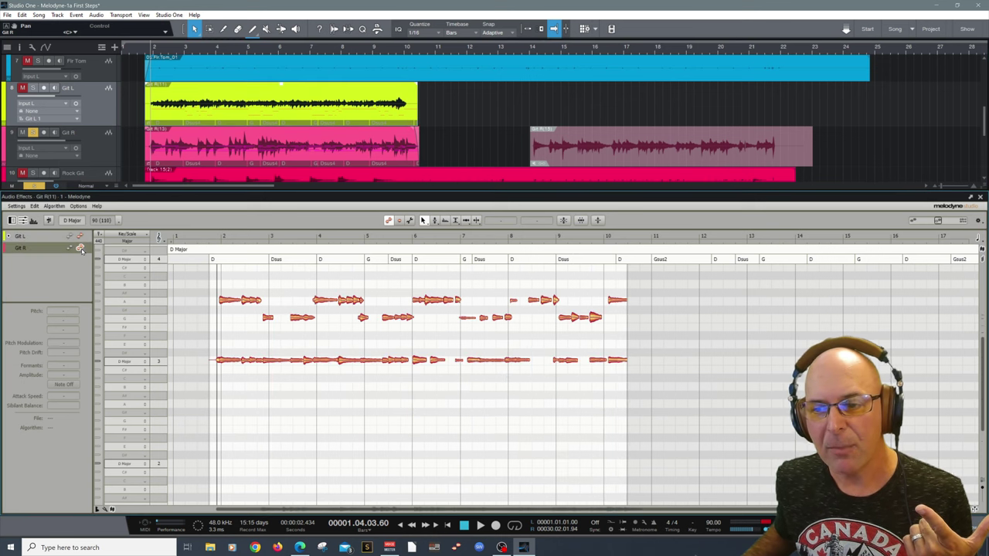
scroll(392, 359, "up", 3)
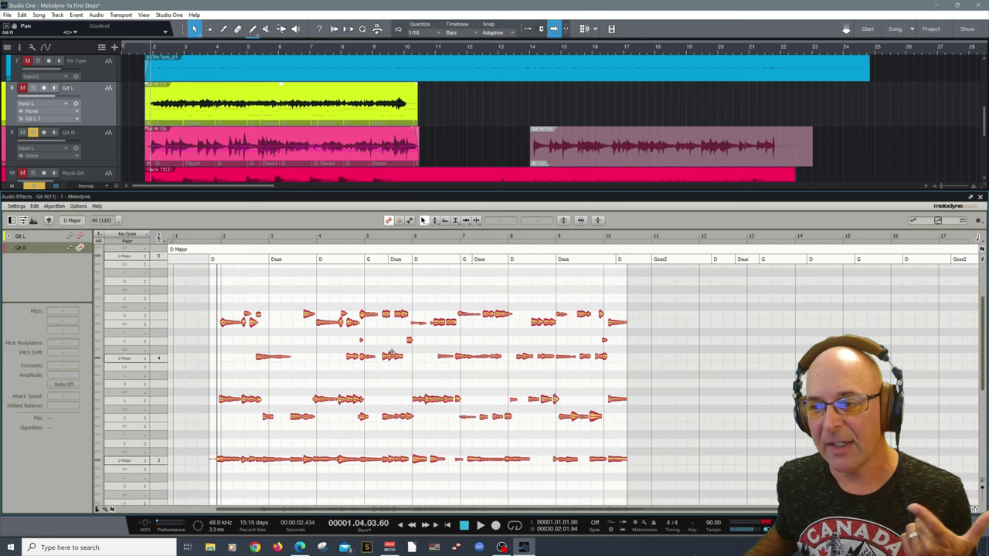
left_click(79, 236)
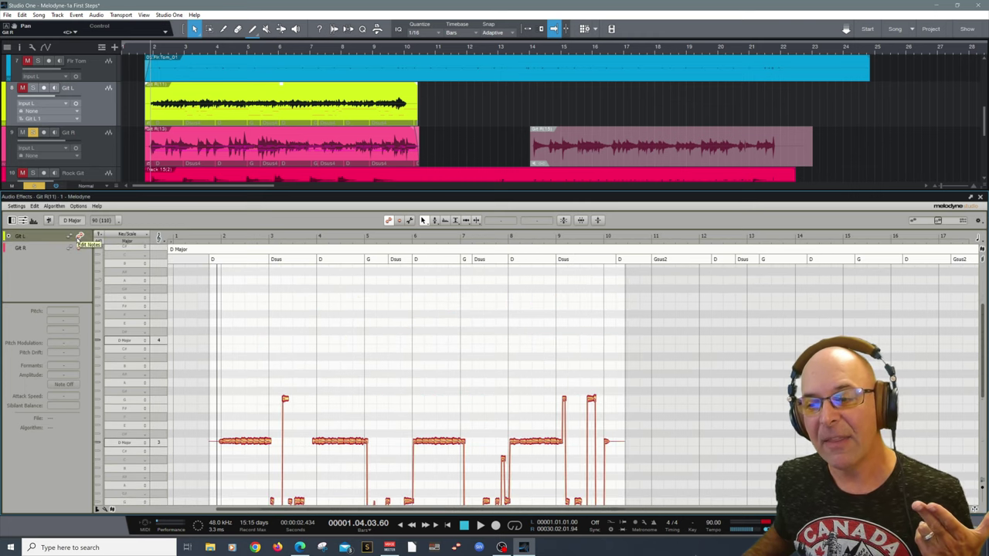
scroll(378, 373, "down", 2)
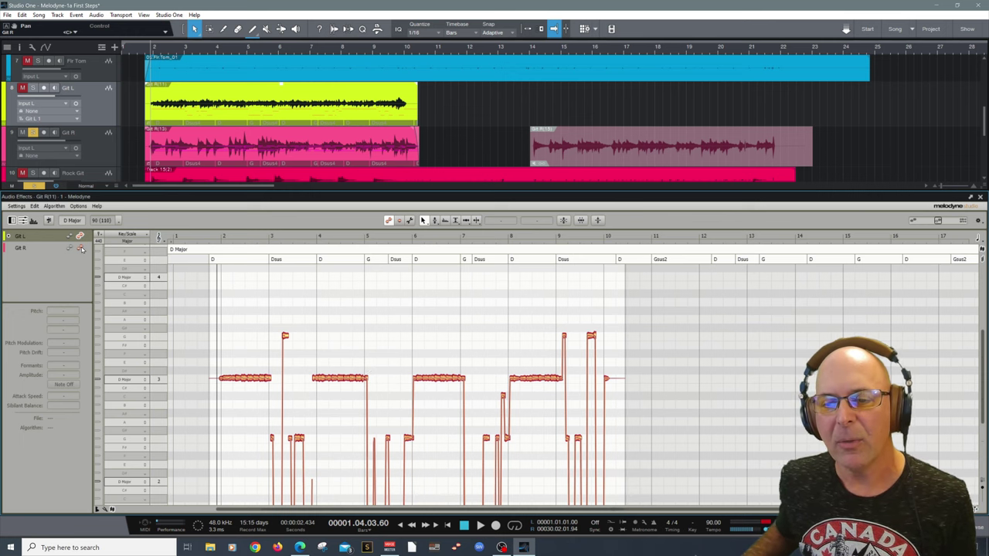
Display the Git R notes together with the Git L notes and make the Melodyne editor taller
left_click(80, 247)
left_click_drag(464, 190, 464, 124)
scroll(459, 301, "up", 2)
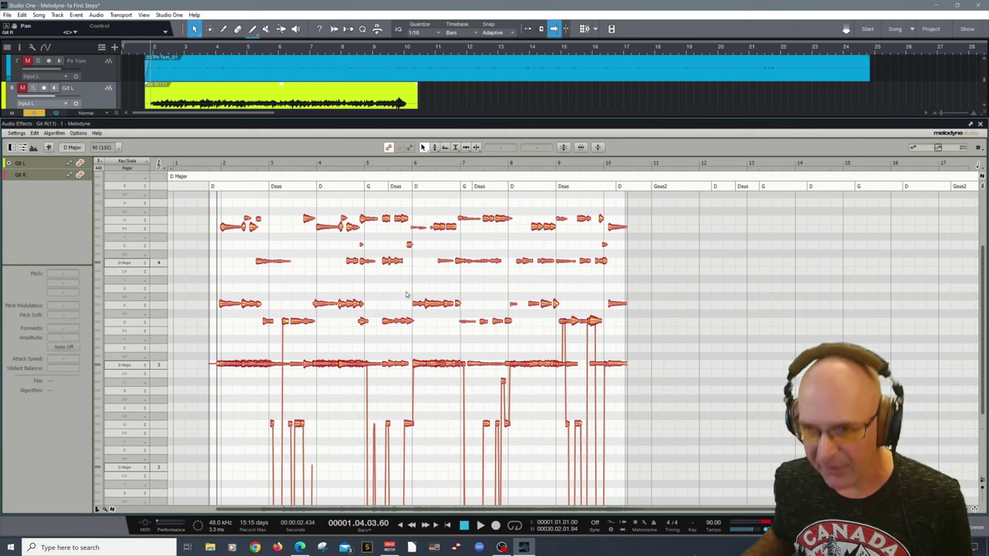
Stop editing both tracks together, view Git R on its own and finish with only Git L's notes open for editing
left_click(79, 164)
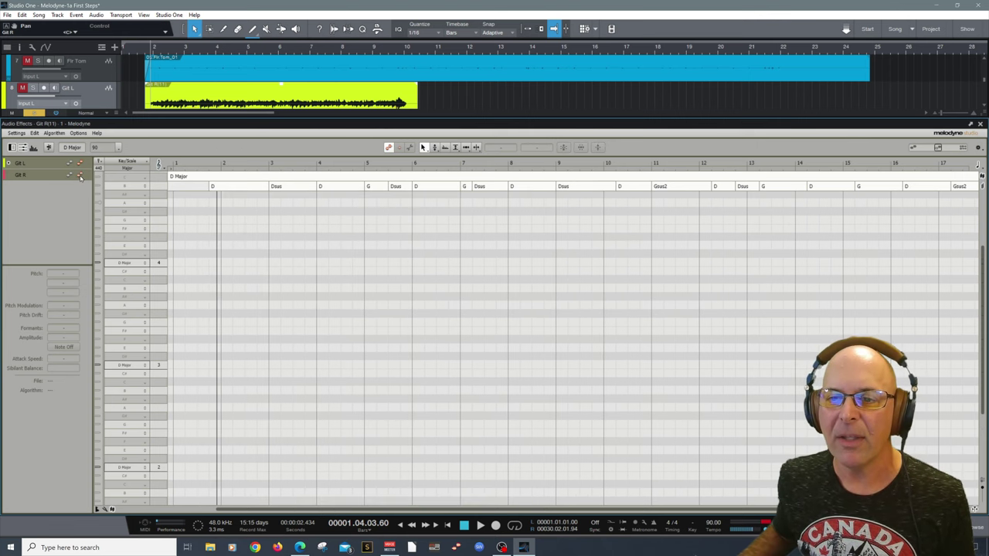
left_click(79, 176)
left_click(79, 163)
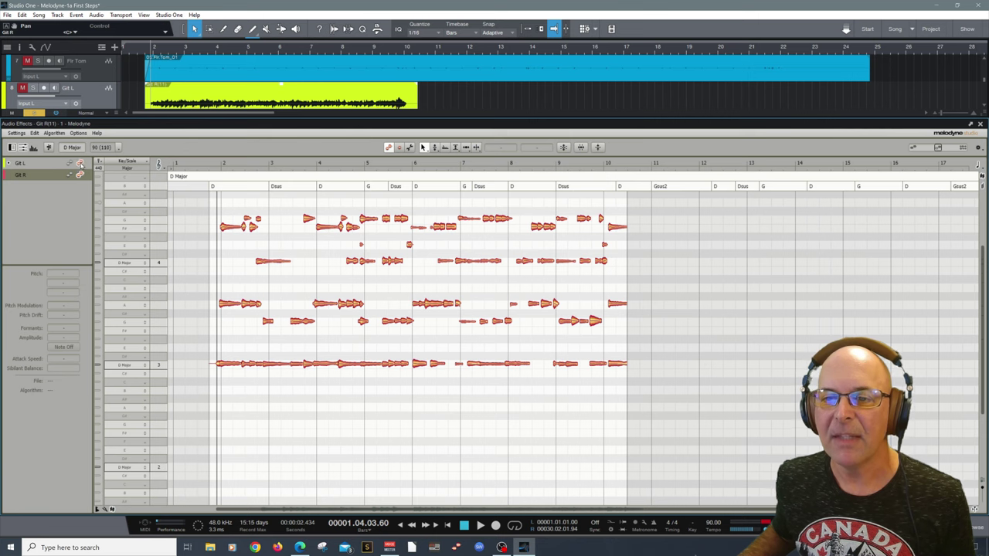
scroll(374, 293, "down", 3)
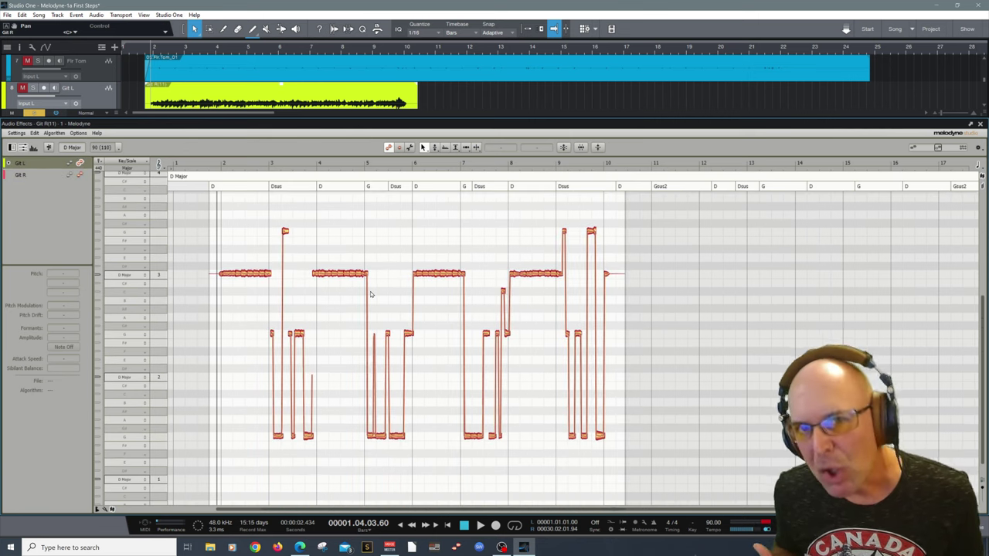
Solo the Git L track and play it from just before bar 2
left_click(33, 88)
left_click_drag(220, 164, 215, 162)
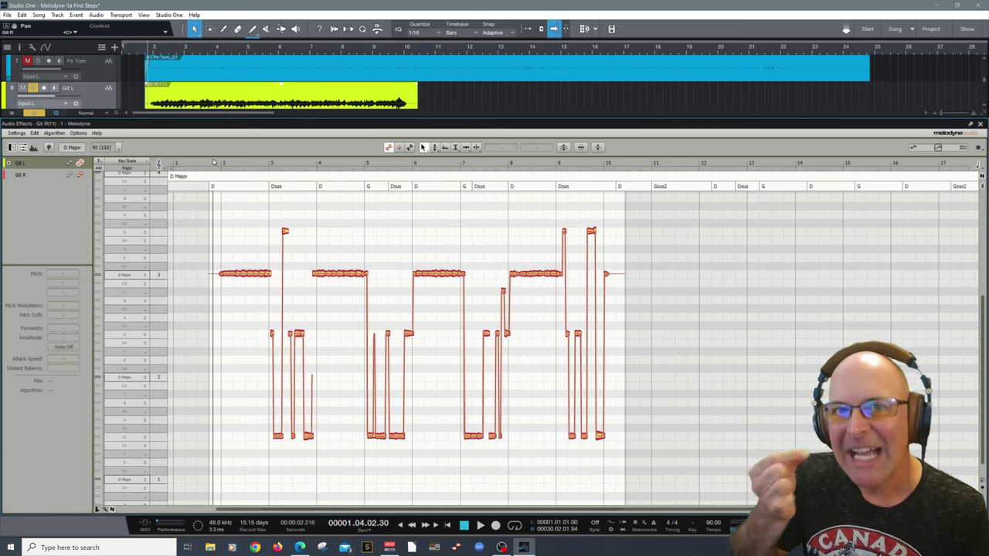
left_click(214, 162)
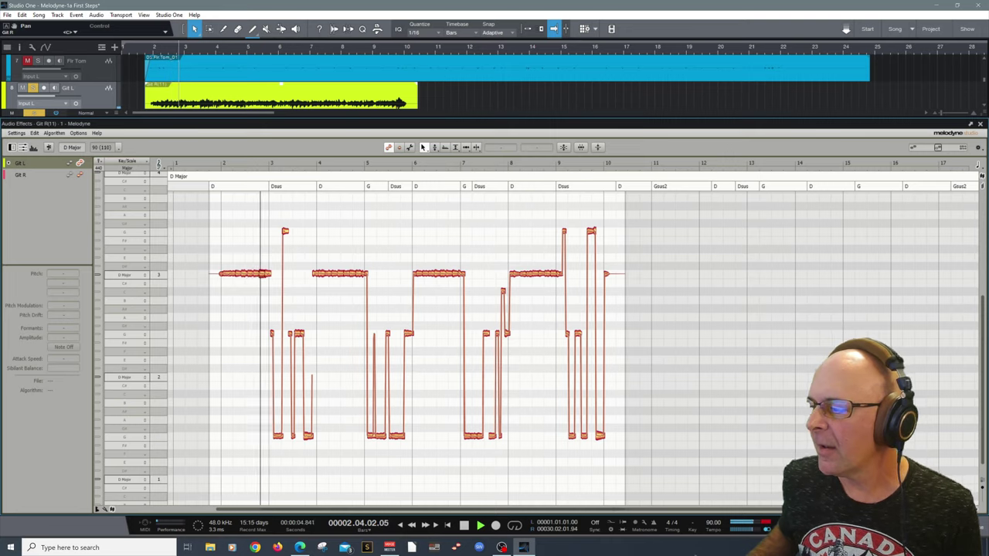
Leave Git L as the only soloed track in the mixer and reset its fader to 0 dB and its pan to centre
key("F3")
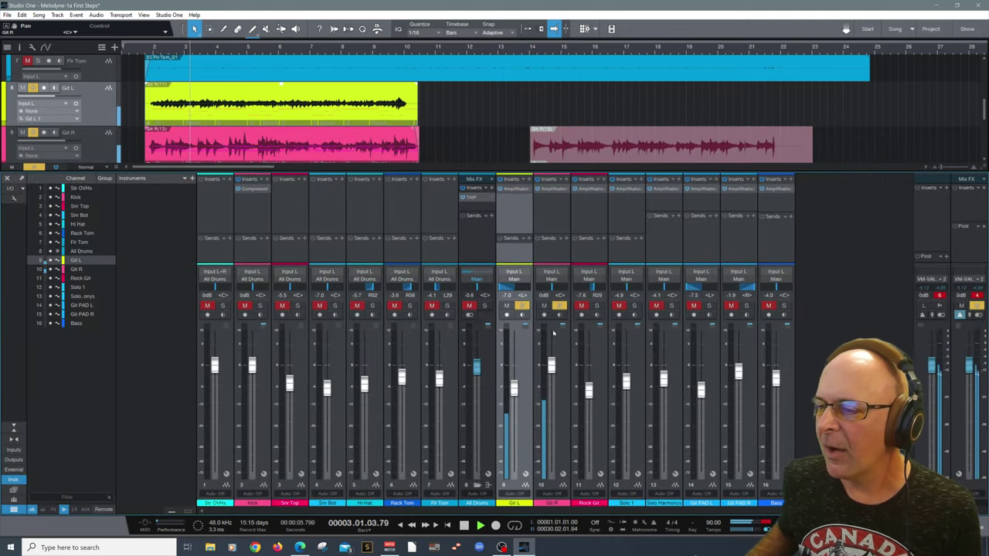
left_click(522, 306)
left_click(559, 306)
left_click(522, 306)
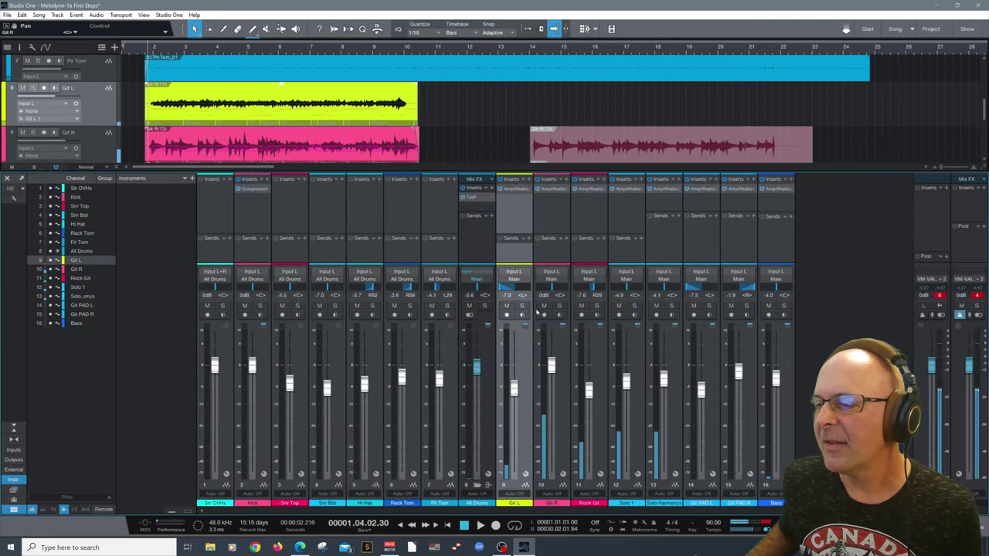
left_click(514, 387, "alt")
left_click(512, 287, "alt")
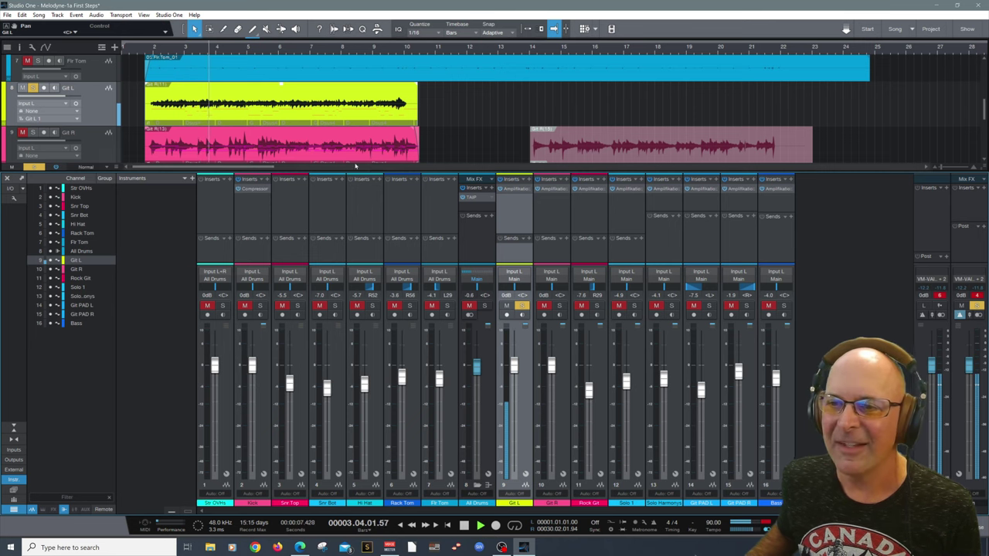
Reopen Git L in the Melodyne editor, listen to the soloed part there and stop playback
double_click(286, 115)
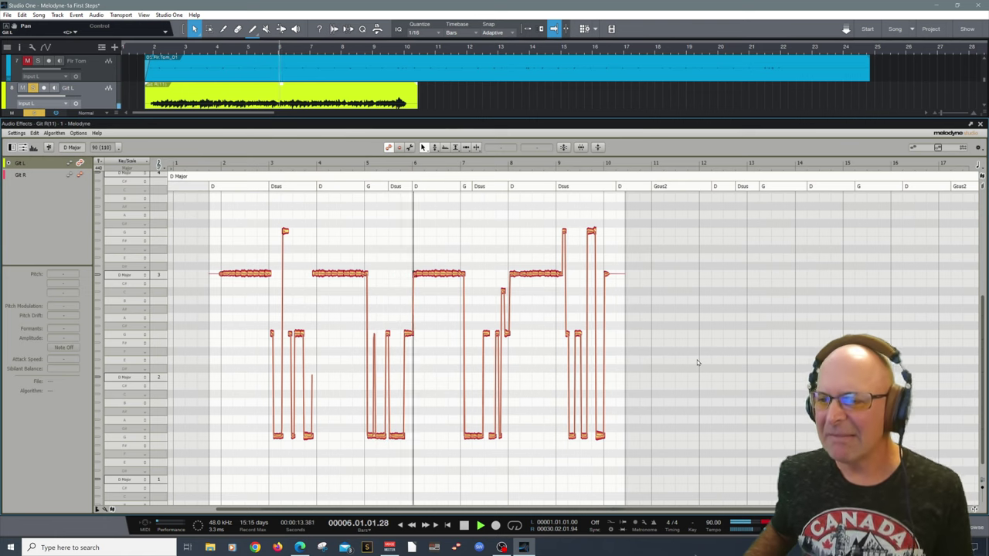
key("space")
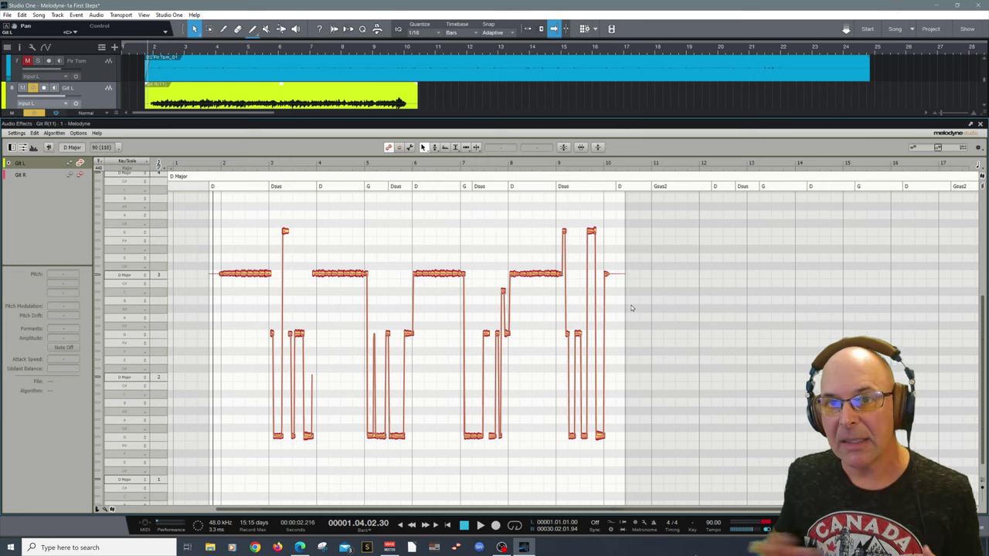
Change Git L's detection algorithm to Polyphonic Decay and redetect its notes
left_click(54, 133)
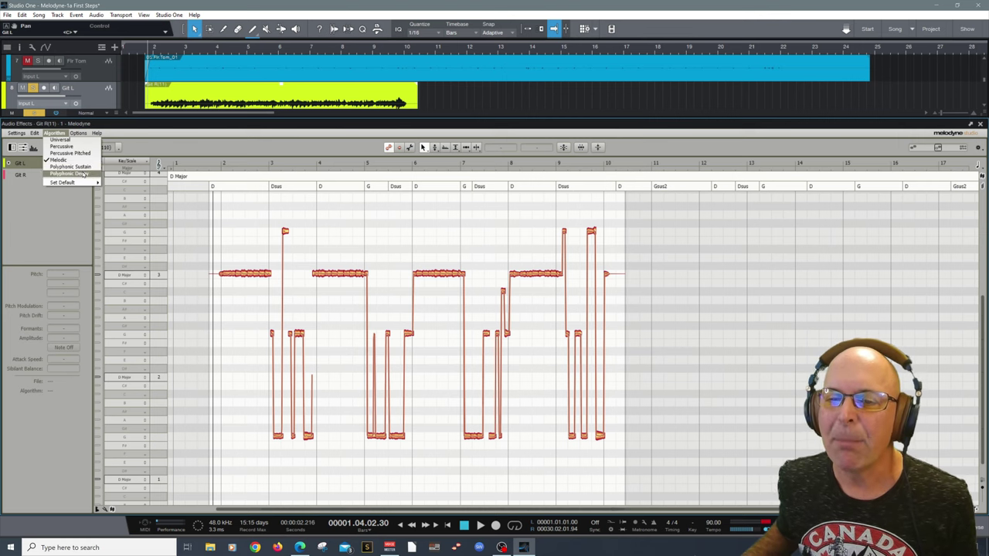
left_click(83, 174)
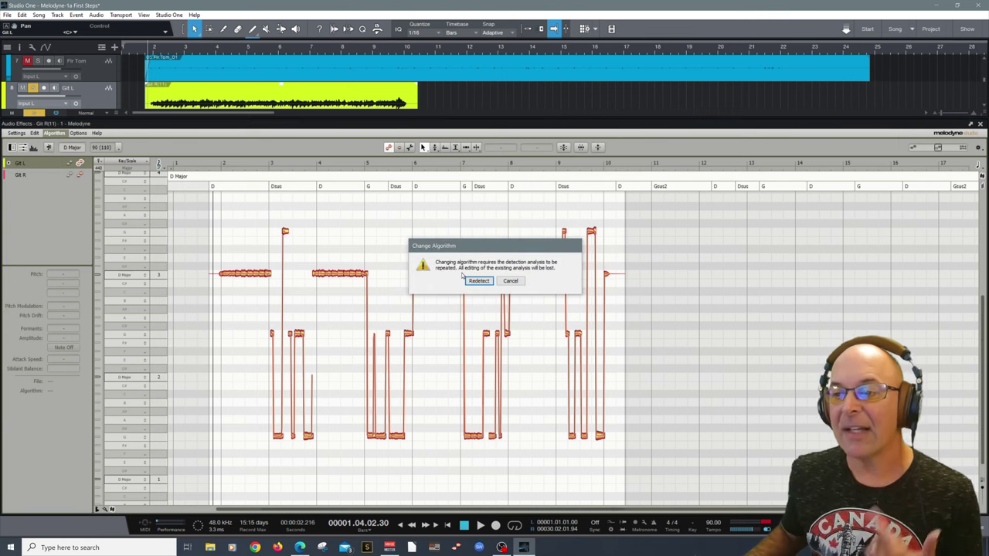
left_click(479, 281)
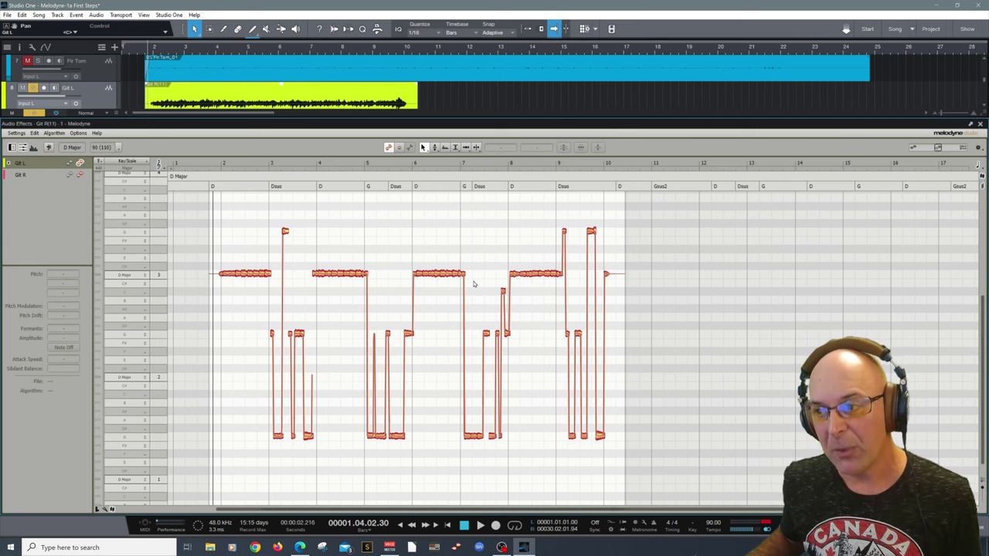
scroll(503, 309, "up", 3)
scroll(510, 312, "down", 3)
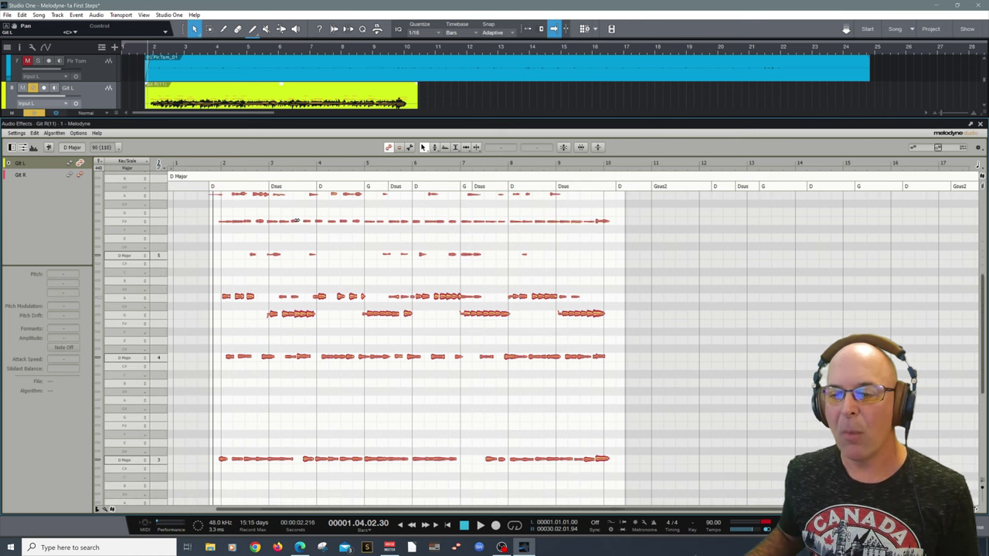
Play the redetected Git L part from just before bar 2 and examine its notes across the octaves
key("space")
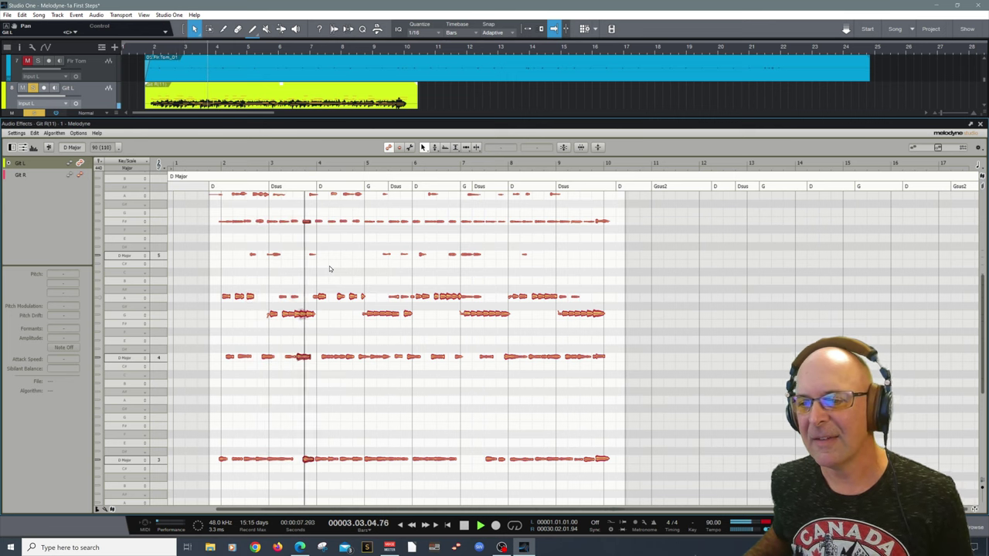
key("space")
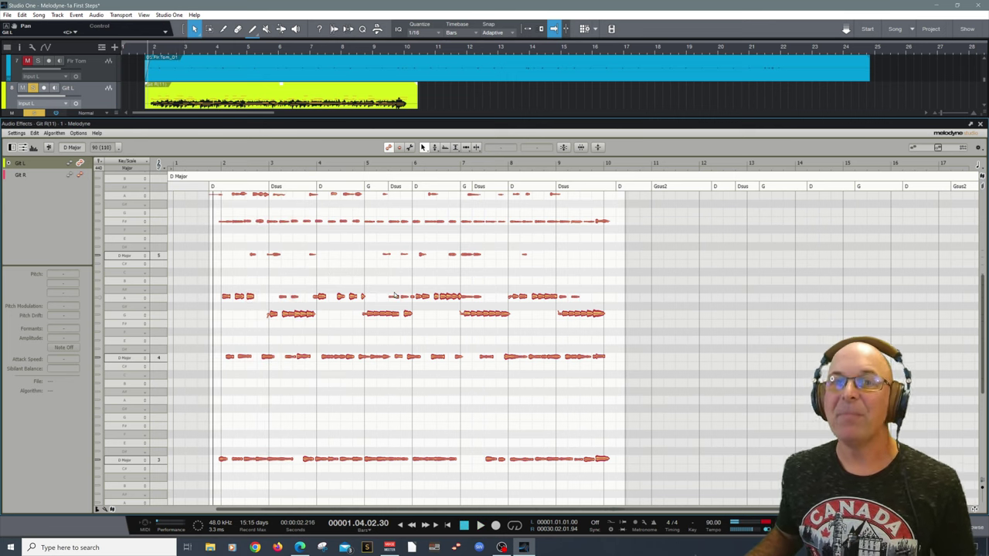
scroll(386, 302, "up", 5)
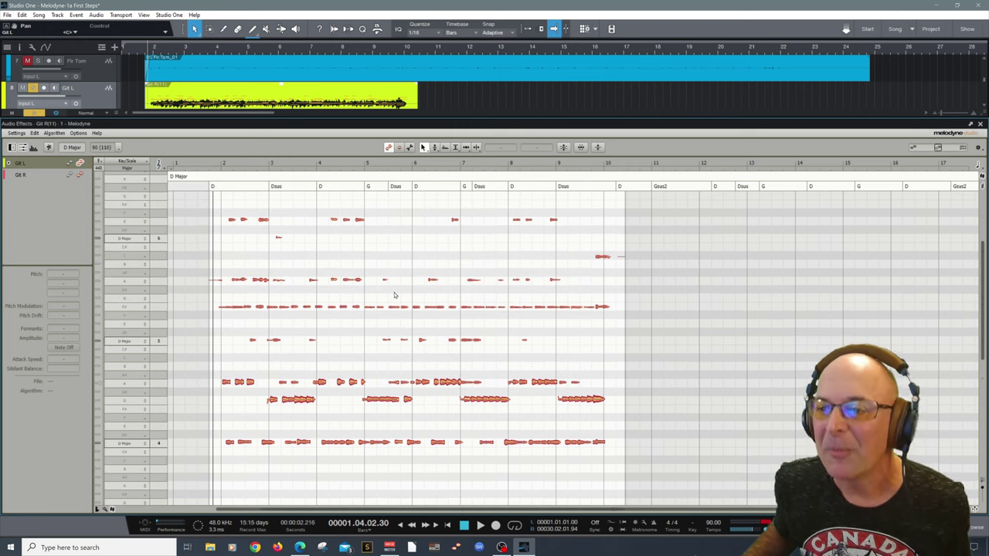
scroll(373, 306, "down", 1)
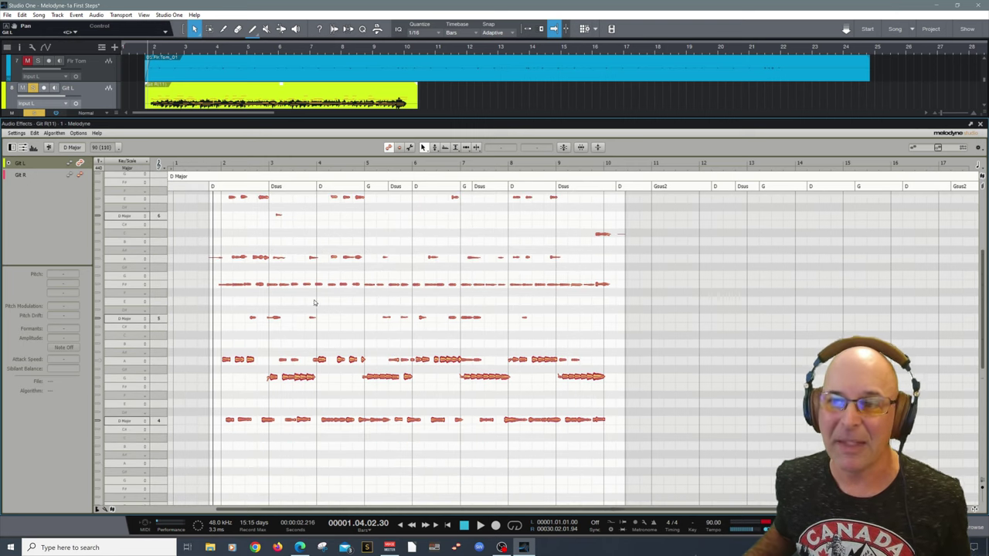
Audition the F#5 notes one after another, starting with the note just after bar 2
right_click(252, 289)
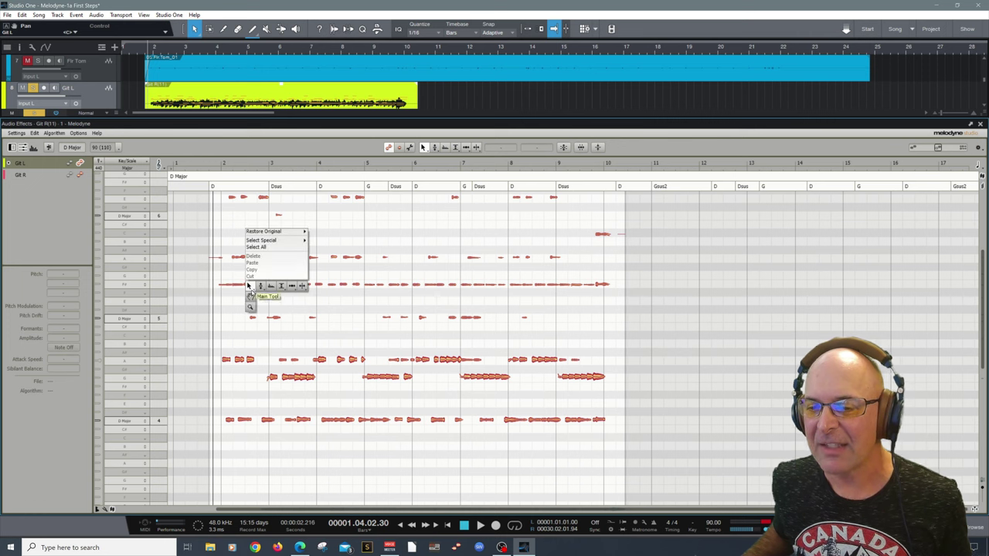
left_click(256, 286)
left_click_drag(263, 309, 319, 384)
right_click(299, 244)
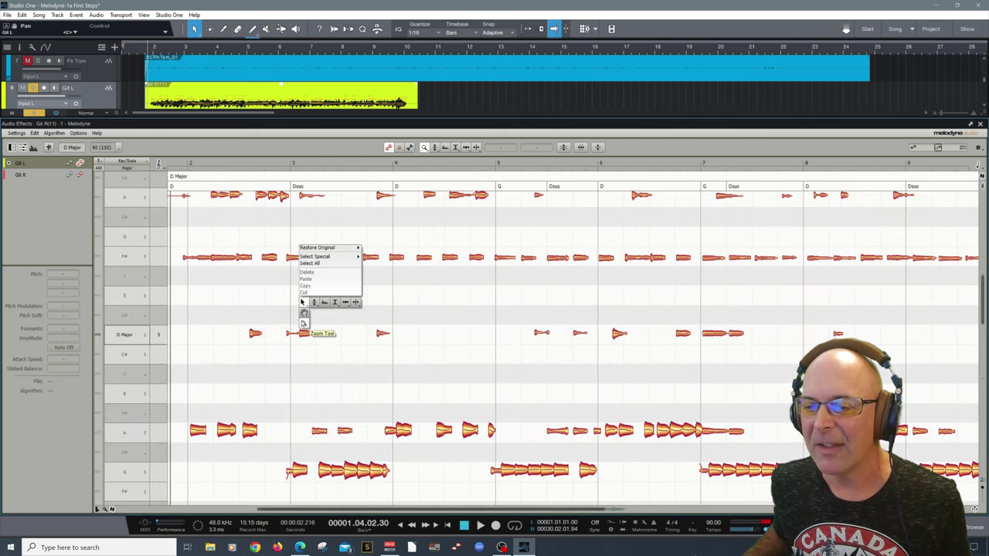
left_click(303, 314)
left_click(224, 257)
left_click_drag(224, 257, 224, 259)
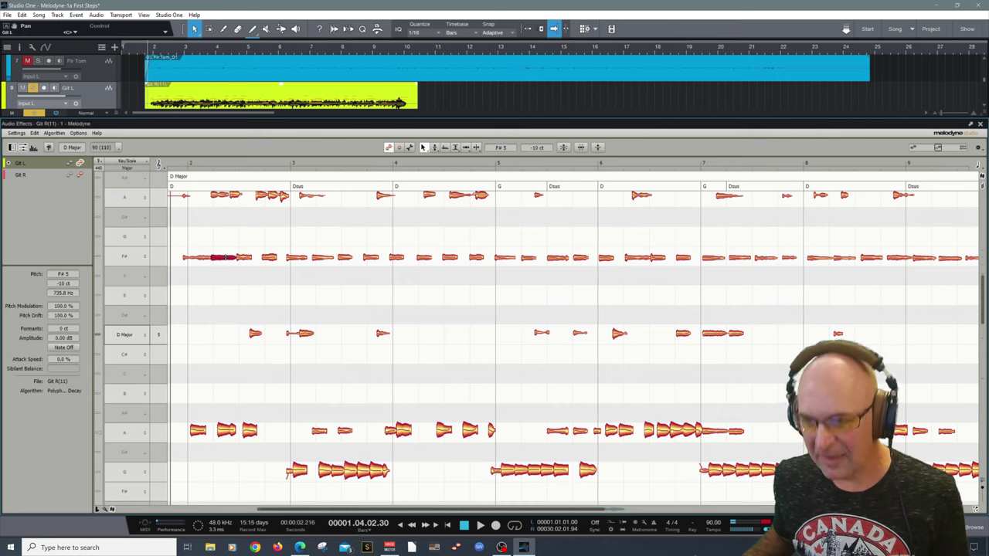
key("alt+Right")
key("alt+Right")
key("alt+Right")
key("alt+Right")
key("alt+Right")
key("alt+Right")
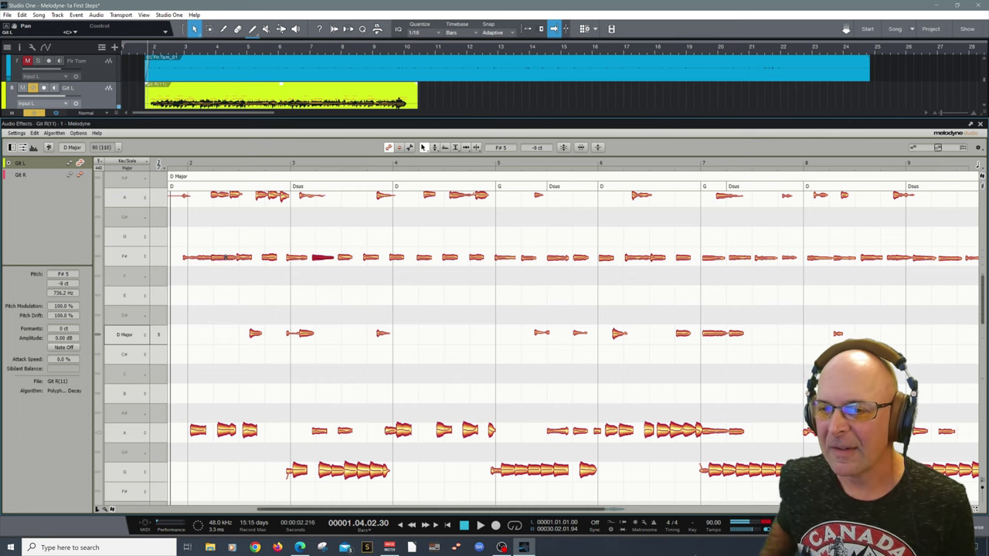
key("alt+Right")
key("alt+Right")
key("alt+Right")
key("alt+Right")
key("alt+Right")
key("alt+Right")
key("alt+Right")
key("alt+Right")
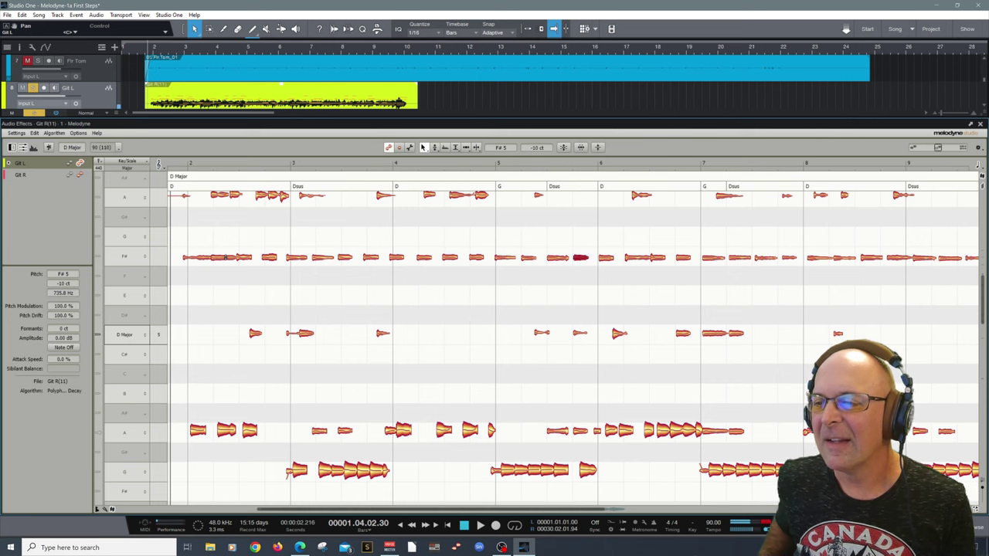
Audition the A5 notes one by one from bar 2, including some of the F#5 notes near bar 6
scroll(230, 311, "down", 1)
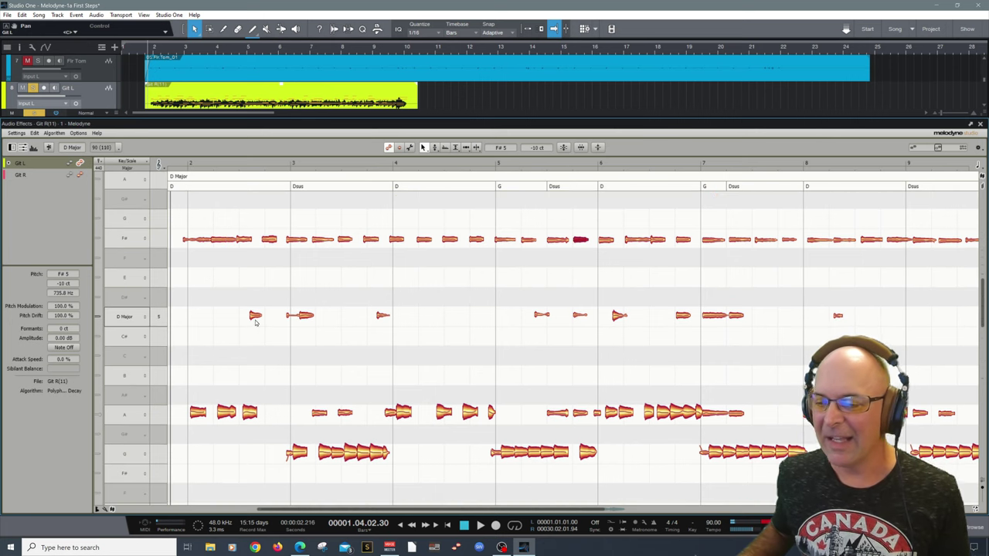
scroll(259, 322, "up", 2)
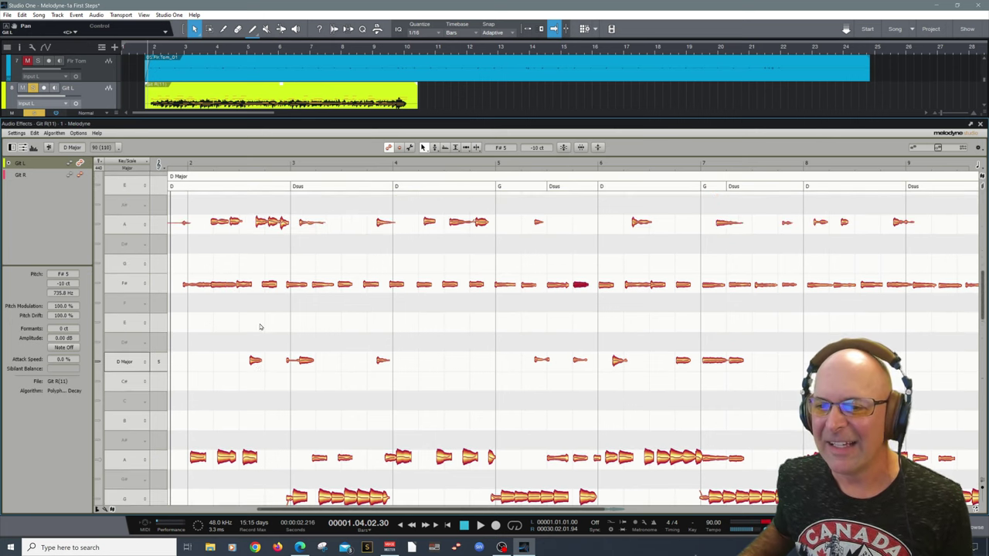
left_click(236, 222)
key("Right")
key("Right")
key("Right")
key("Right")
key("Right")
key("Right")
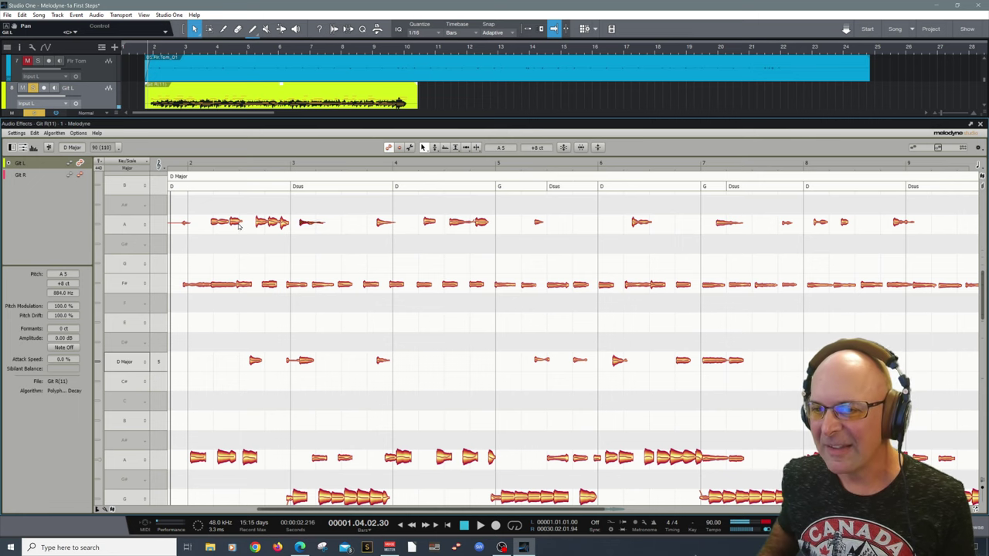
key("Right")
key("Down")
key("Right")
key("Right")
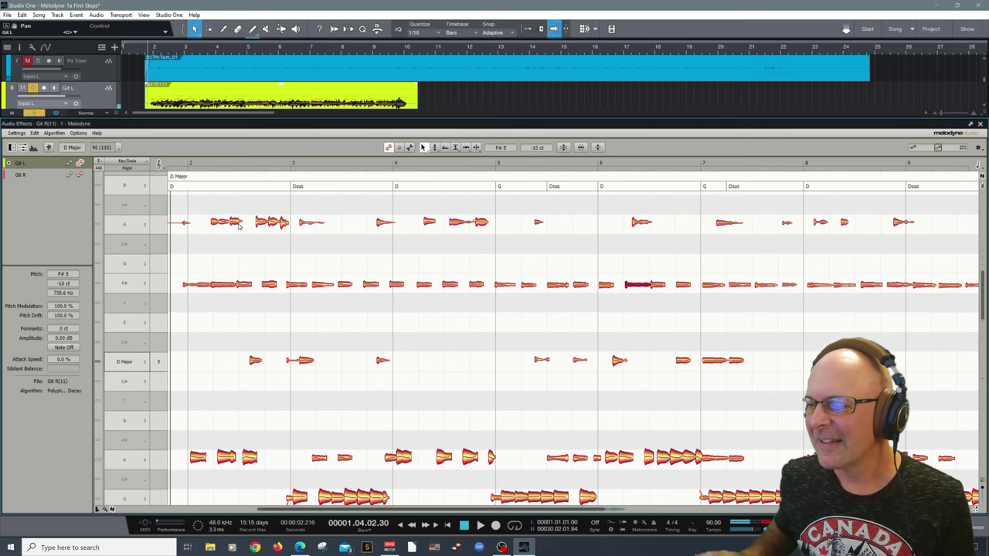
In Note Assignment mode, lower the upper note limit to just above C5 and play the reduced Git L part
right_click(346, 276)
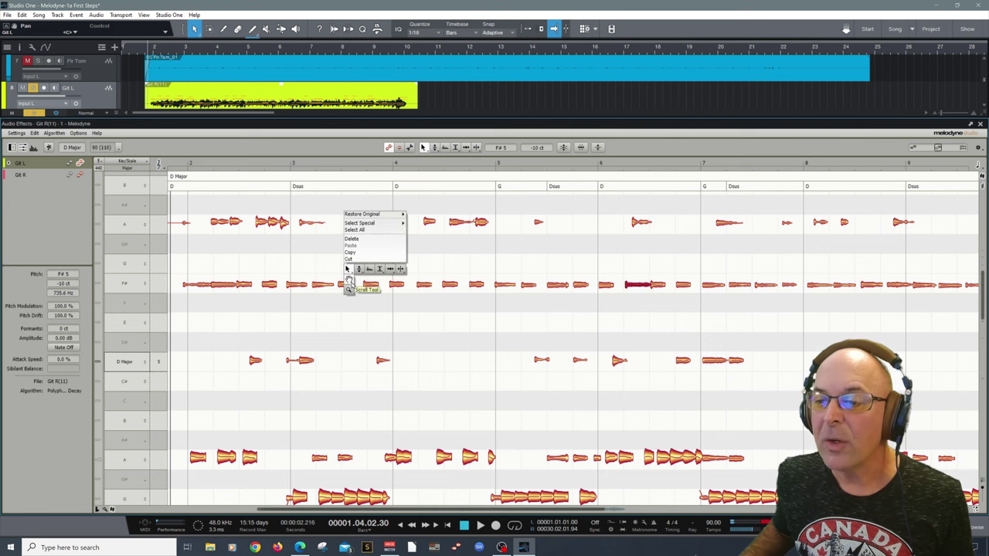
left_click(347, 270)
left_click(316, 248, "alt")
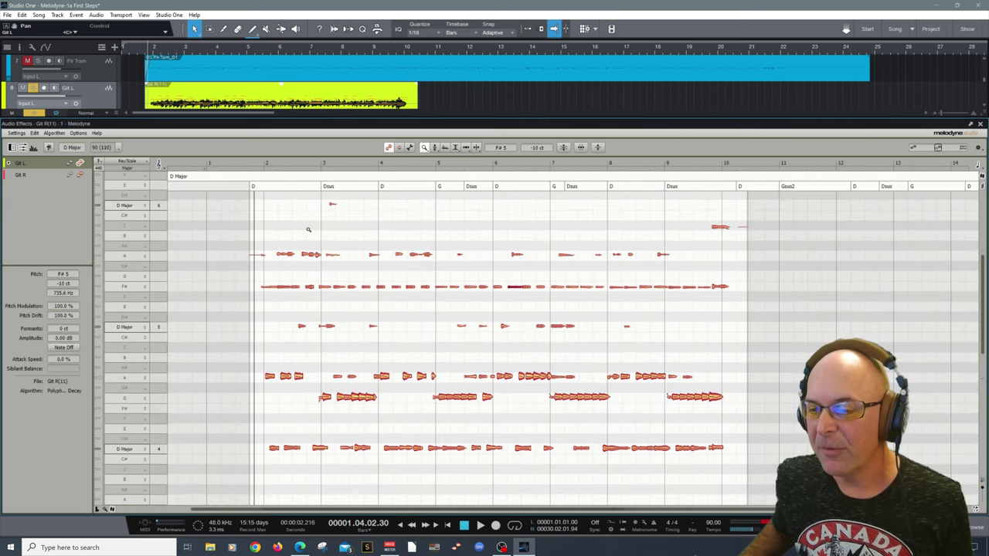
right_click(412, 235)
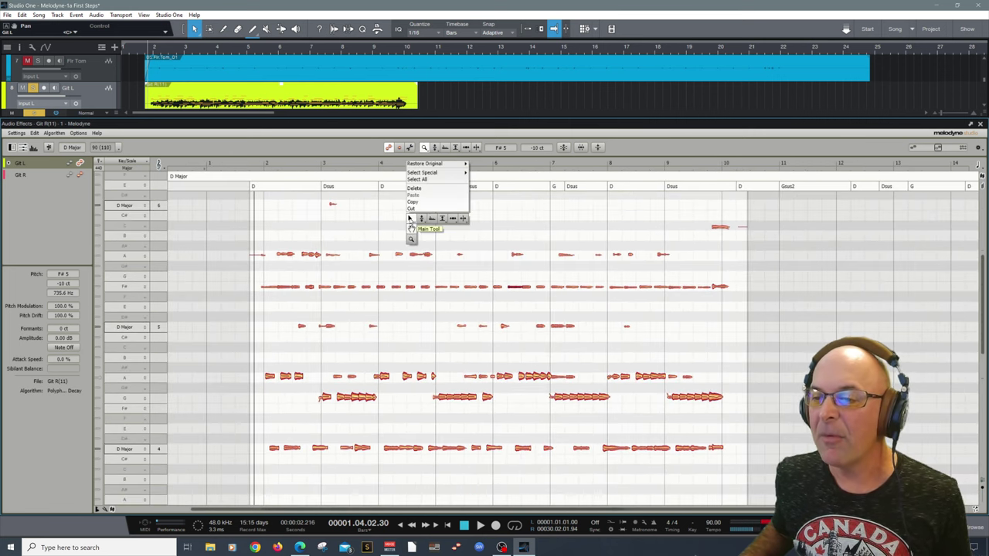
left_click(410, 222)
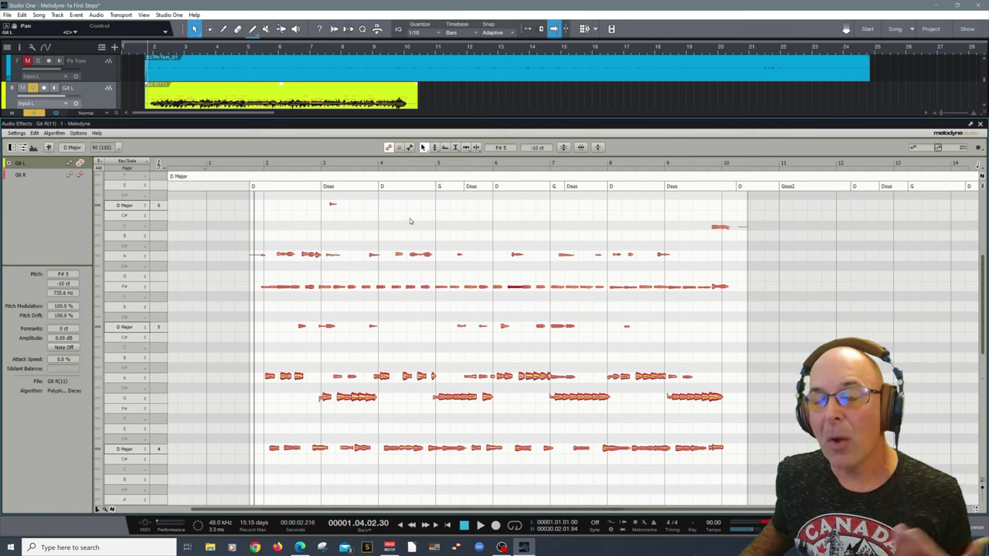
left_click(411, 147)
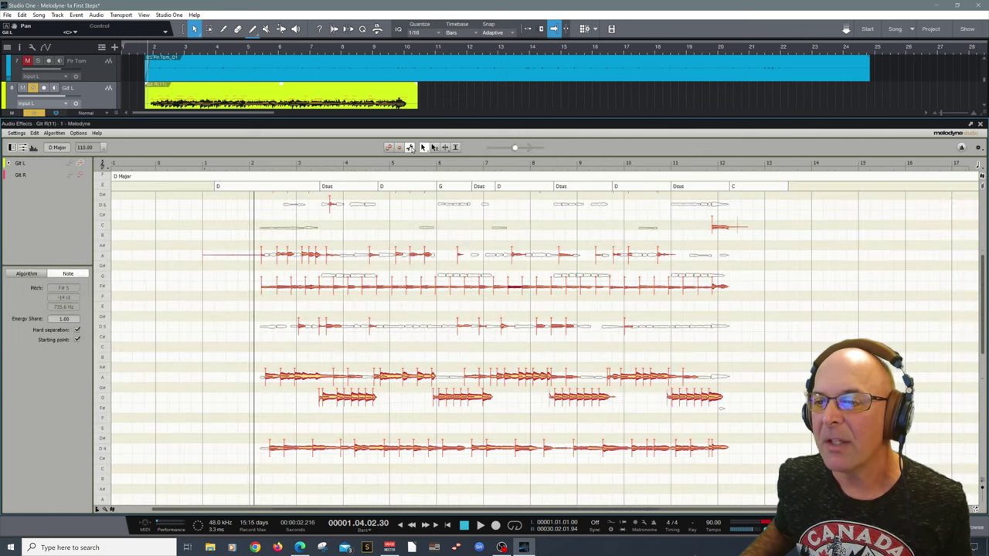
scroll(456, 239, "up", 2)
left_click_drag(455, 221, 471, 425)
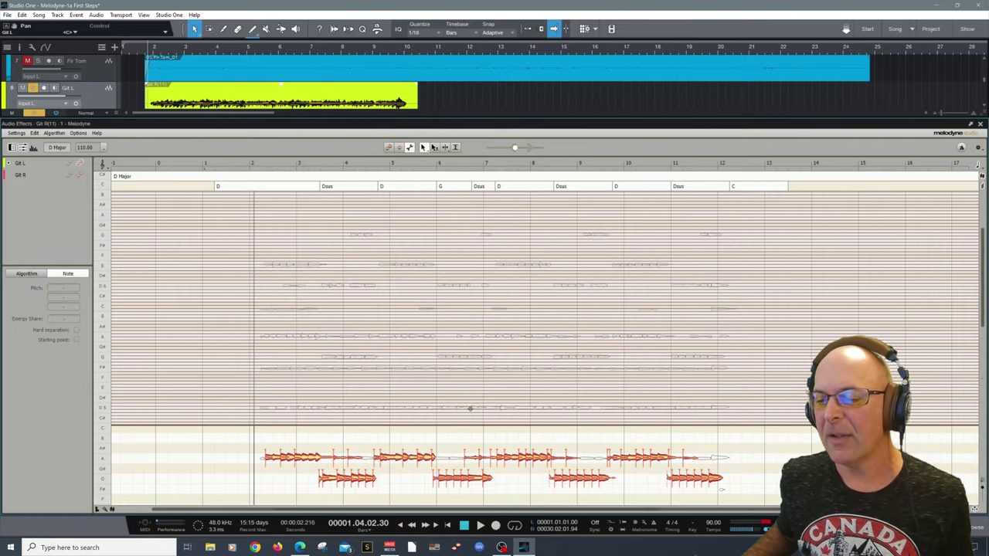
scroll(472, 417, "down", 3)
key("space")
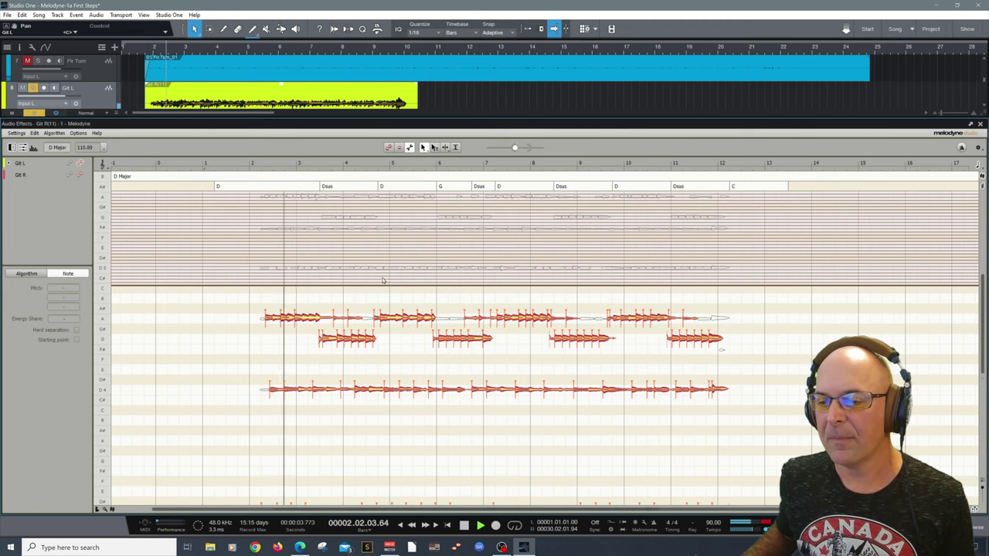
key("space")
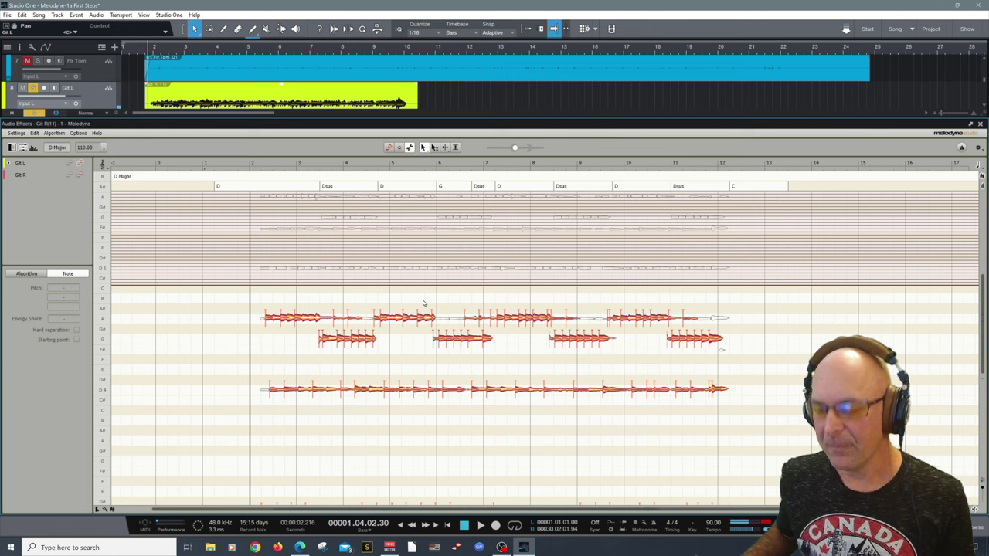
Raise the upper note limit to just above G5, listening to the result, and return to note editing
left_click_drag(430, 285, 435, 226)
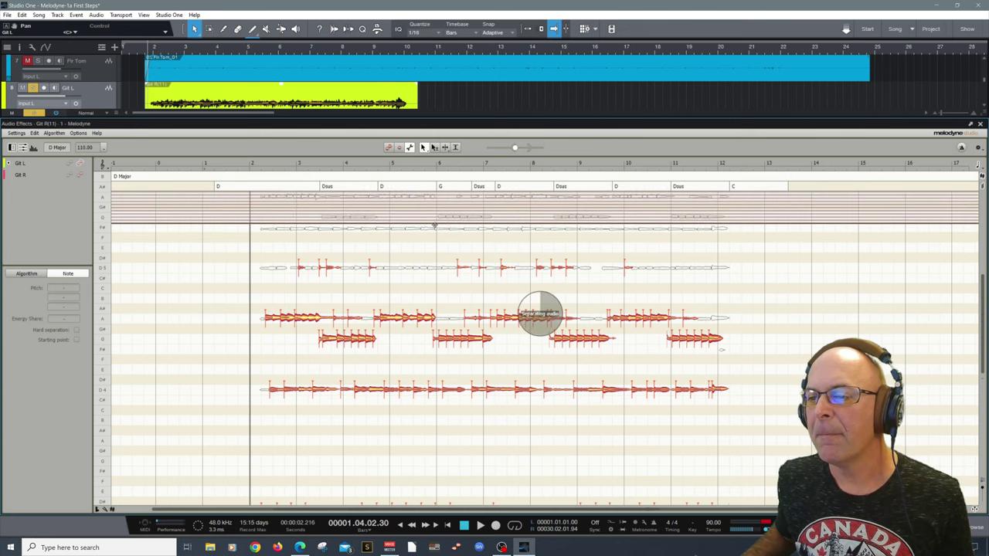
scroll(421, 278, "up", 2)
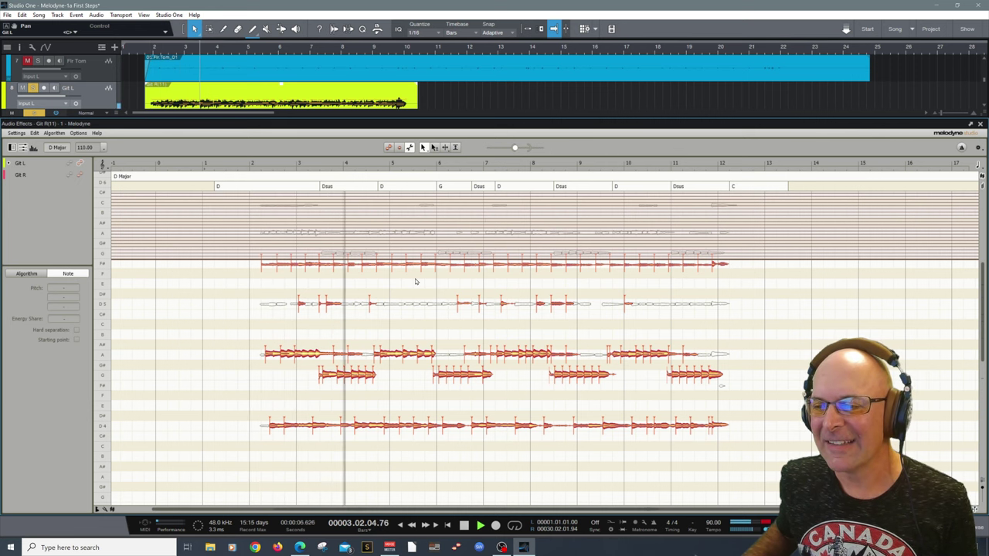
key("space")
mouse_move(436, 258)
left_mouse_down()
mouse_move(442, 326)
mouse_move(453, 248)
left_mouse_up()
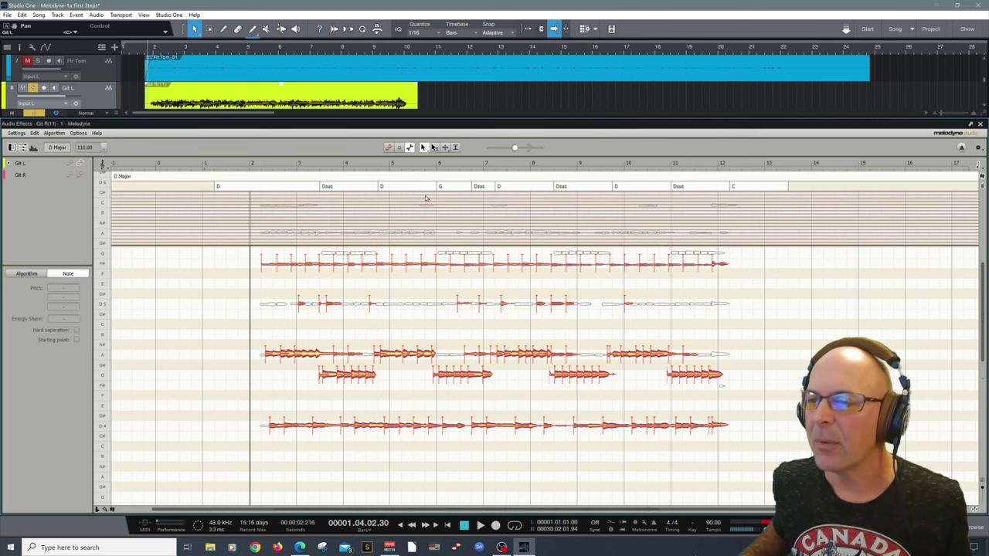
left_click(390, 149)
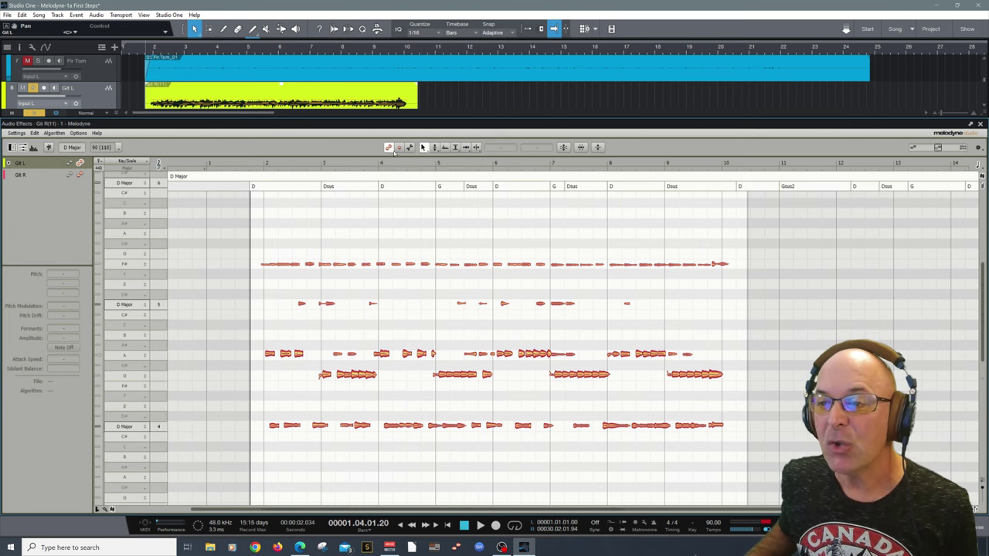
Deactivate all the detected D5 notes in Note Assignment mode, return to note editing and play Git L
left_click(410, 147)
left_click_drag(263, 286, 666, 316)
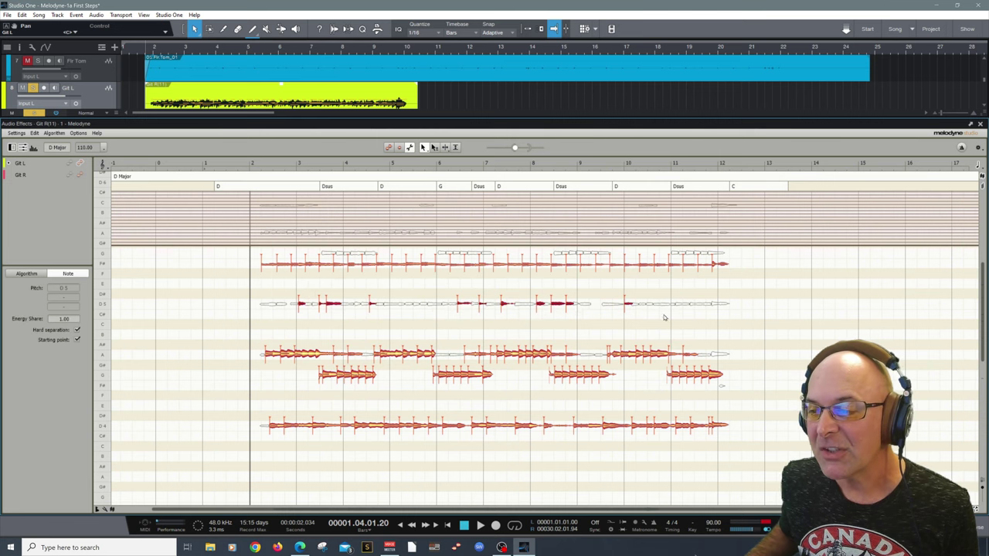
left_click(555, 307)
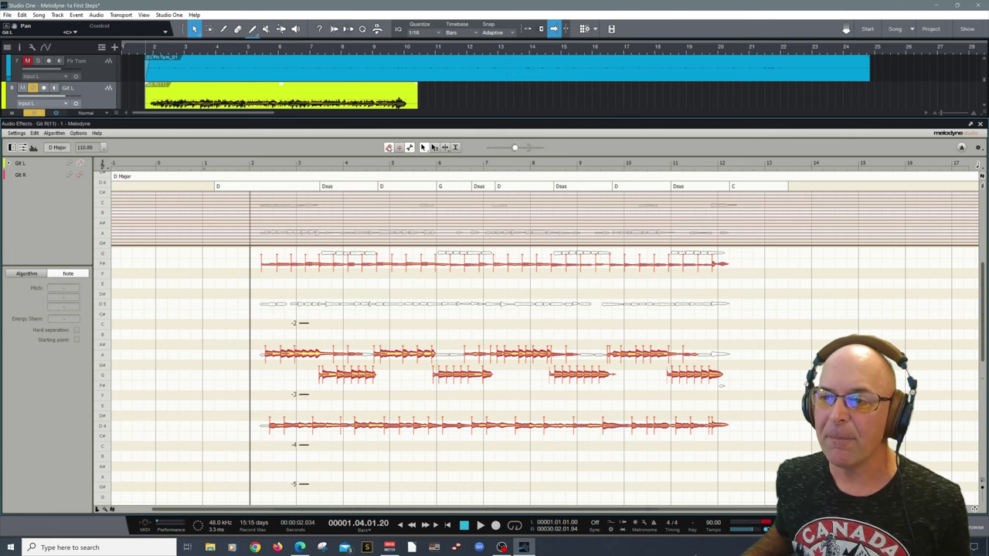
left_click(386, 148)
key("space")
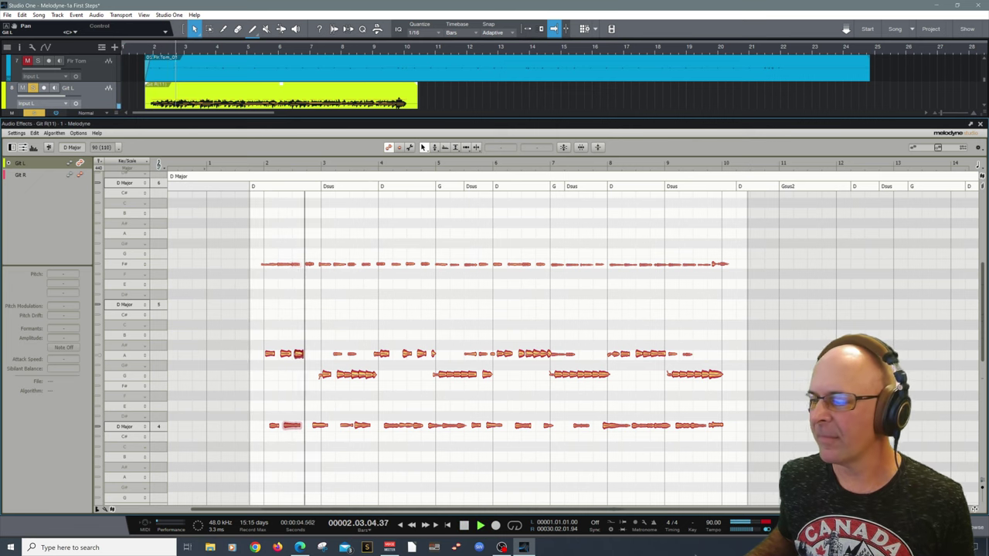
Solo Git R alongside Git L in the mixer and return to the full arrangement
key("F3")
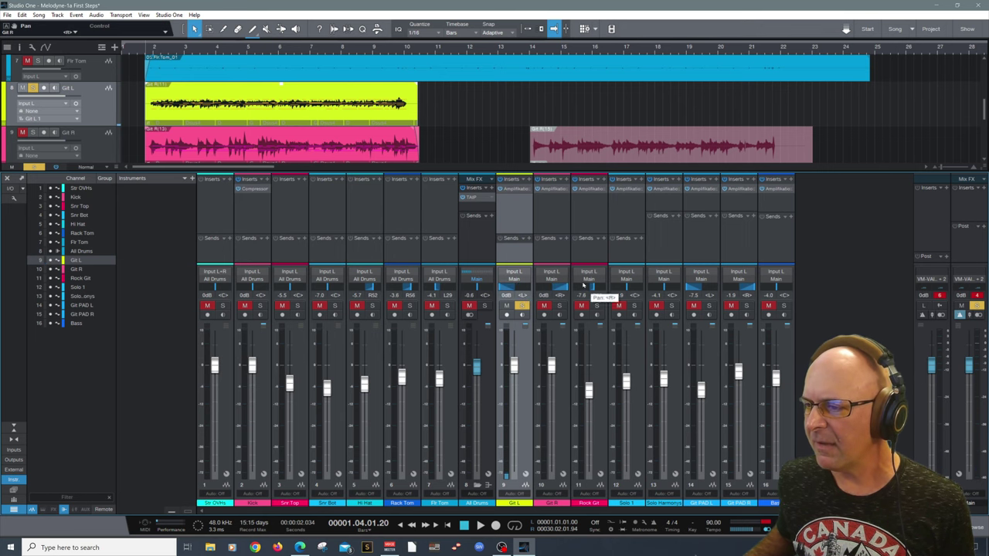
left_click(561, 306)
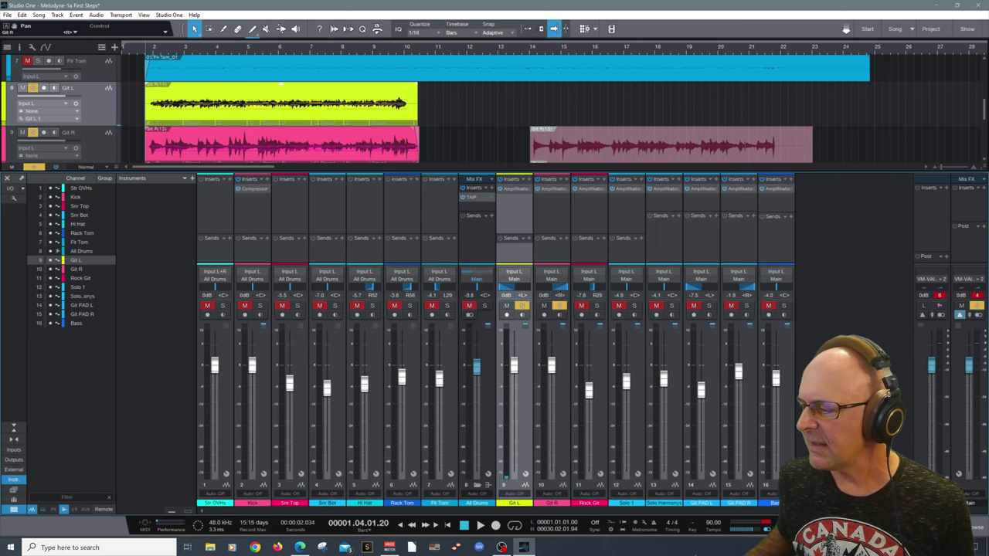
key("F3")
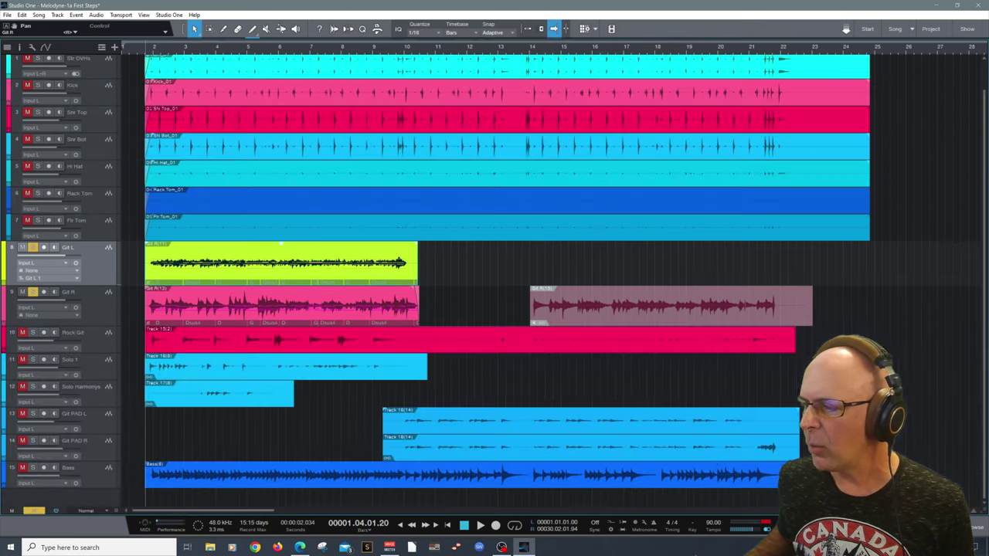
Open Git L in Melodyne, show the Git R notes together with it, and play both guitars
double_click(261, 277)
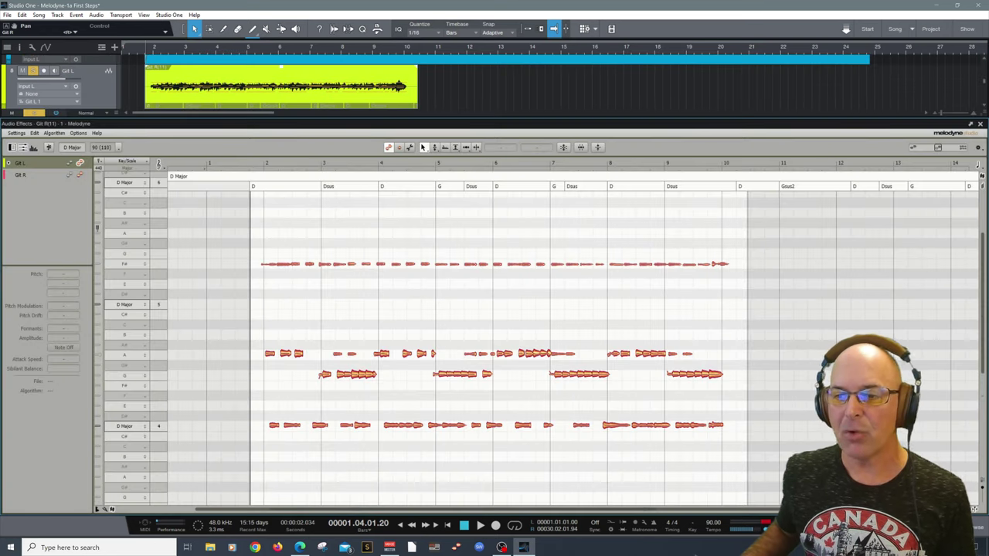
left_click(79, 175)
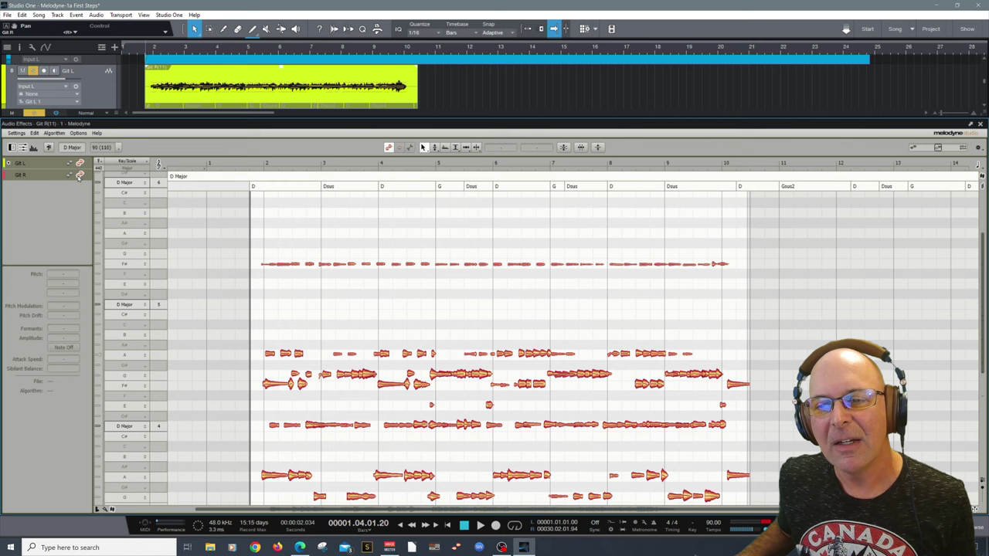
scroll(393, 291, "down", 3)
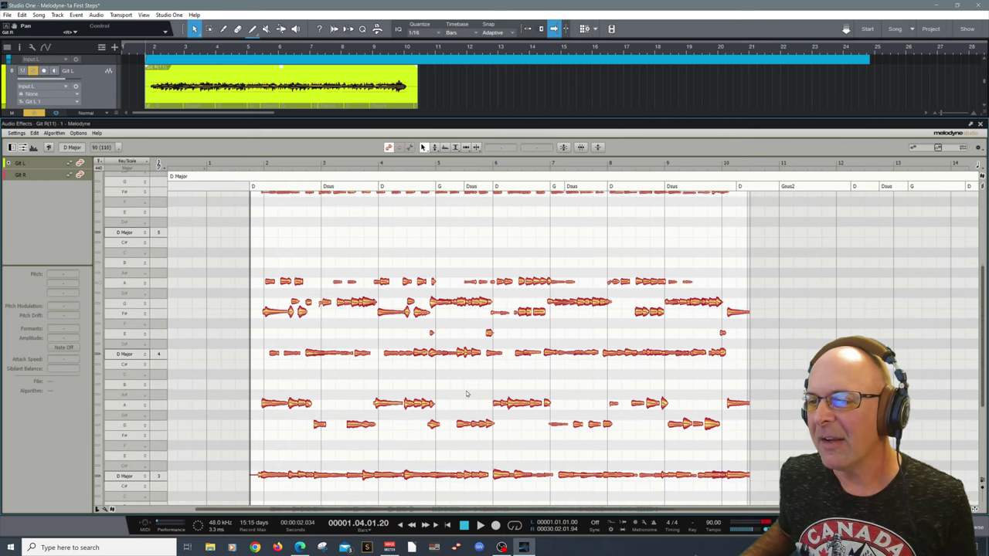
scroll(406, 265, "down", 2)
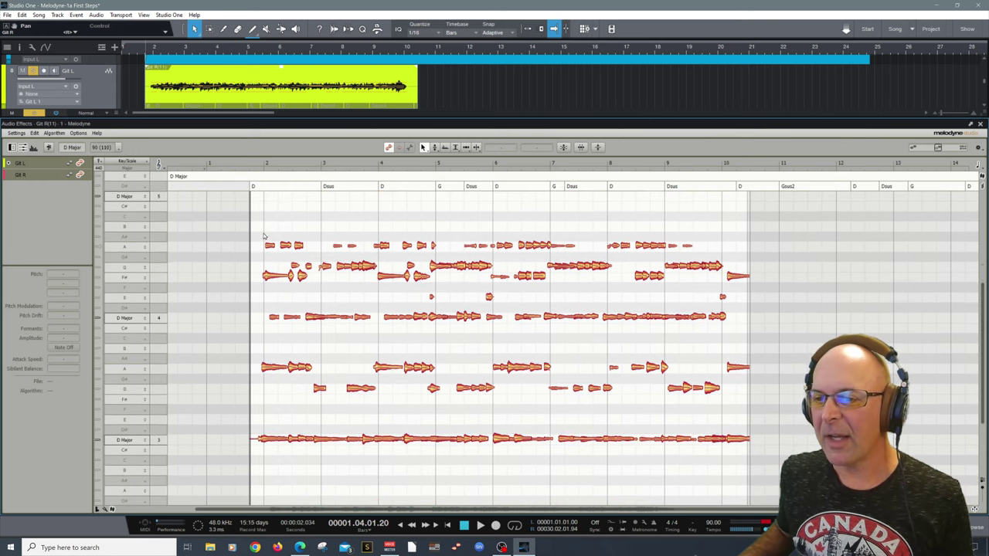
key("space")
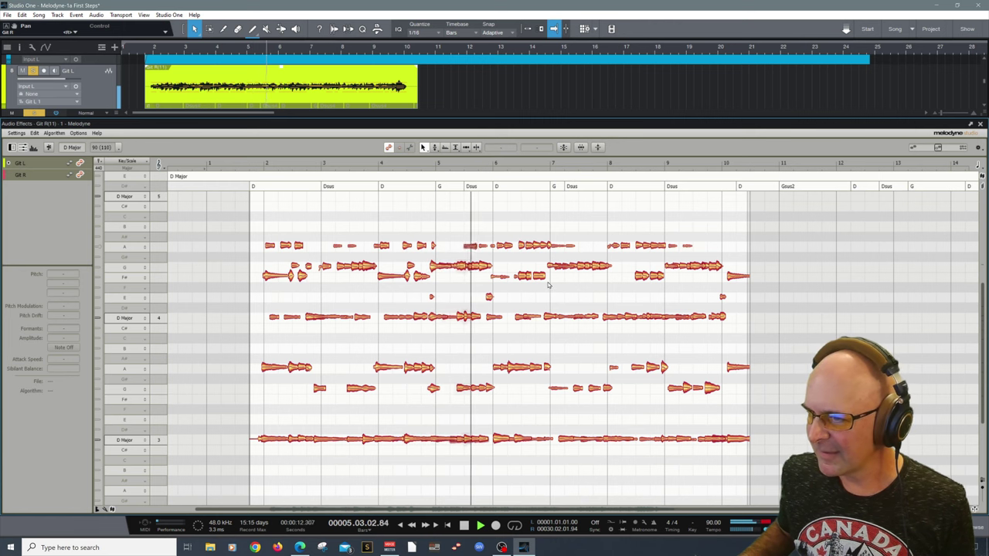
key("space")
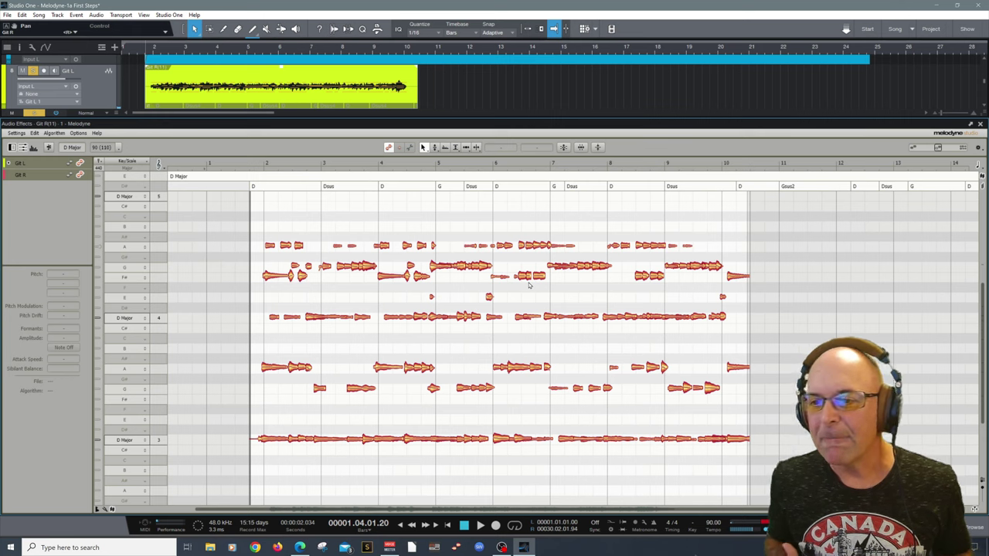
Display the Git L notes alone, switch to the Git R notes alone, and compare the two parts
left_click(80, 174)
left_click(80, 164)
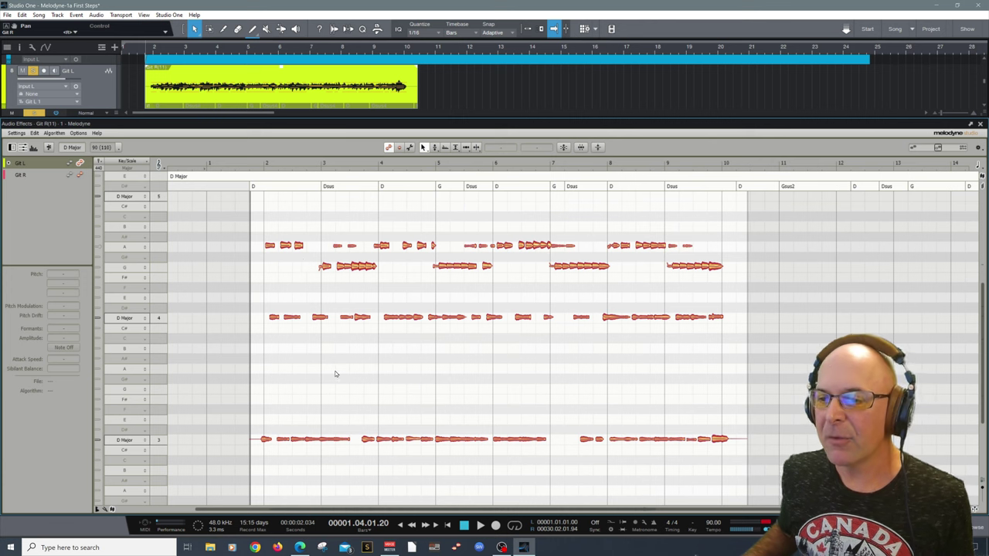
left_click(79, 175)
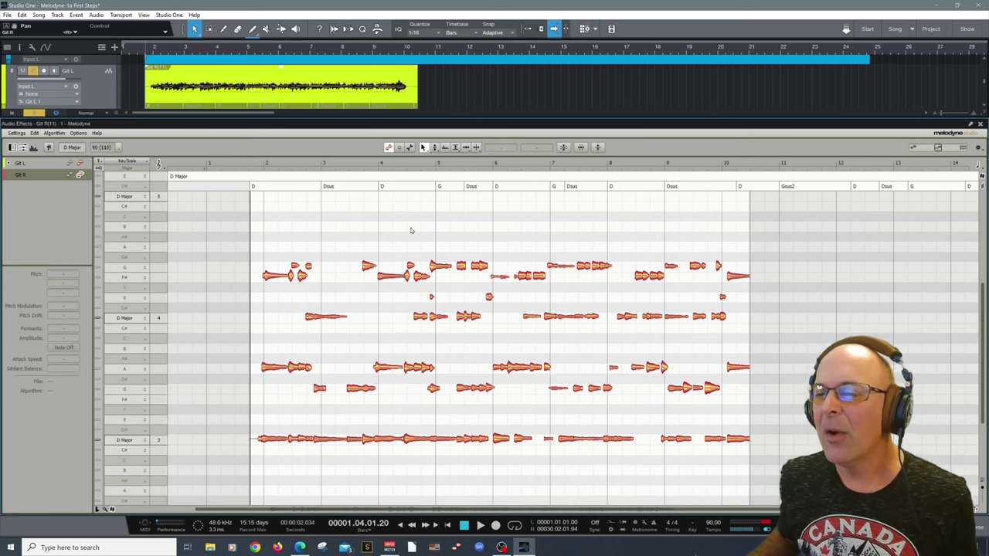
scroll(411, 230, "down", 1)
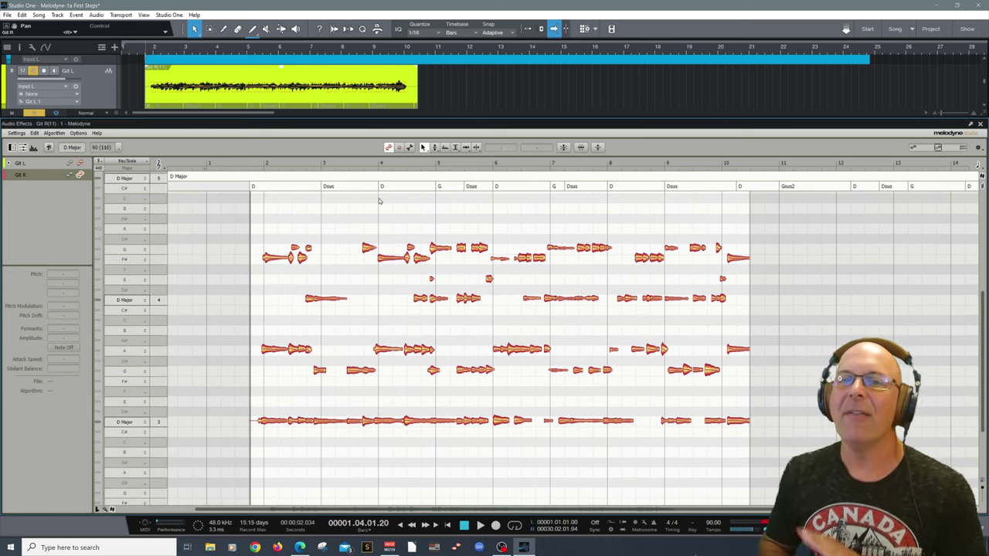
Check the pitch grid options, then hide the chord track in Melodyne and show it again
left_click(159, 165)
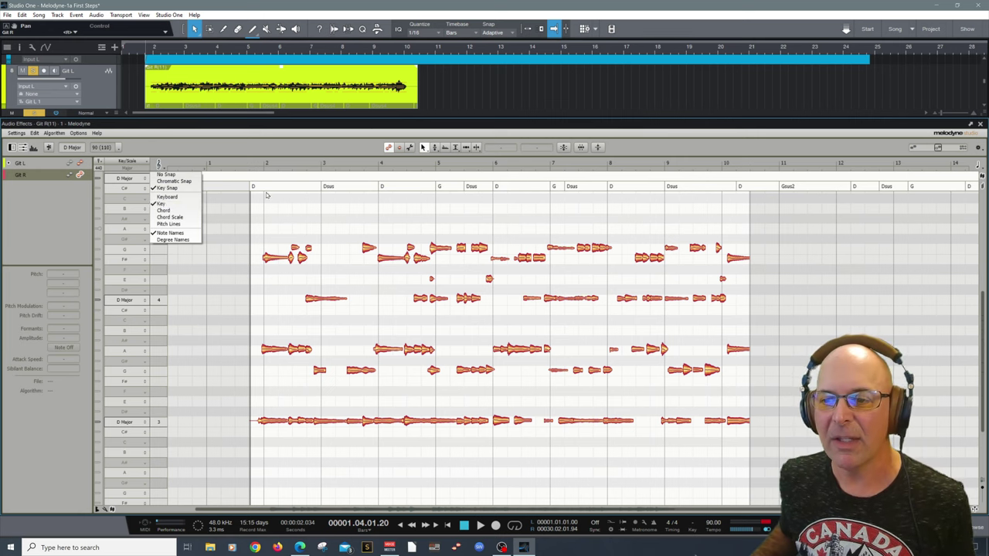
left_click(272, 141)
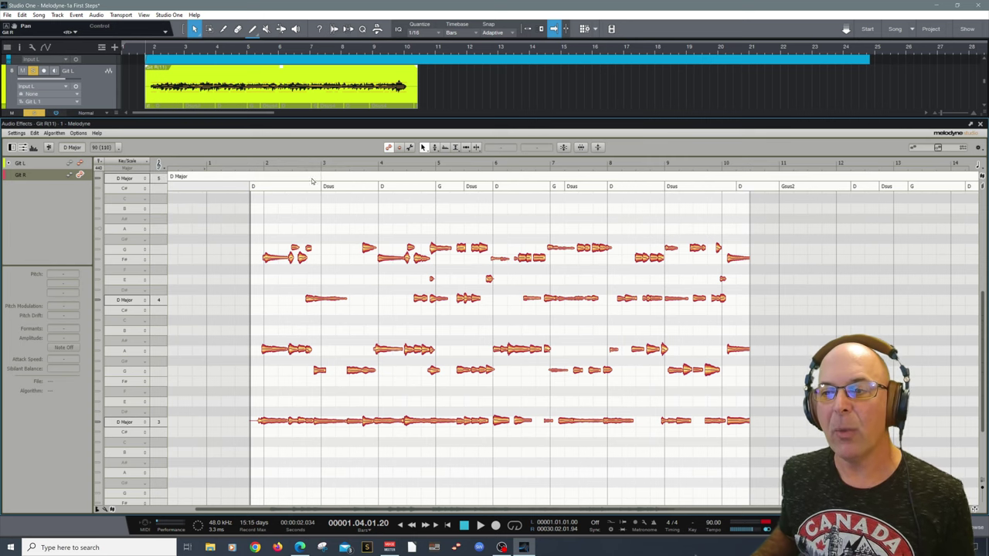
left_click(77, 132)
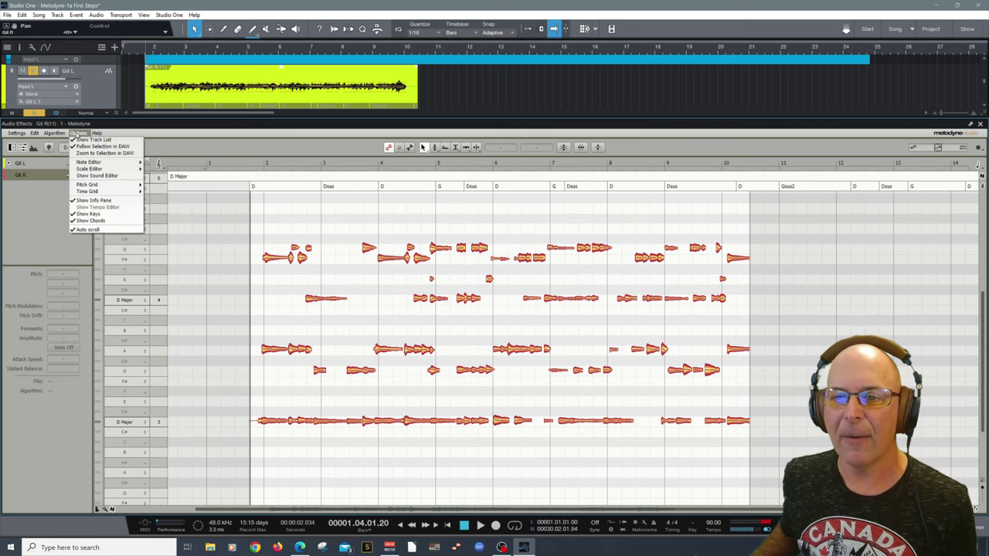
left_click(113, 223)
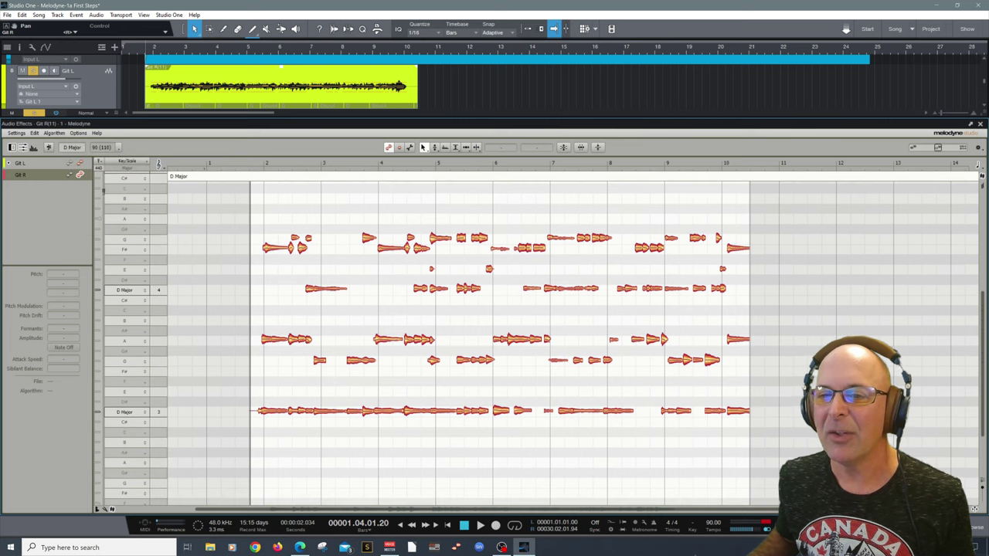
left_click(78, 133)
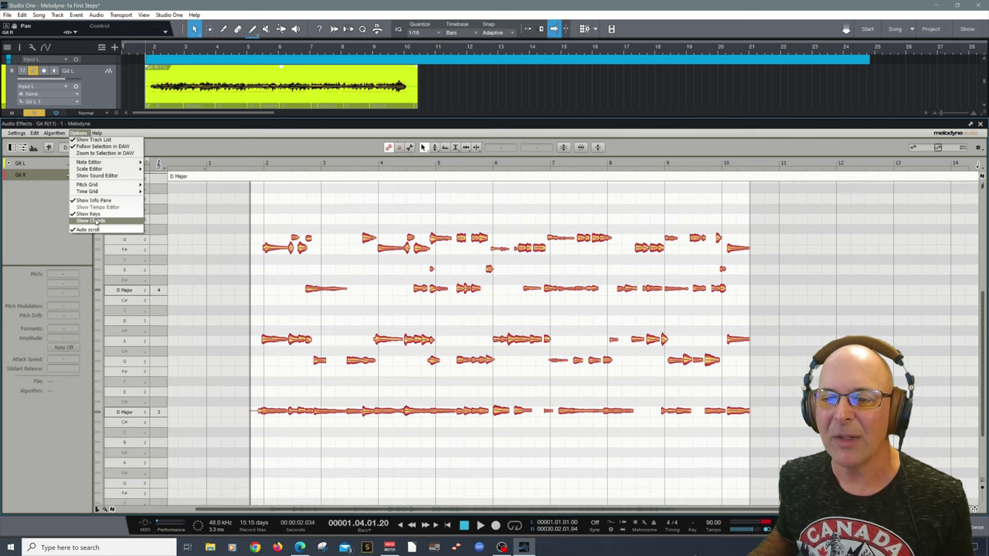
left_click(96, 222)
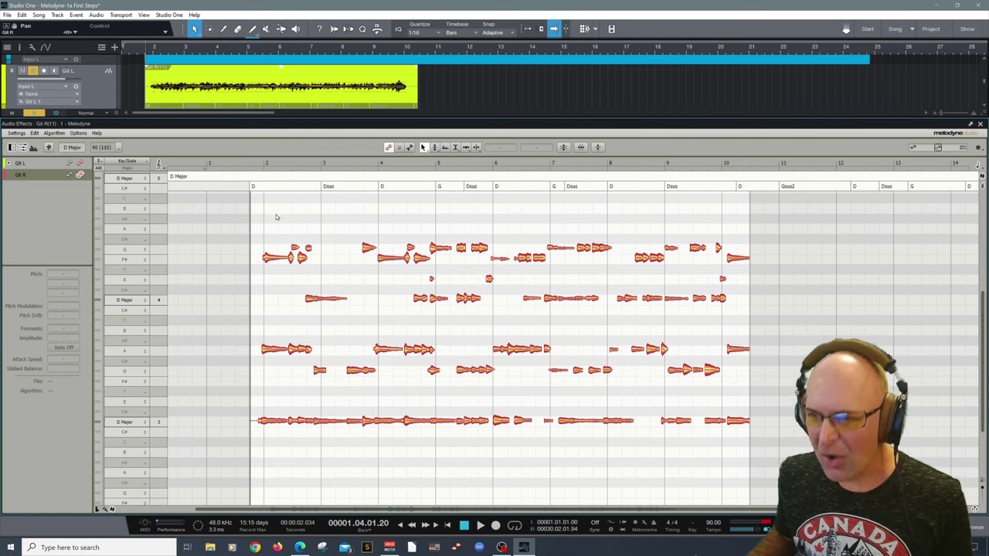
Select all the Git R notes and move them onto their exact pitches with the Pitch tool
left_click_drag(256, 202, 757, 476)
left_click(692, 466)
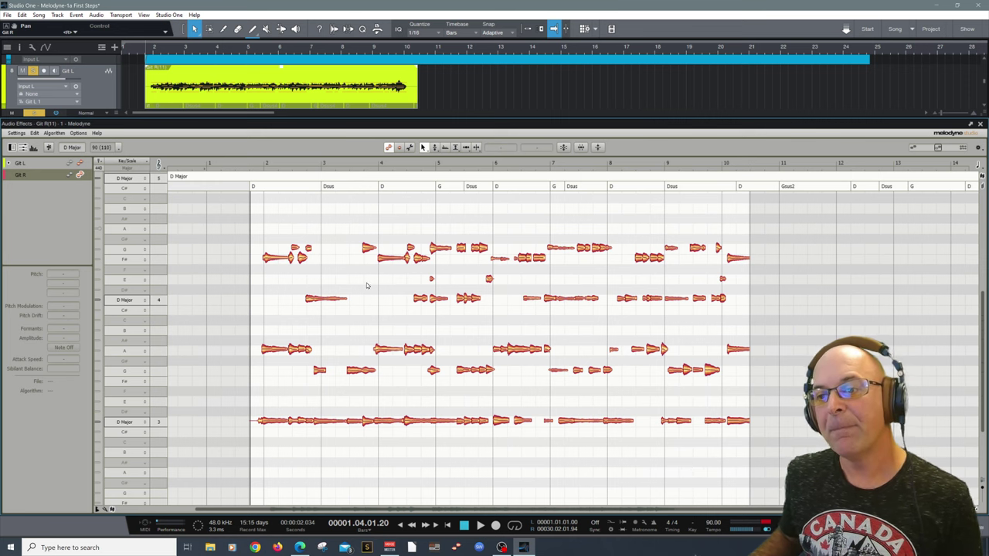
left_click_drag(257, 198, 746, 457)
right_click(404, 212)
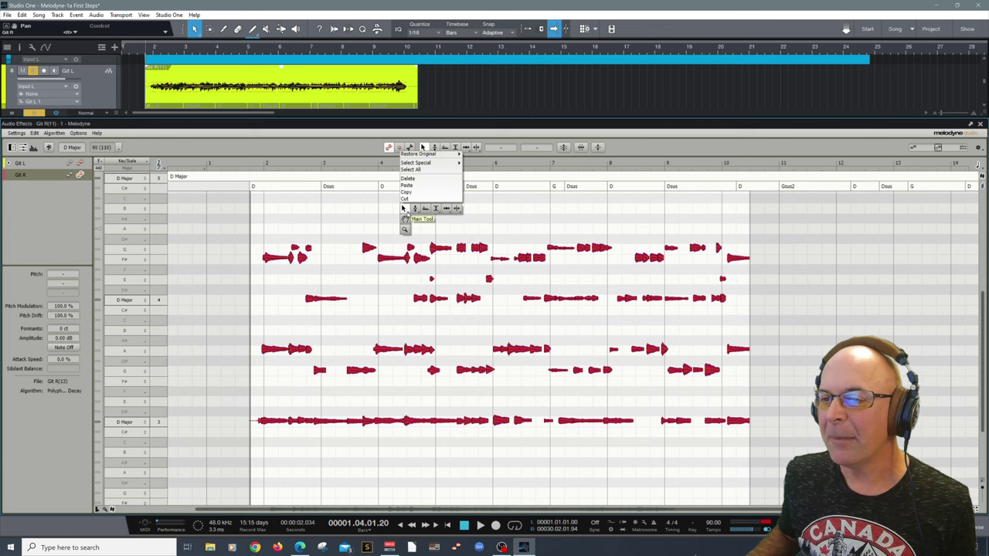
left_click(415, 210)
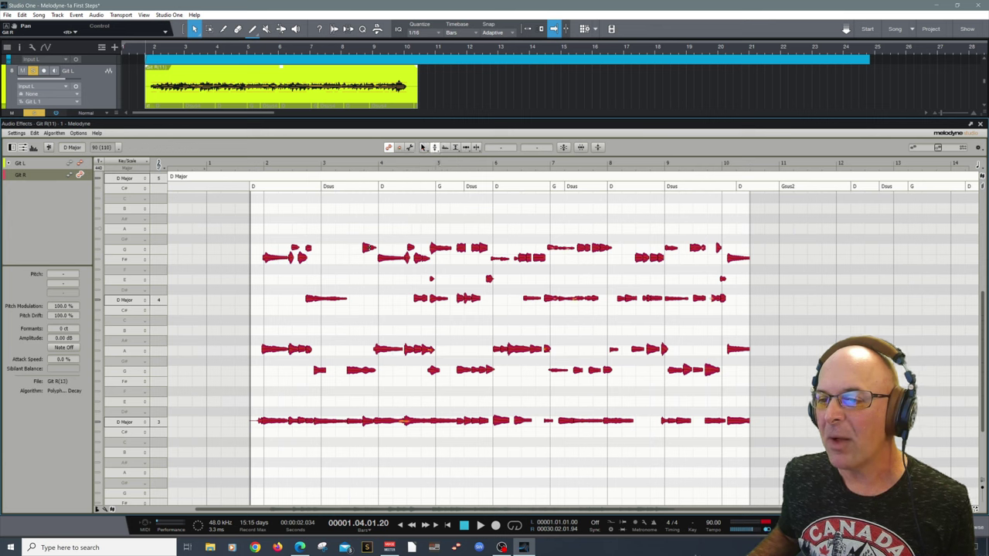
left_click_drag(405, 421, 405, 422)
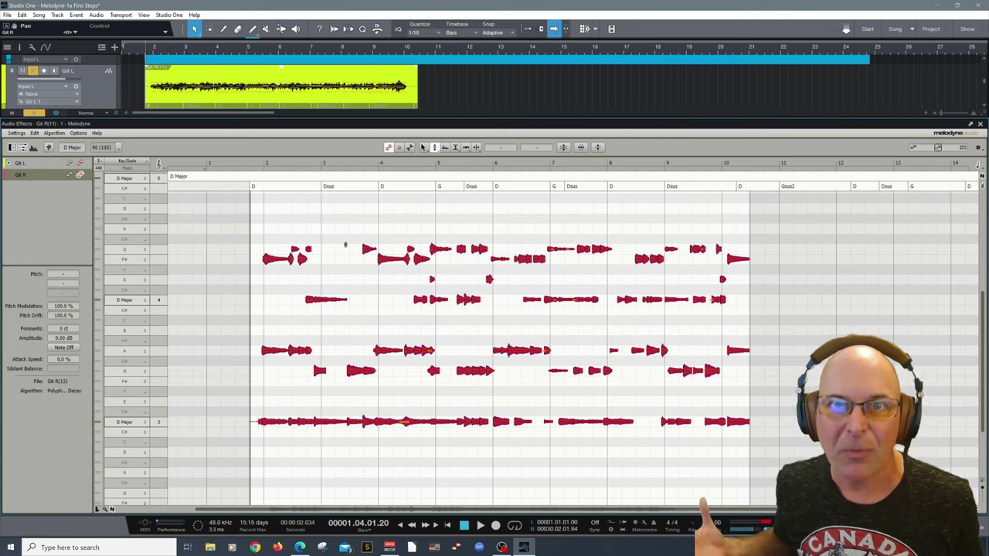
Play the pitch-corrected Git R part while turning the Git L solo off and back on to compare
left_click(255, 162)
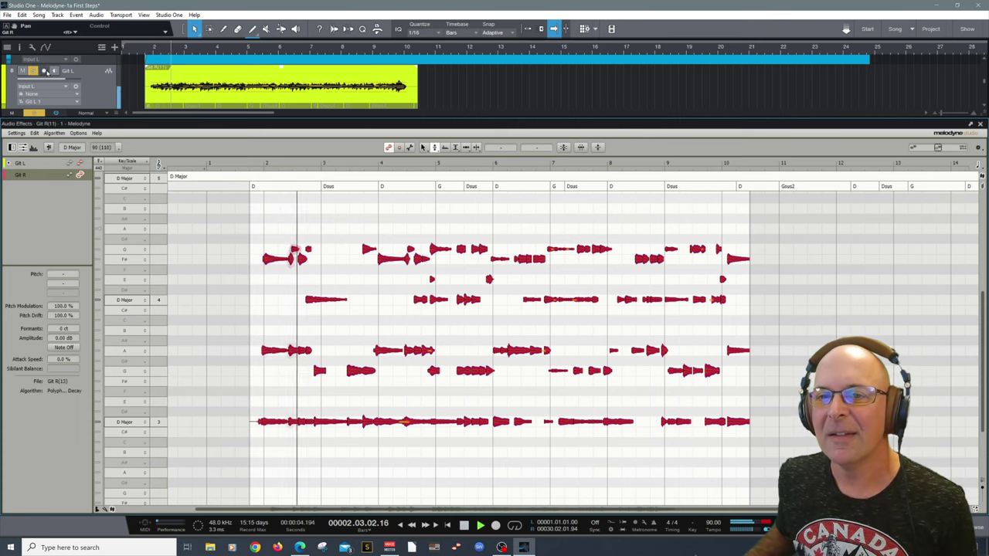
left_click(32, 71)
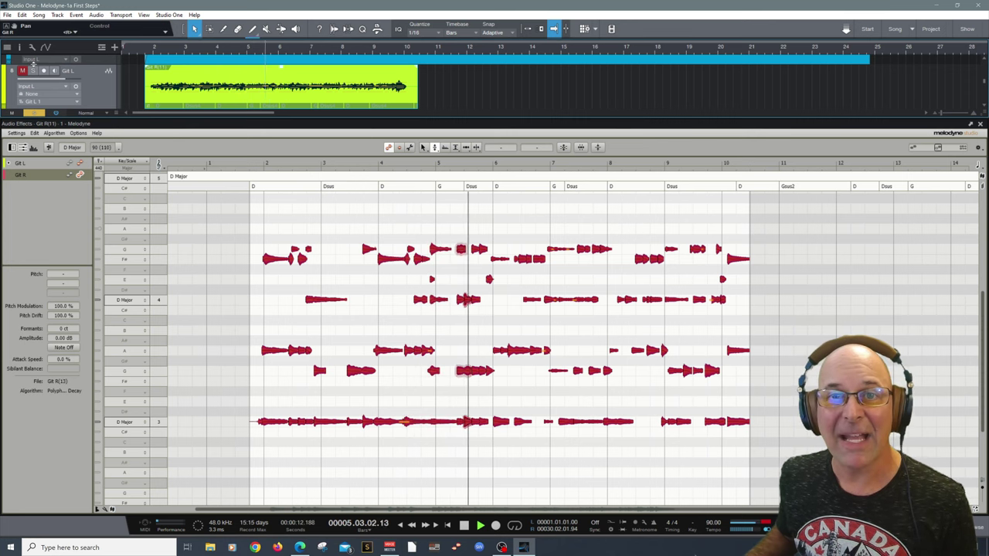
left_click(32, 70)
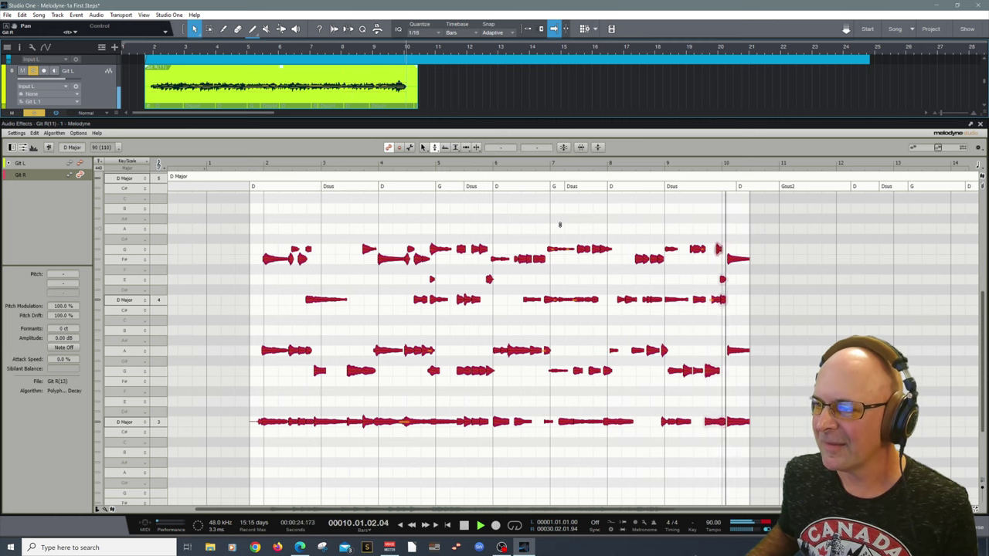
key("ctrl+a")
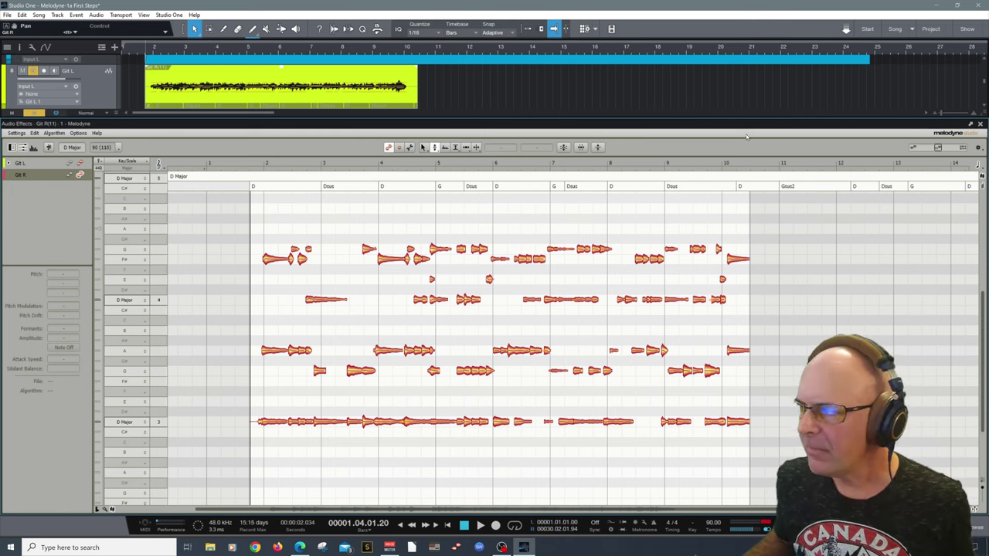
Close the Melodyne editor and turn off solo on the Git R and Git L tracks
left_click(979, 124)
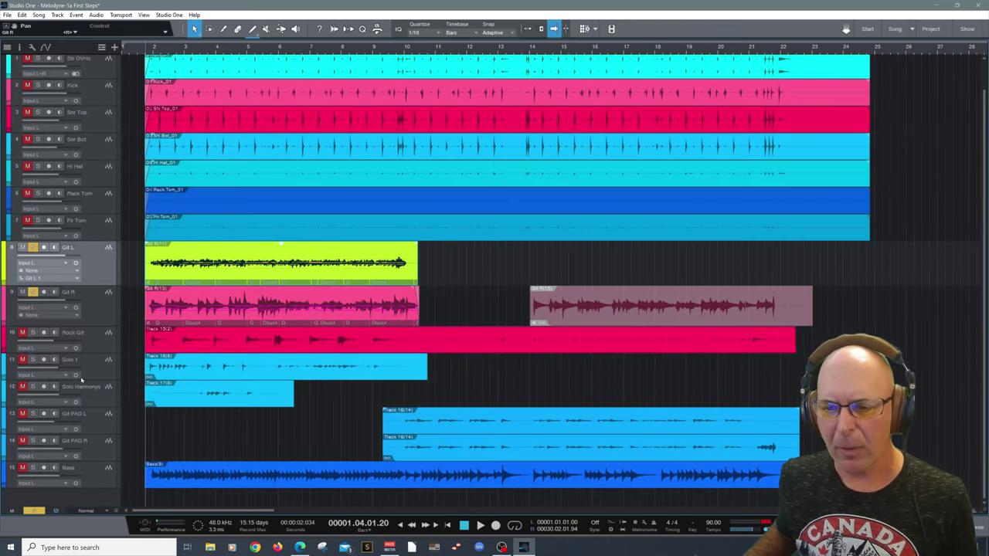
left_click(32, 292)
left_click(34, 248)
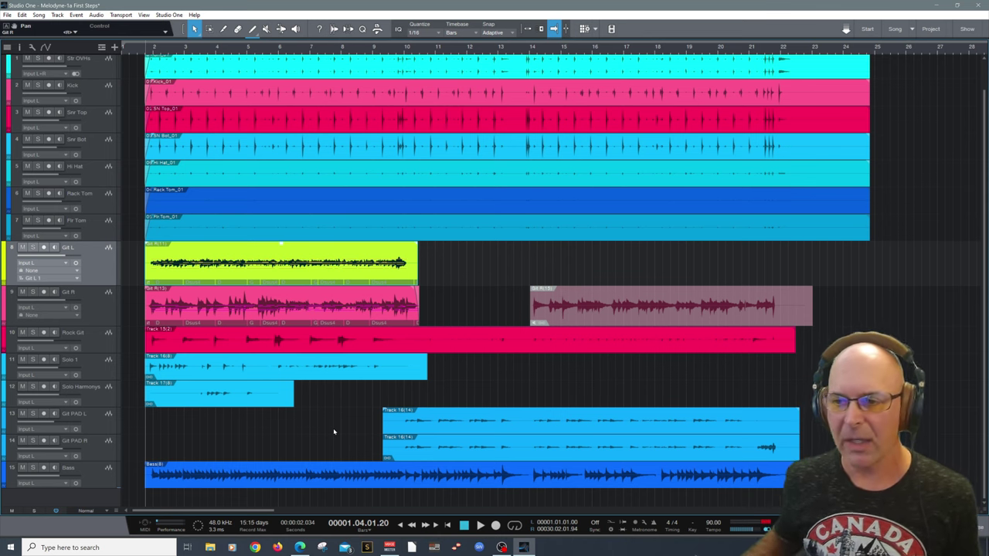
Open the Solo 1 event in Melodyne, start playback and solo its track
left_click(305, 377)
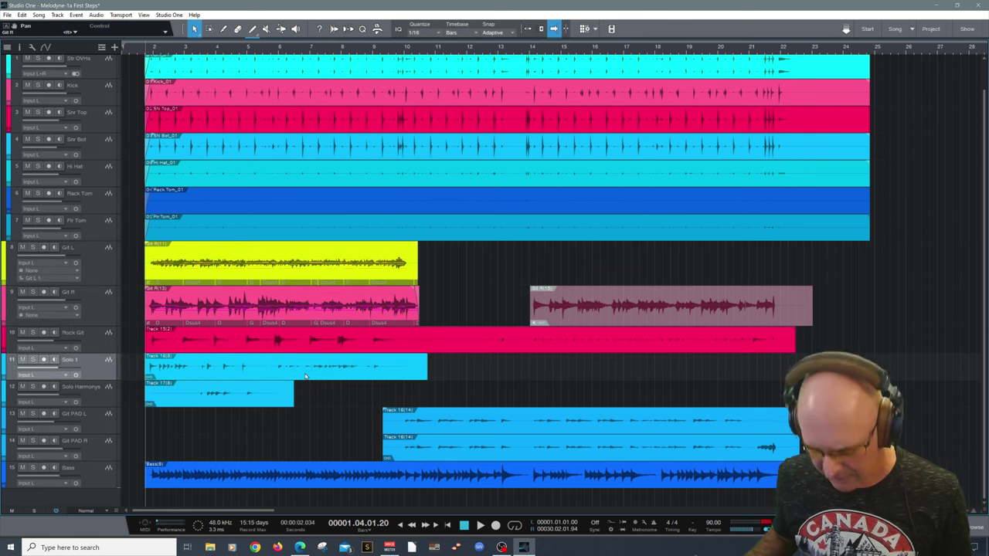
double_click(308, 369)
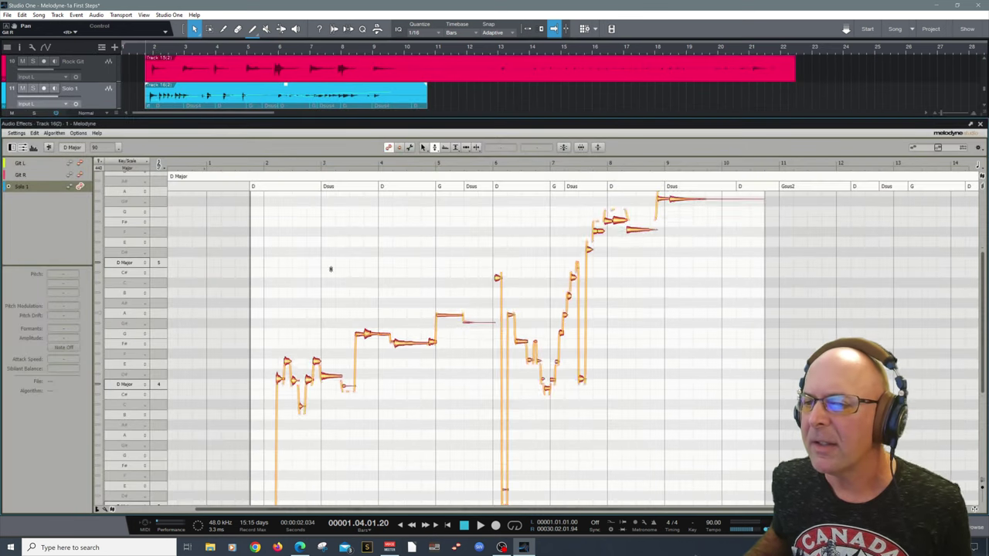
key("space")
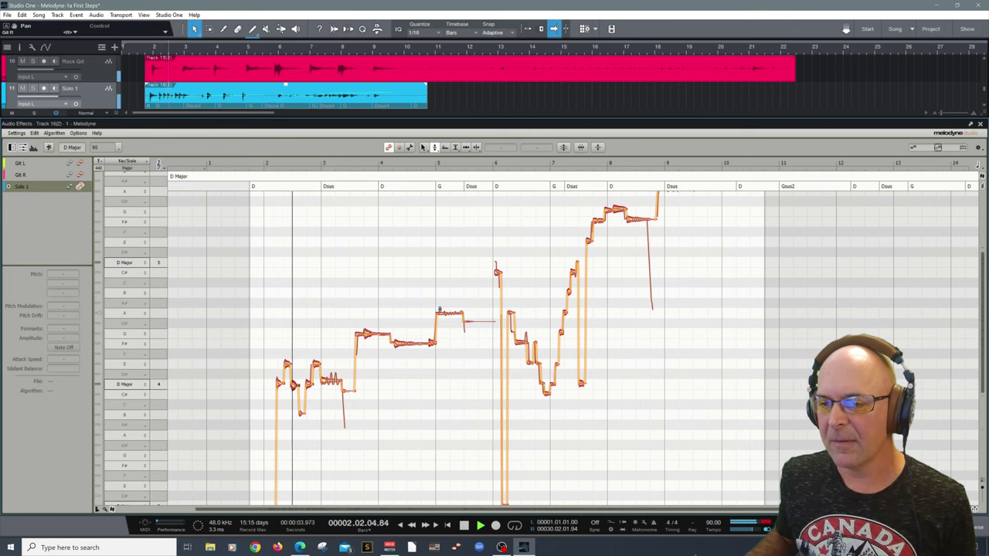
left_click(34, 88)
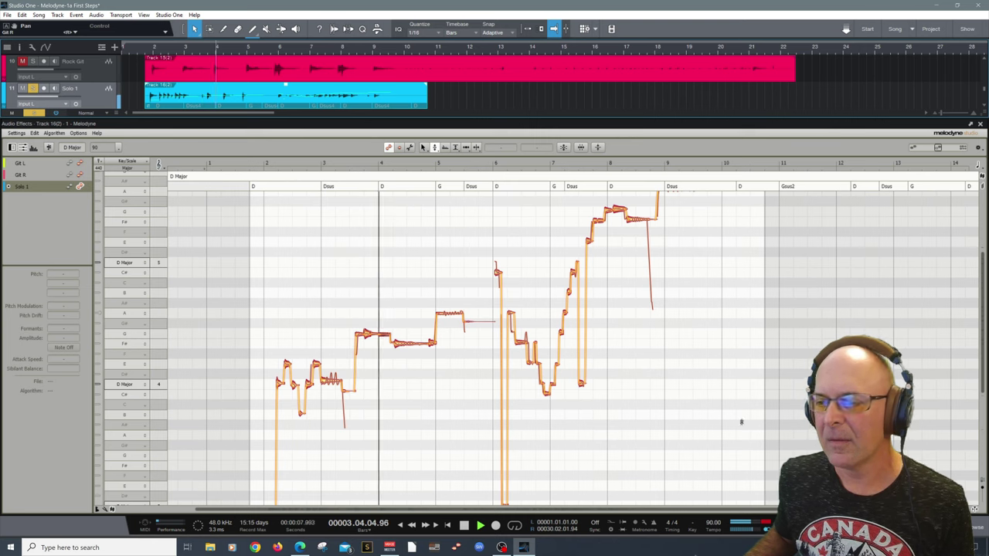
In the mixer, raise the Solo 1 volume to +0.1 dB and lower Git L to -4.3 dB and Git R to -4.5 dB
key("F3")
left_click_drag(626, 381, 628, 367)
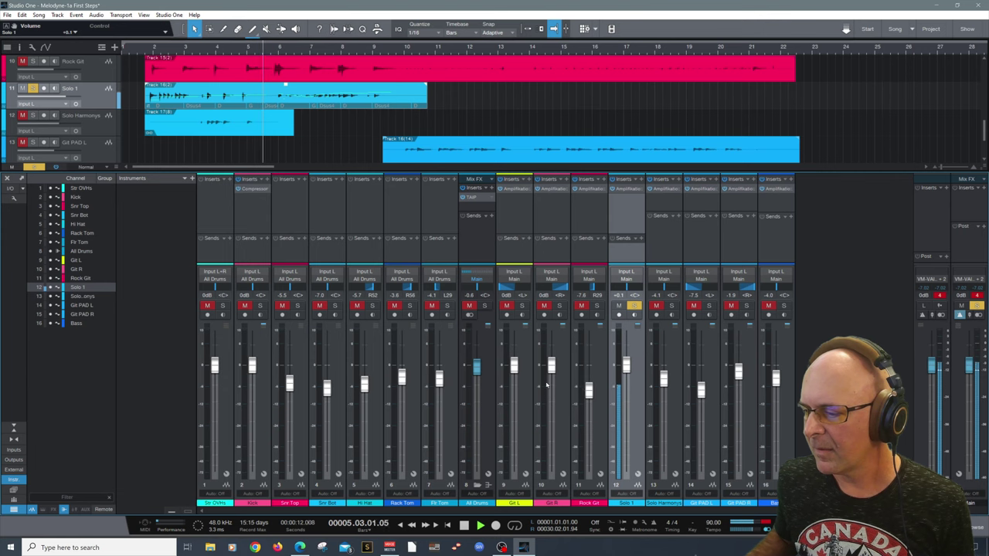
left_click_drag(514, 365, 552, 384)
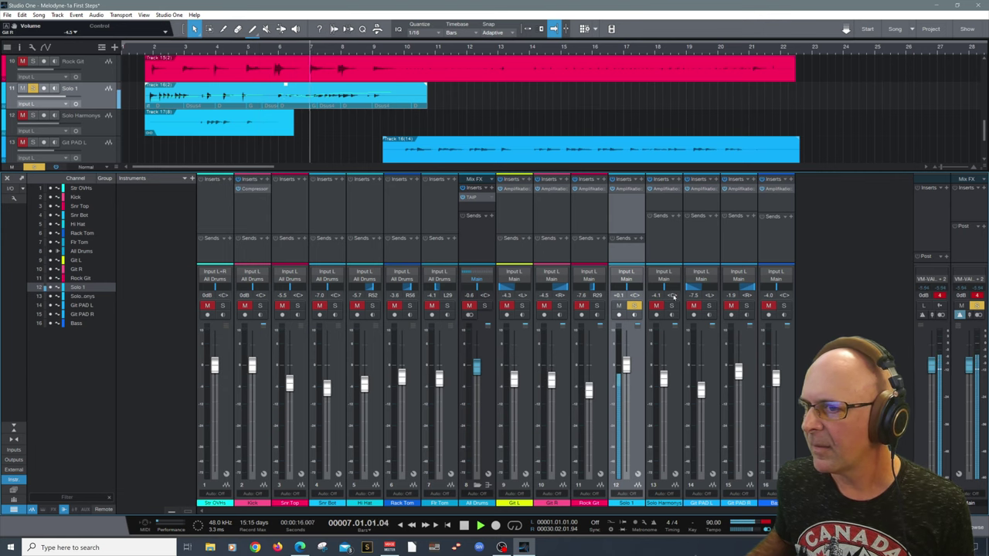
Return to Solo 1 in Melodyne, stop playback and examine its detected notes from lowest to highest
double_click(264, 102)
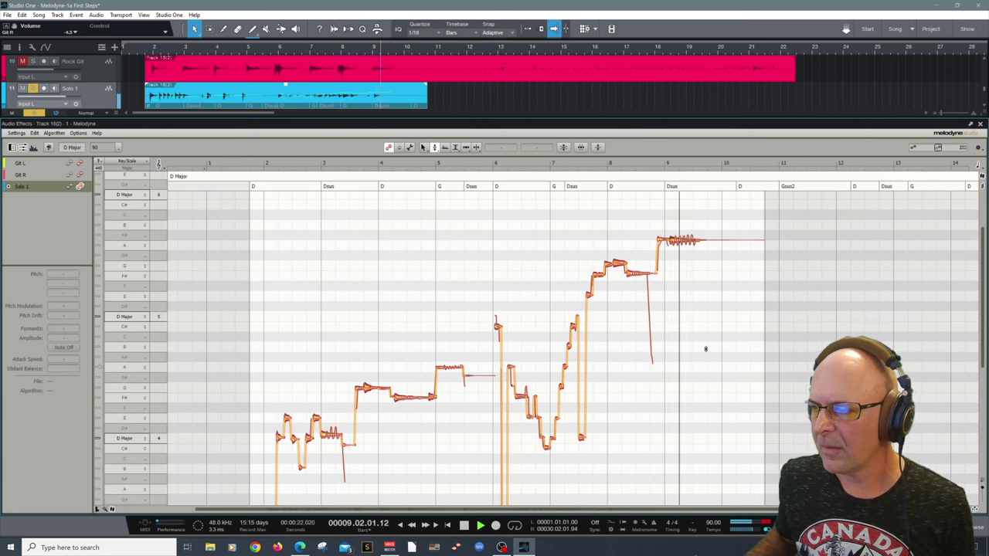
key("space")
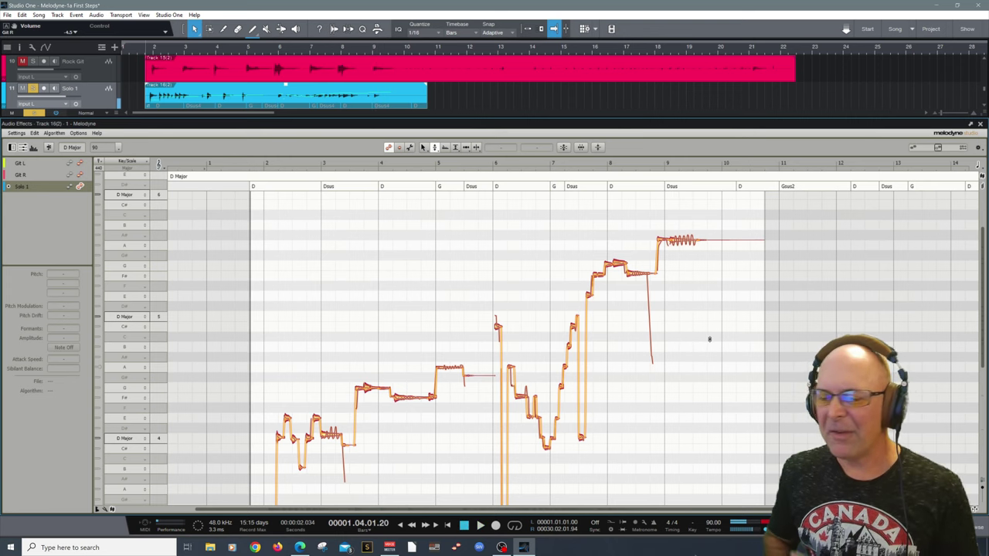
scroll(462, 326, "down", 5)
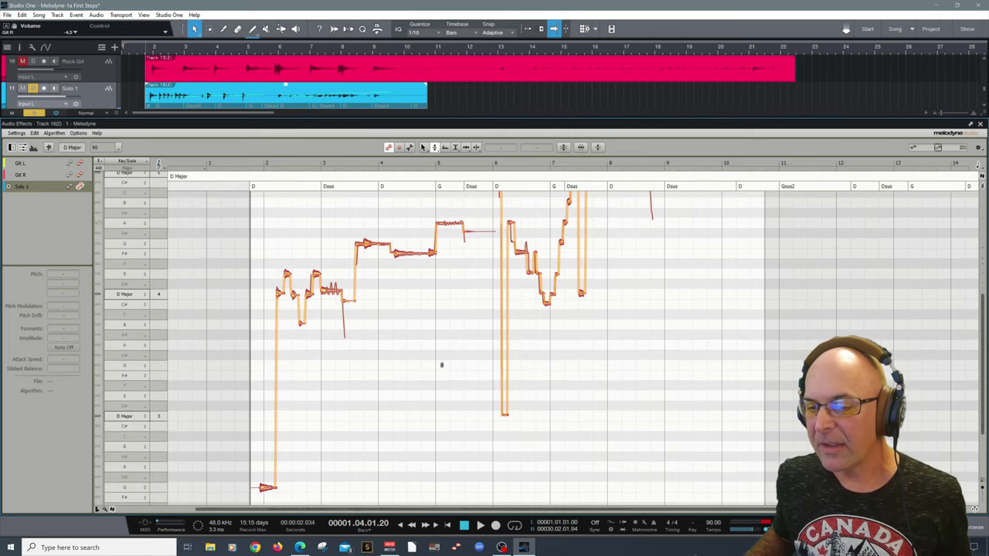
scroll(442, 365, "up", 4)
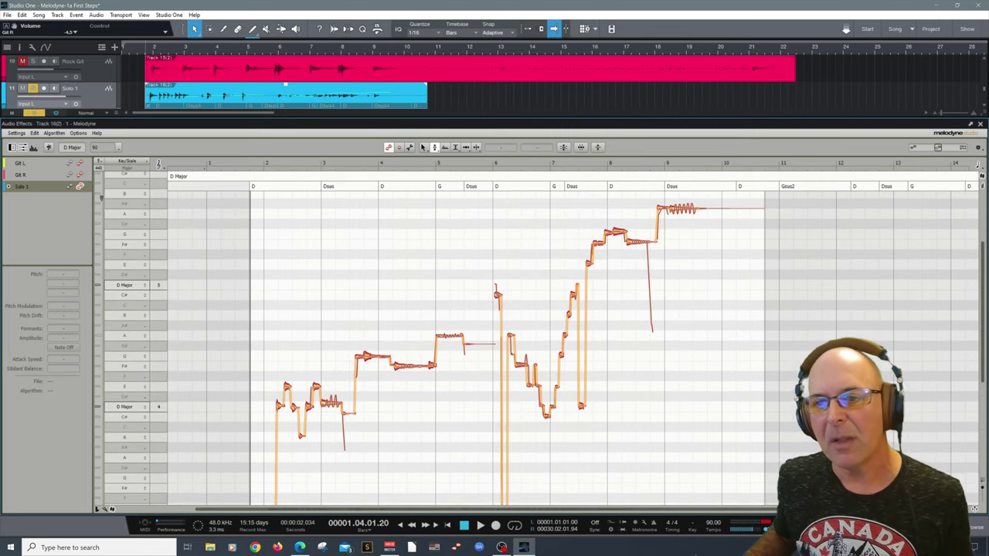
Check the detection algorithm of Solo 1 and zoom in on its highest notes around bars 8 to 10
left_click(59, 134)
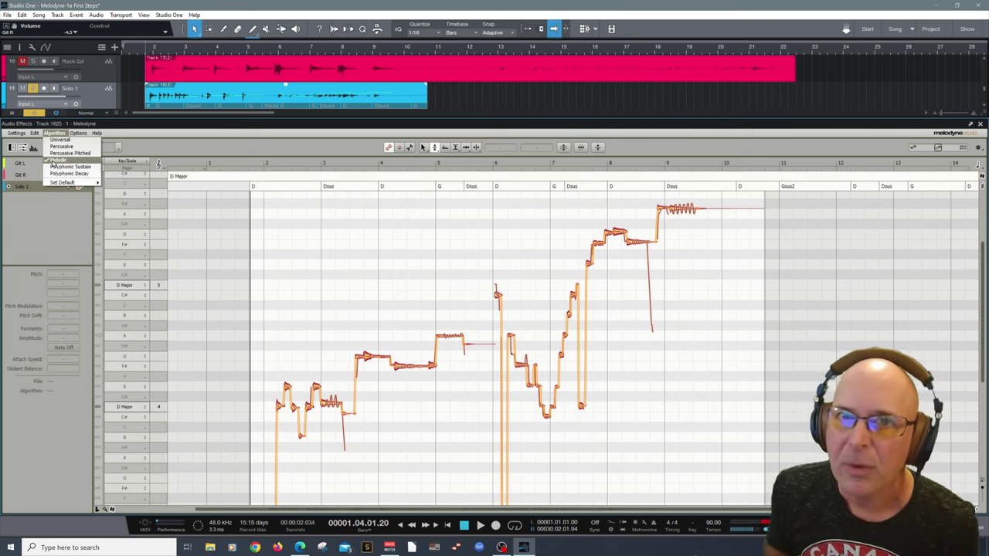
left_click(695, 253)
scroll(698, 252, "up", 3)
right_click(671, 247)
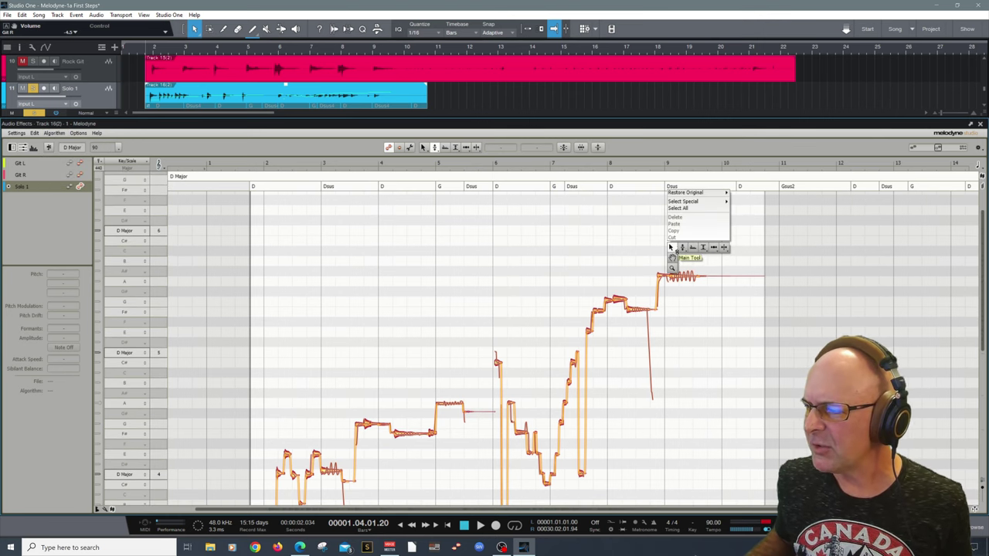
left_click(671, 248)
left_click_drag(670, 282, 740, 369)
right_click(679, 263)
left_click(676, 278)
left_click_drag(680, 283, 775, 378)
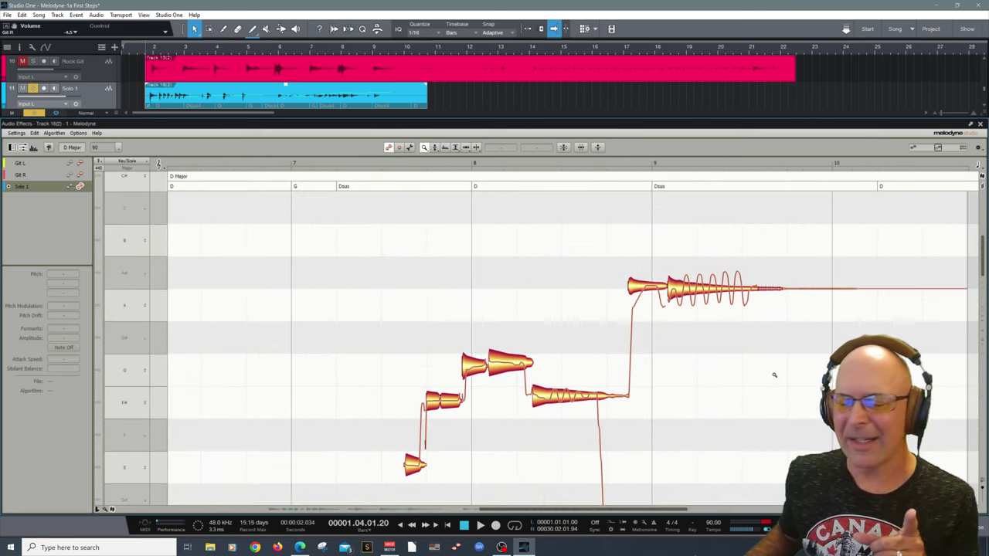
right_click(776, 378)
left_click(774, 354)
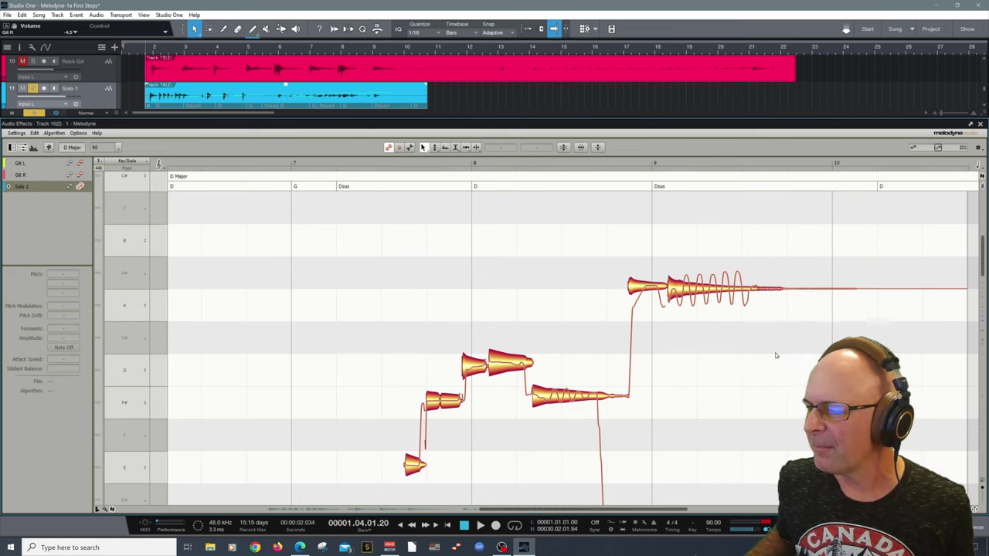
Select the high Solo 1 note at bar 9 and play the phrase from the middle of bar 7
left_click(648, 285)
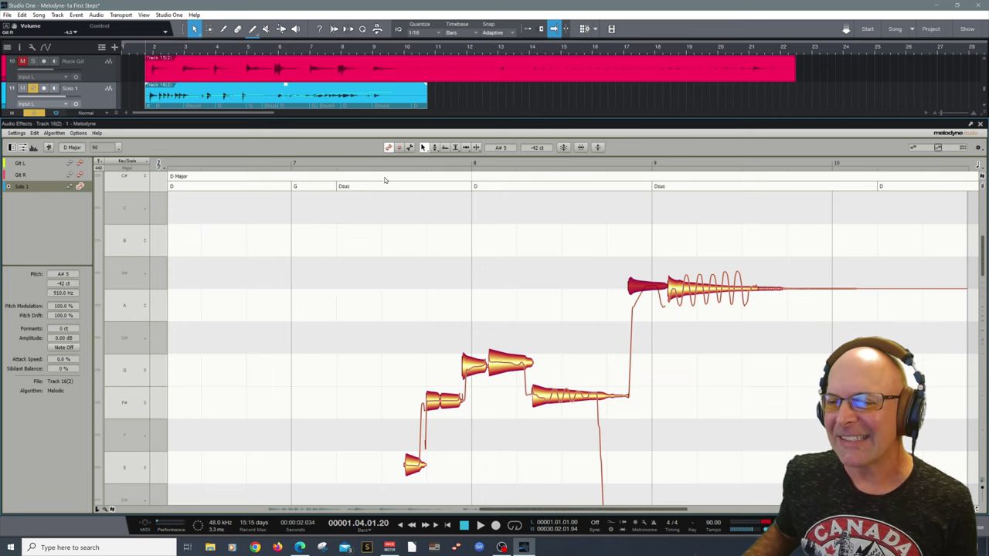
left_click(364, 163)
key("space")
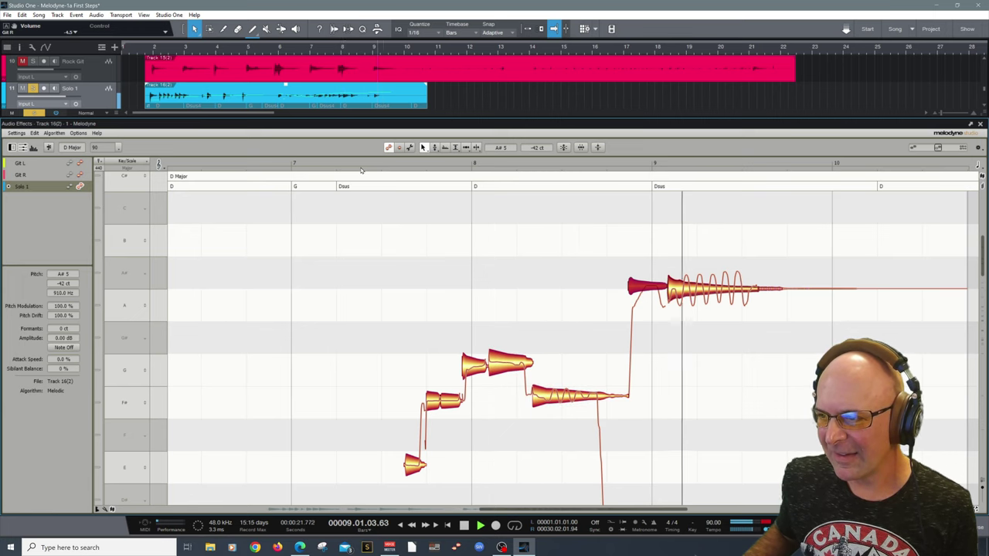
key("space")
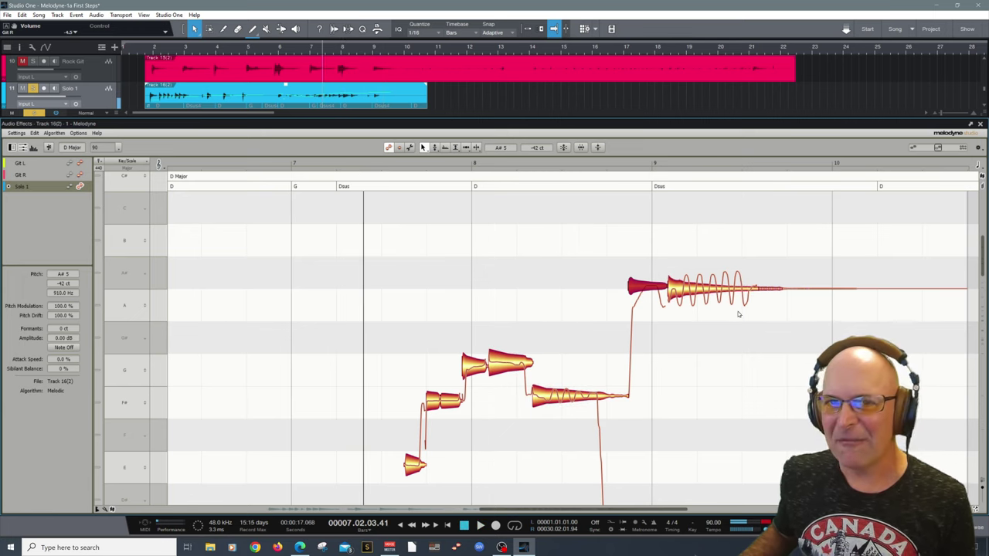
Use the Pitch tool to raise the high Solo 1 note at bar 9 to B 5, fine-tuned to -9 ct
right_click(694, 328)
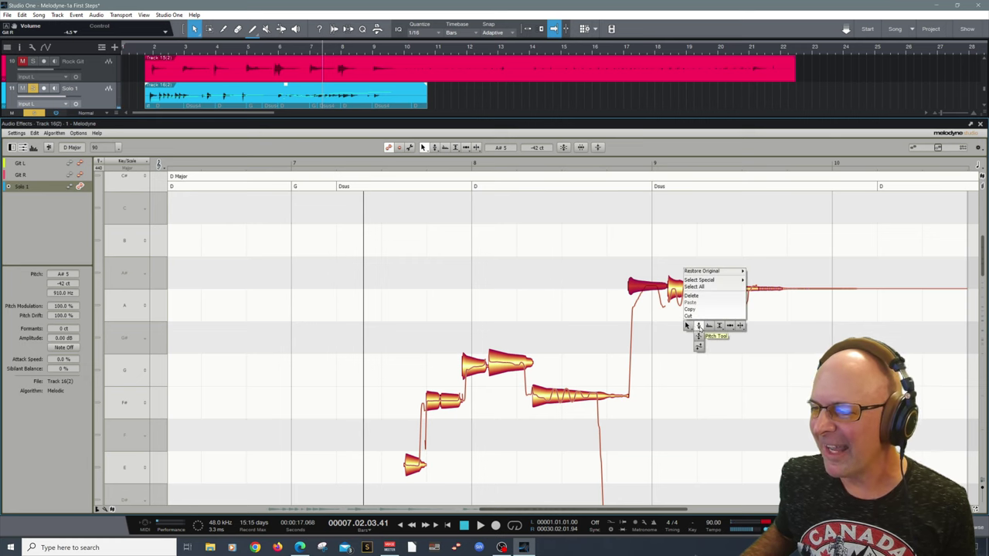
left_click(699, 325)
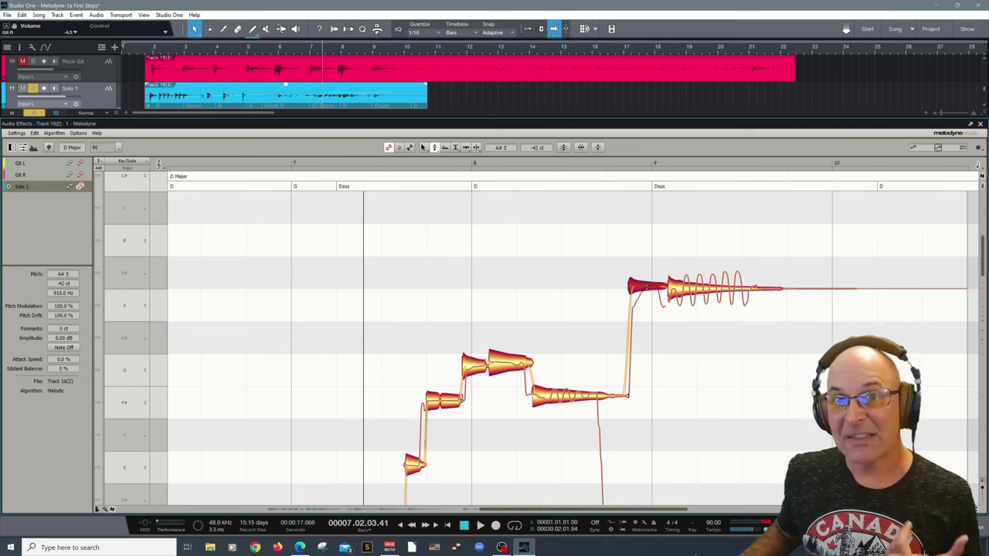
left_click_drag(646, 288, 654, 253)
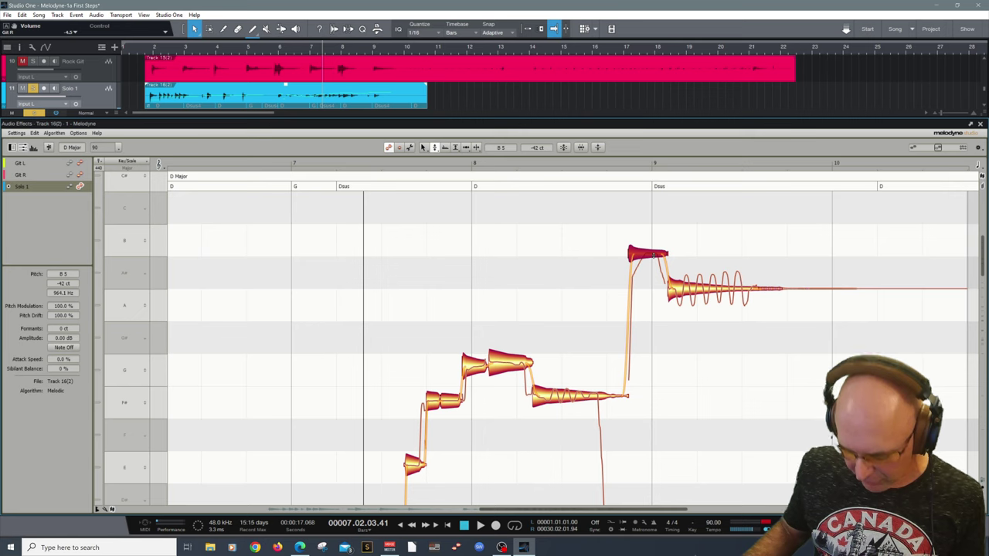
left_click_drag(654, 255, 656, 244)
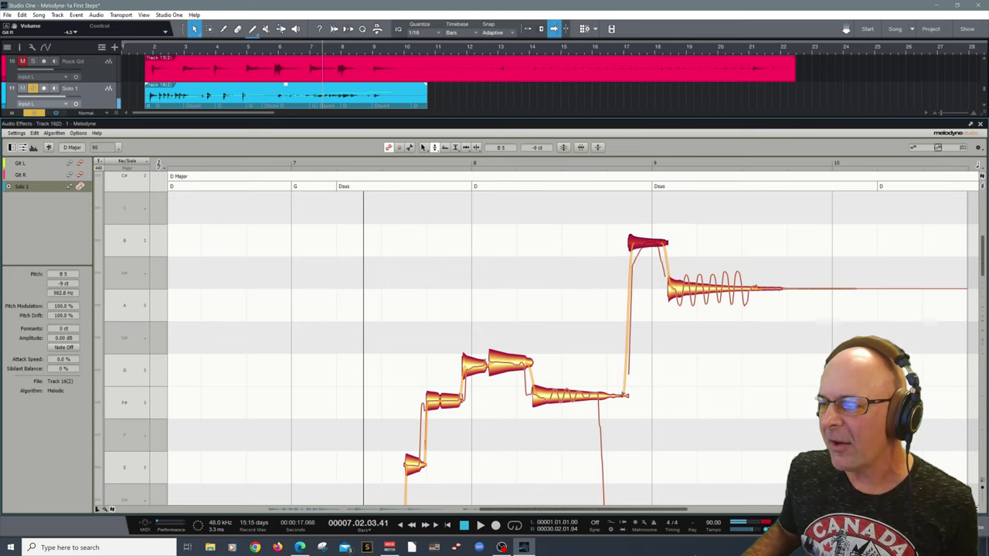
Play back the edited Solo 1 phrase, then replay it from just before bar 7 and clear the note selection
left_click(621, 396)
left_click(347, 175)
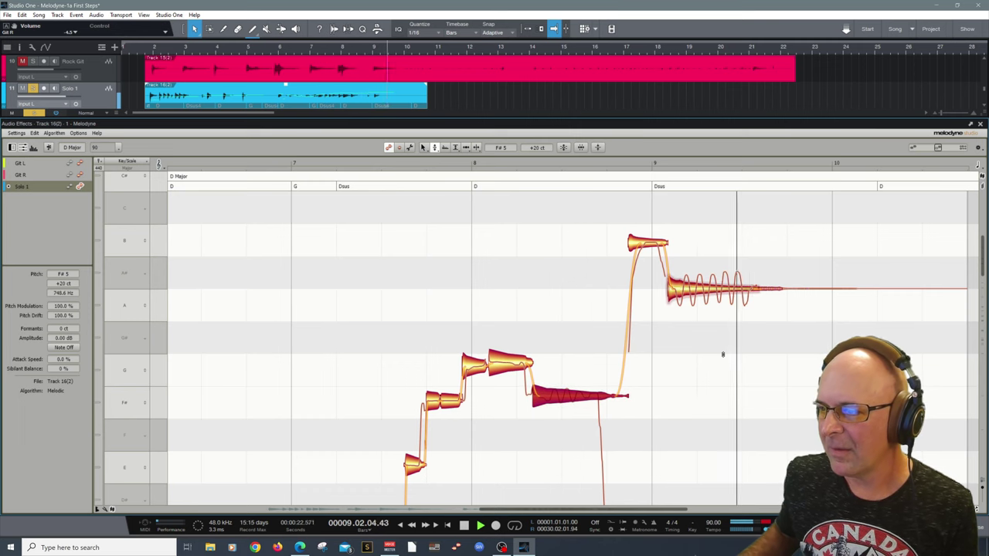
key("space")
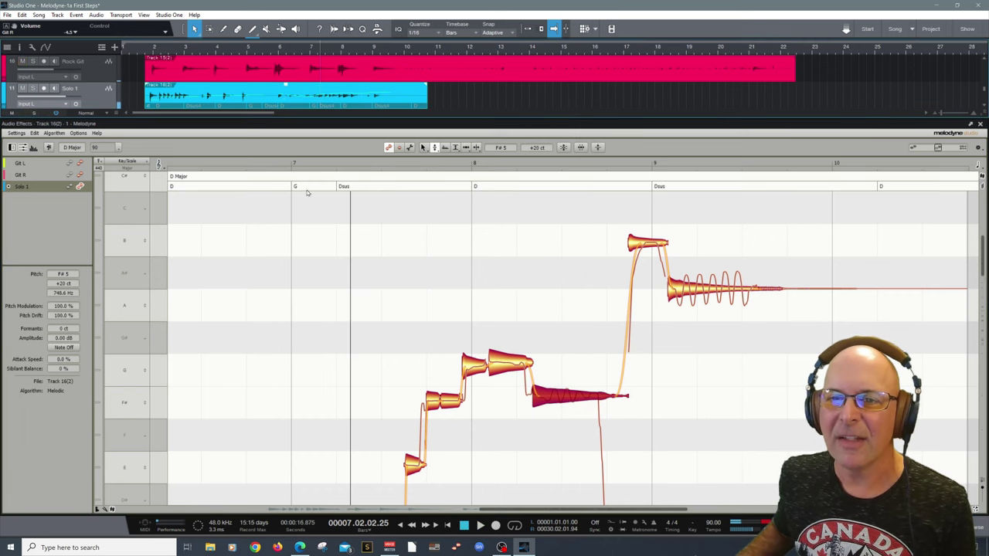
left_click(264, 161)
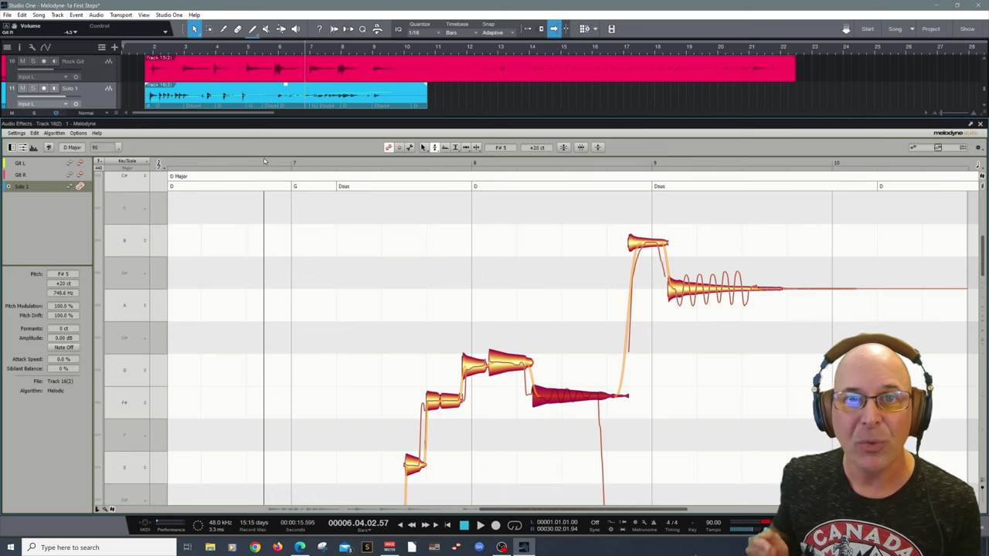
key("space")
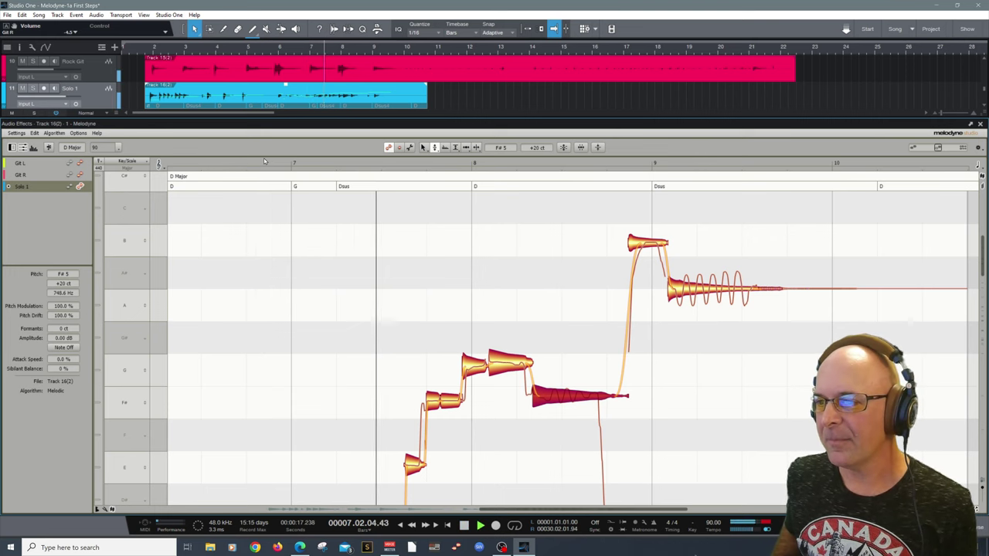
left_click(309, 223)
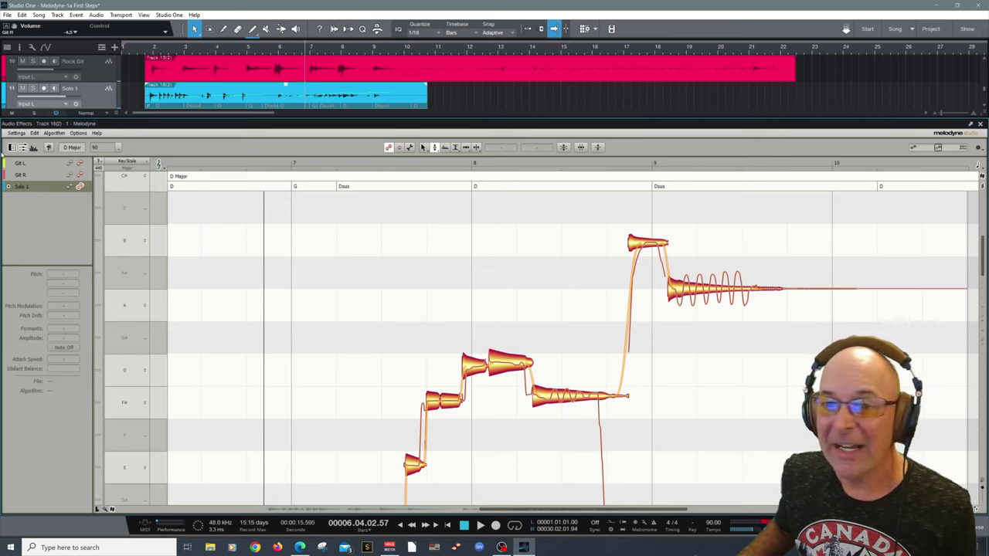
Switch note editing to the Git L track and view all its notes across the song
left_click(78, 164)
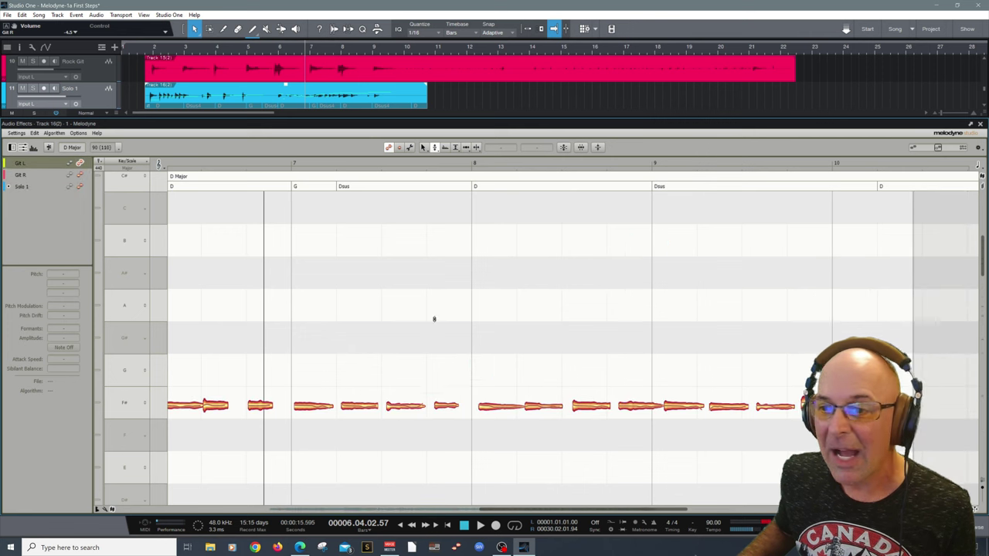
right_click(433, 318)
left_click(421, 337)
left_click_drag(420, 340, 510, 224)
right_click(292, 259)
left_click(291, 261)
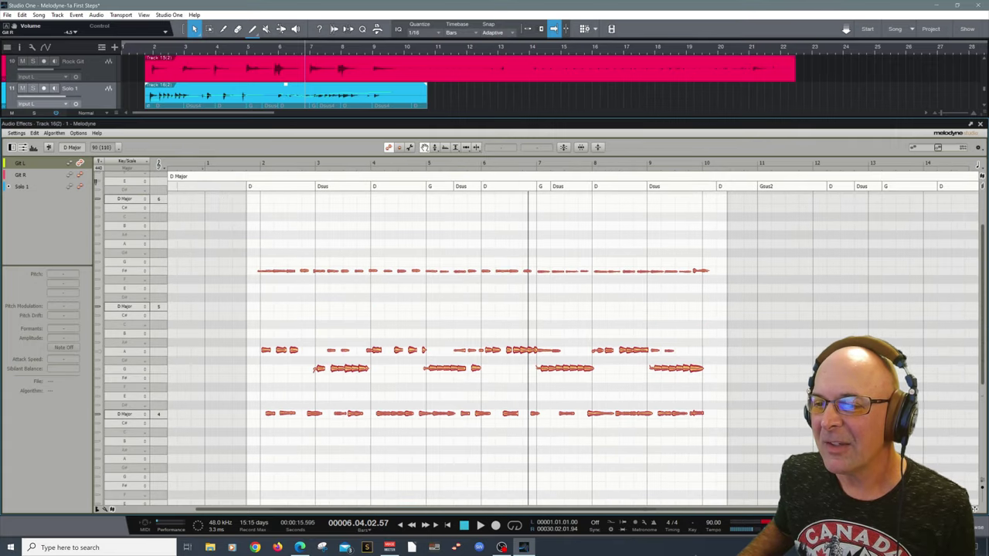
View the Git R and Solo 1 notes individually, then show Git L, Git R and Solo 1 together for editing
left_click(79, 176)
left_click(80, 187)
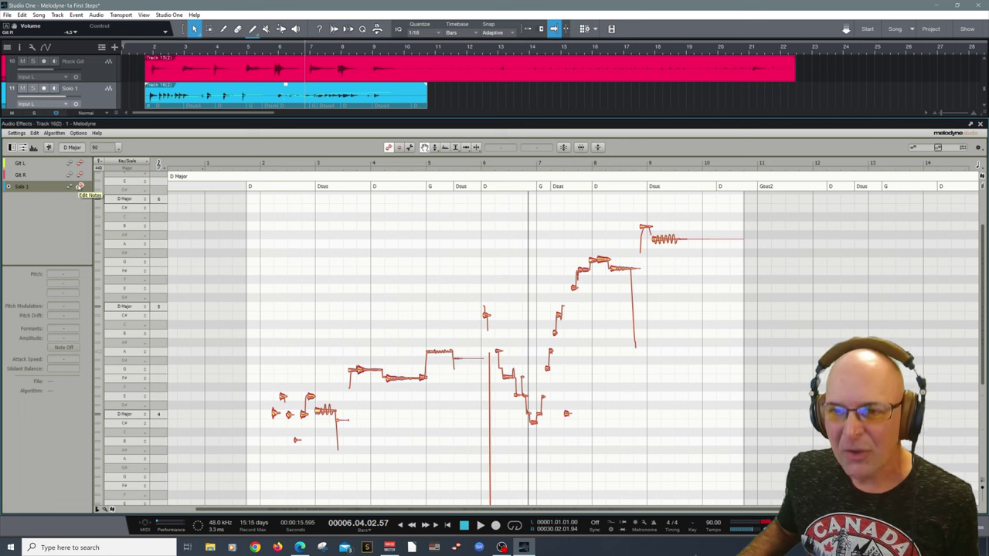
left_click(80, 175, "ctrl")
left_click(79, 164, "ctrl")
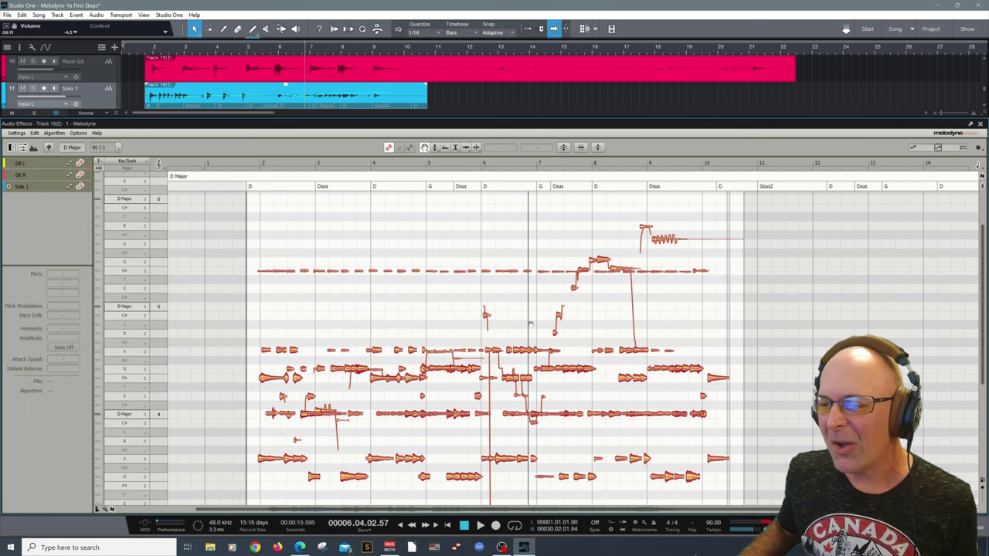
left_click(58, 218)
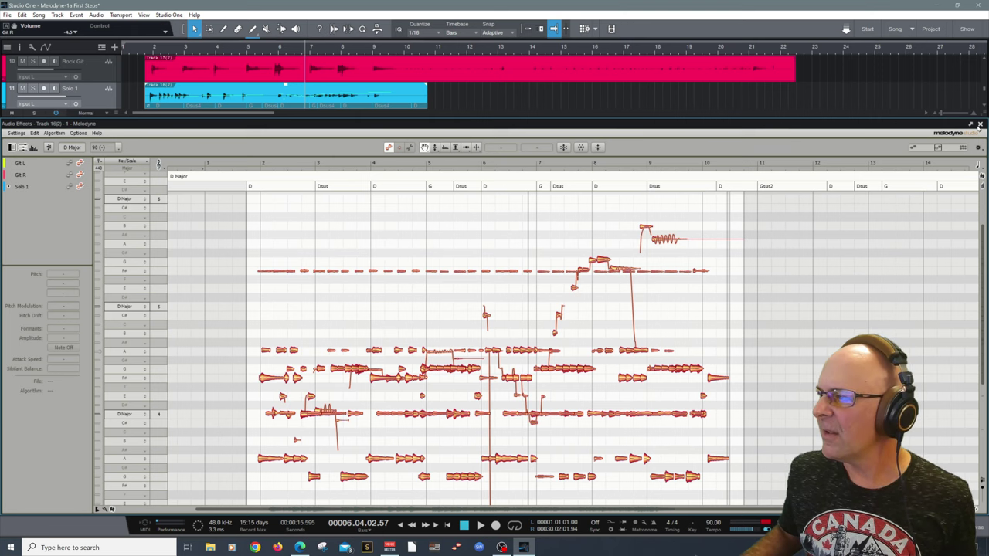
Close the Melodyne editor and open the Solo Harmonys event in Melodyne
left_click(980, 124)
left_click(251, 398)
right_click(251, 398)
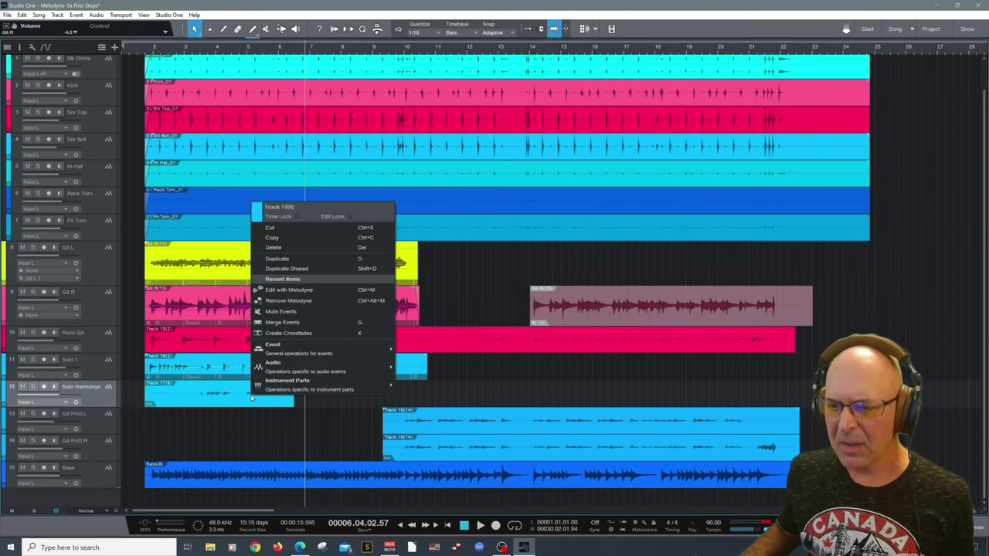
left_click(295, 291)
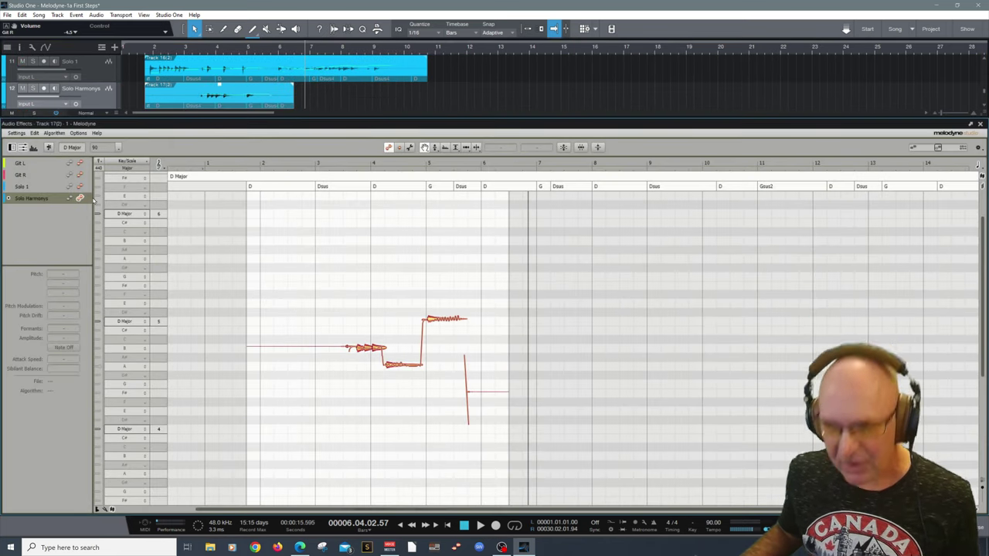
Show Solo 1 for editing alongside Solo Harmonys and zoom in on their overlapping phrases between bars 3 and 6
left_click(81, 186)
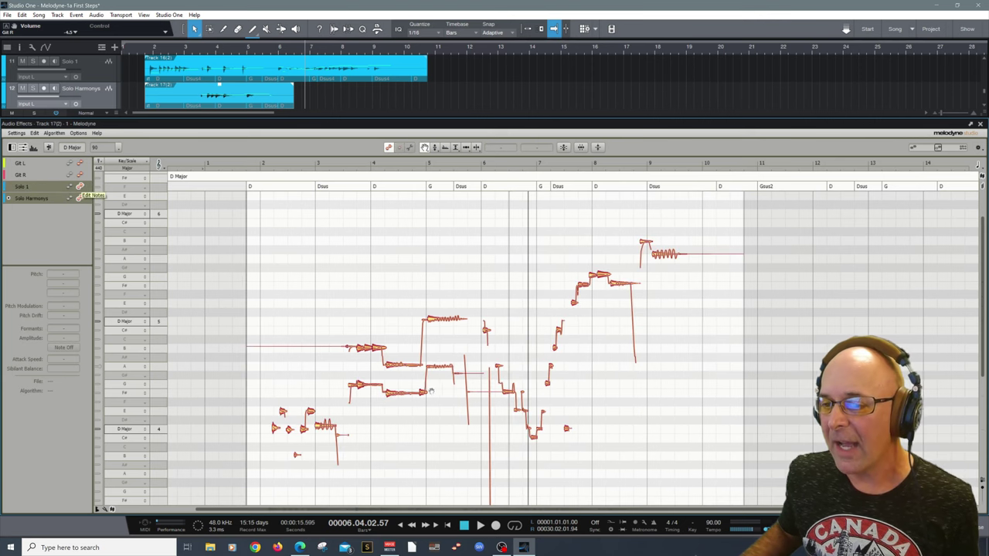
right_click(430, 388)
left_click(434, 400)
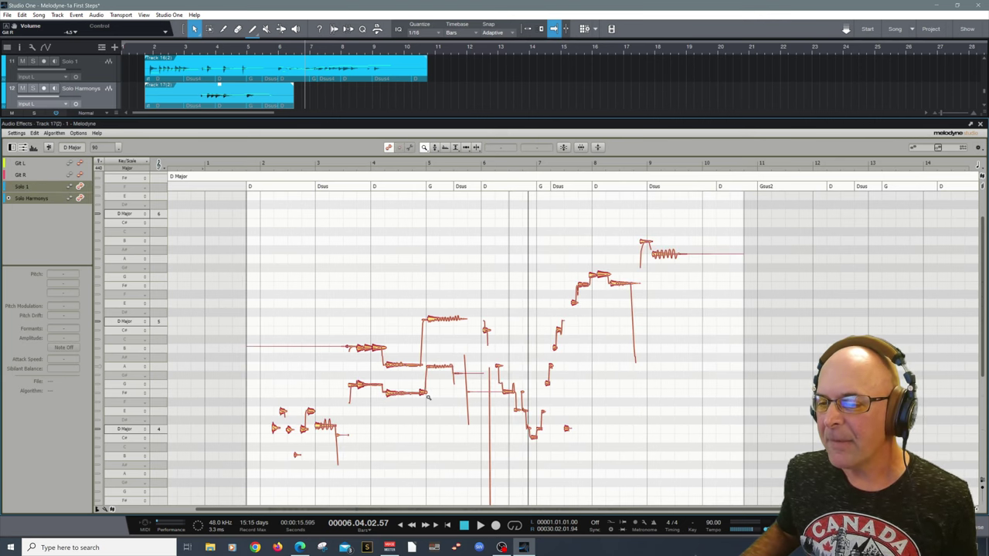
left_click_drag(433, 396, 516, 446)
right_click(506, 449)
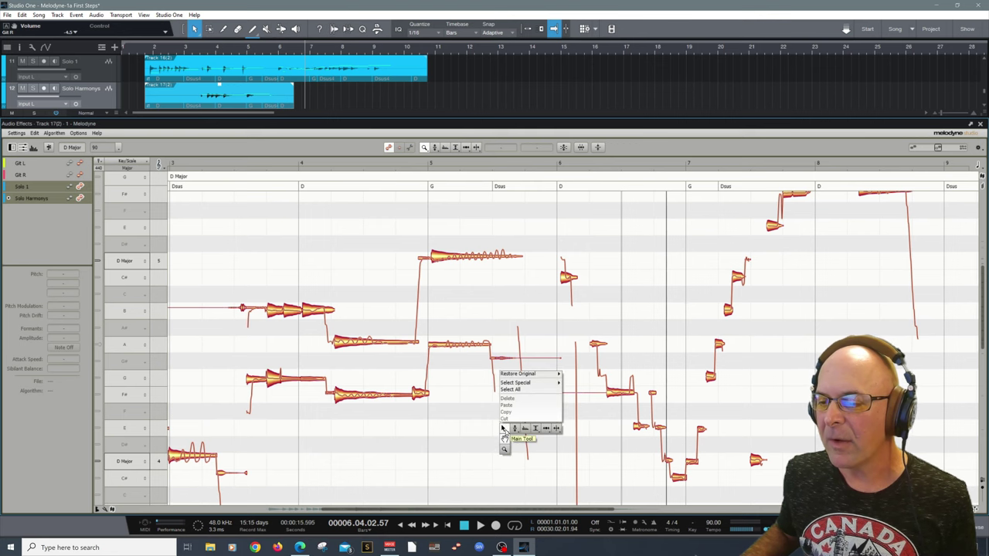
left_click(503, 429)
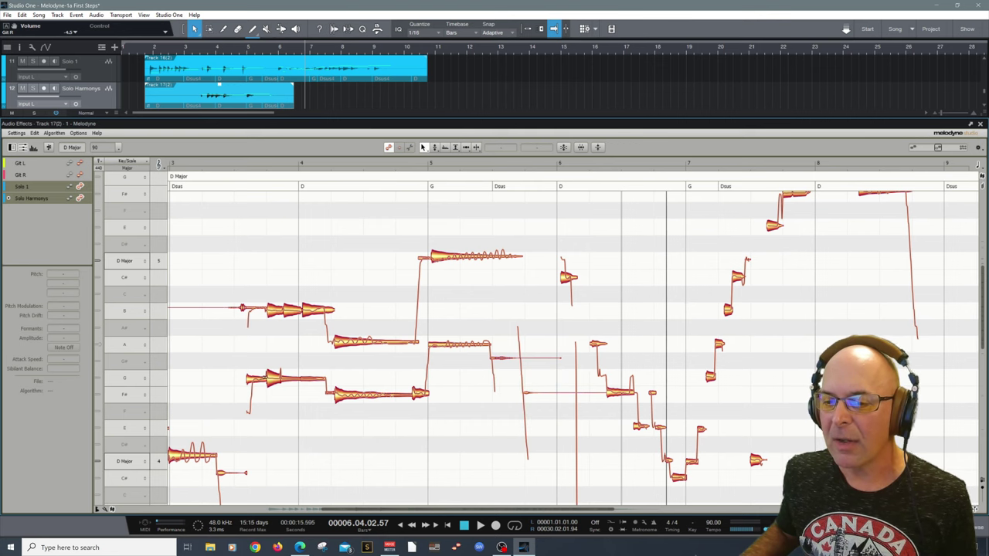
Select the Solo 1 and Solo Harmonys phrases, then compare their individual G 4 and B 4 notes just after bar 4
left_click_drag(231, 361, 510, 442)
left_click_drag(235, 238, 429, 335)
left_click(229, 163)
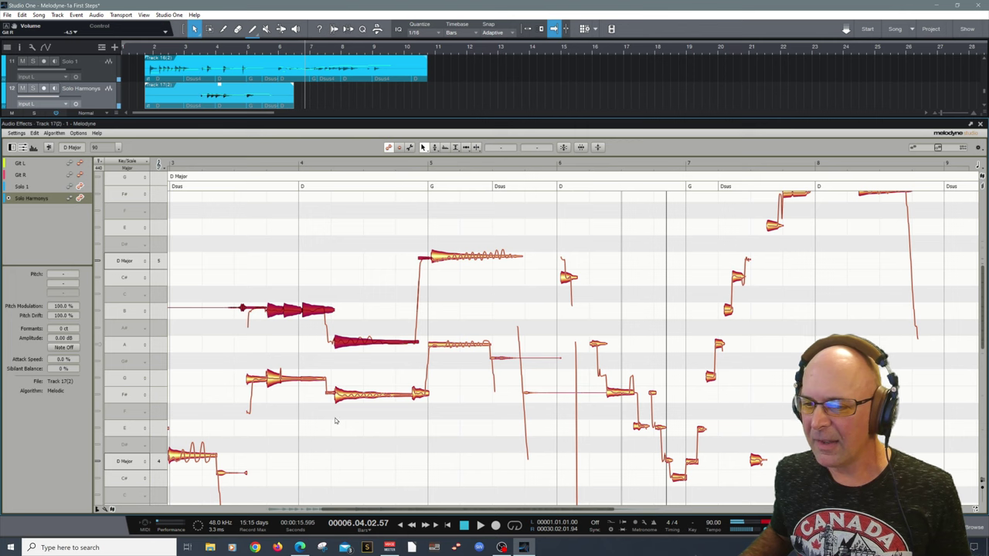
left_click(314, 382)
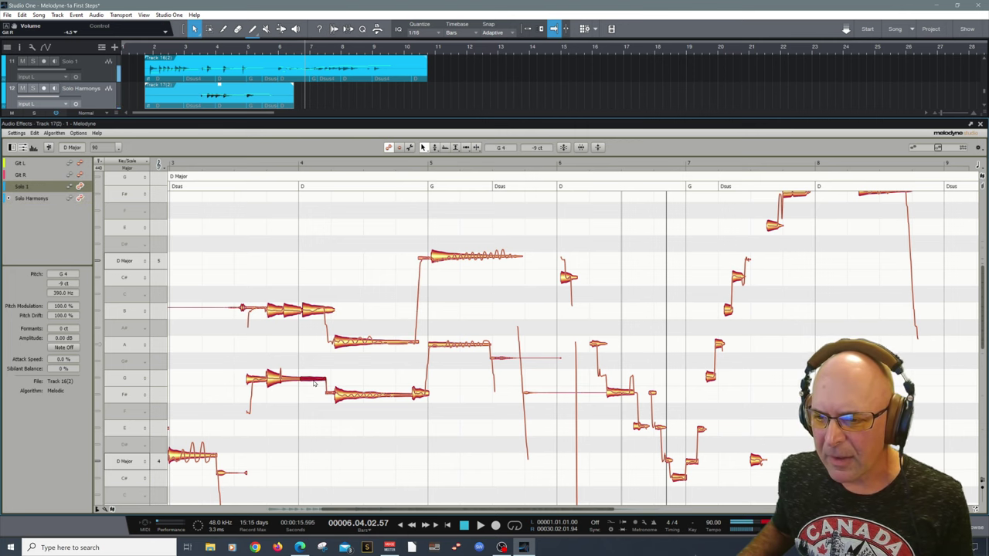
left_click(313, 316)
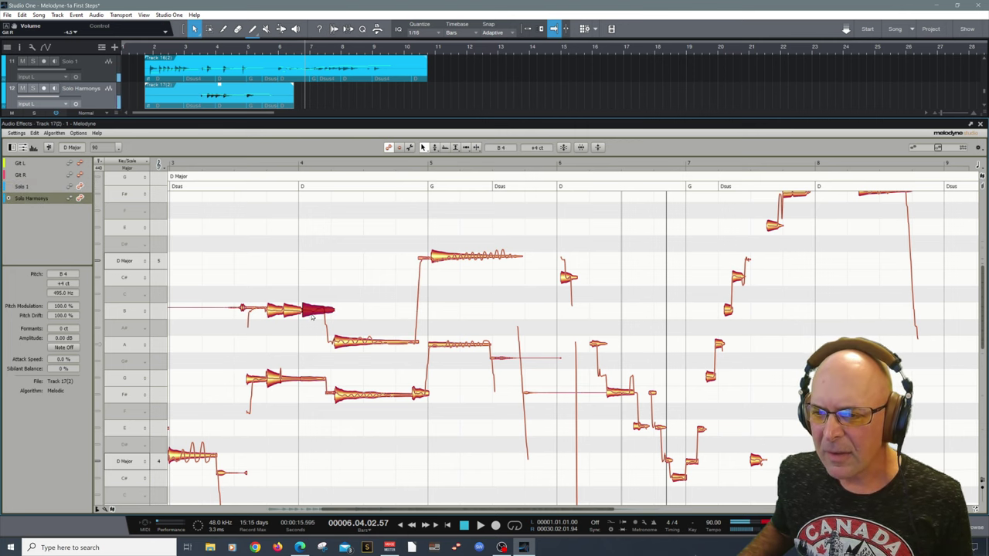
left_click(311, 380)
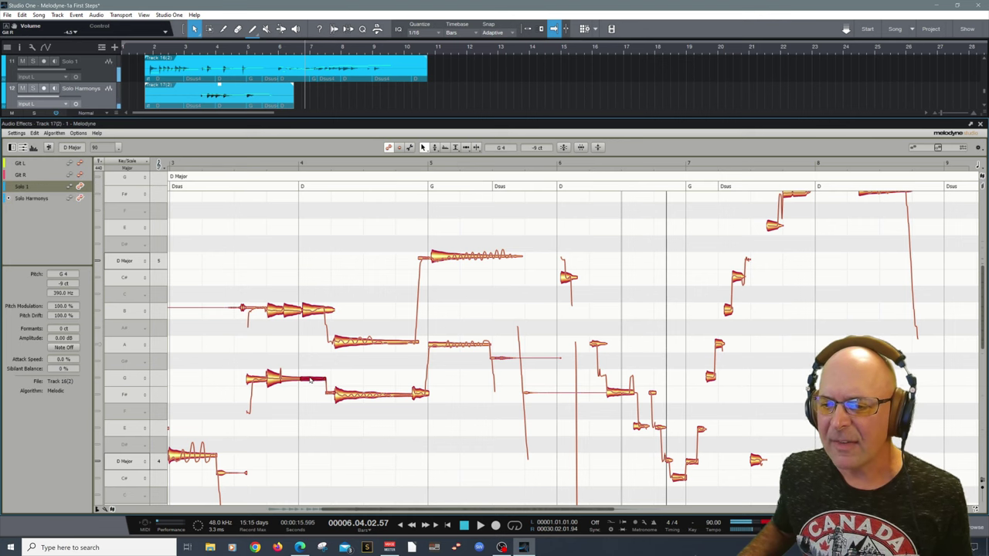
Use the Amplitude tool to boost Solo 1's G 4 note after bar 4, lower the harmony's B 4 note to -3.00 dB, and listen back
left_click(455, 148)
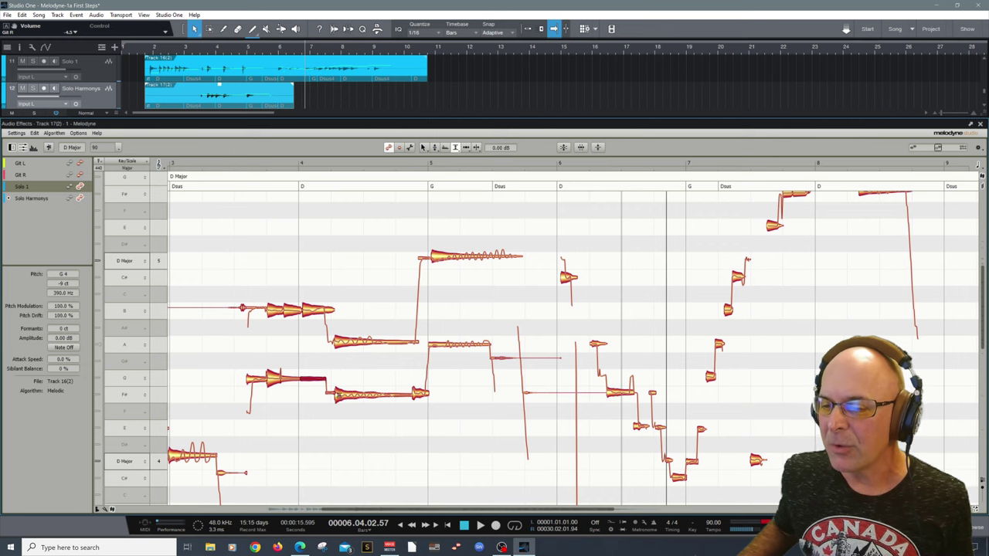
left_click_drag(314, 378, 317, 334)
left_click(319, 309)
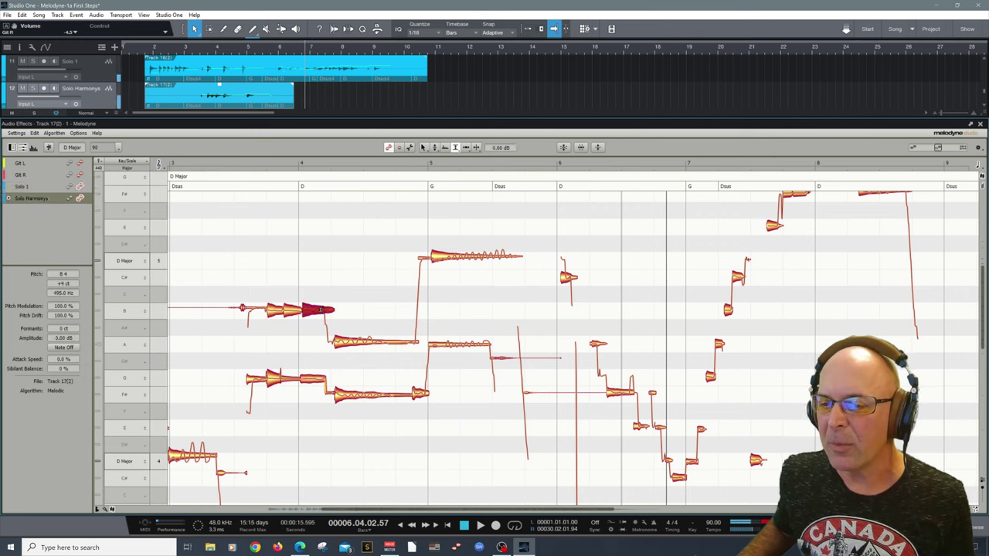
left_click(210, 161)
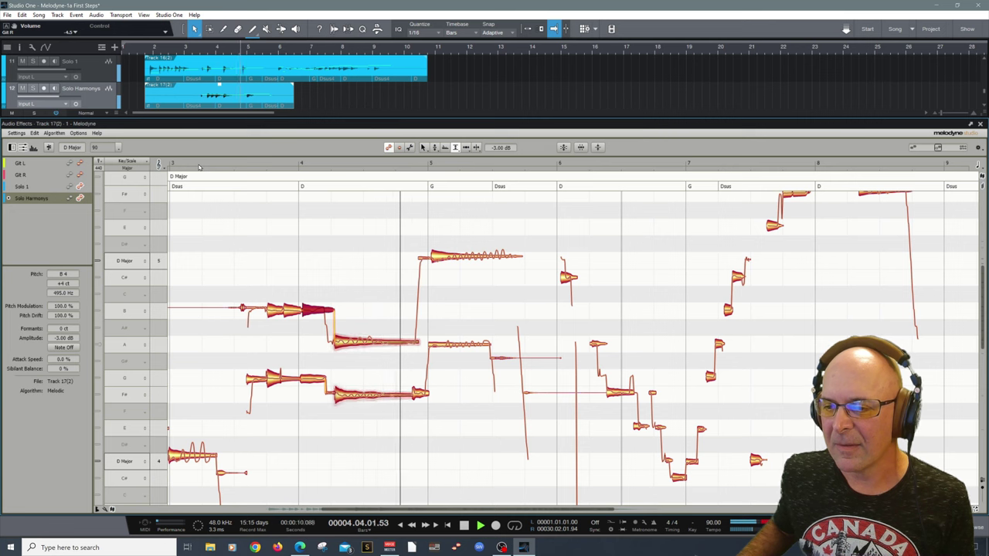
left_click(388, 227)
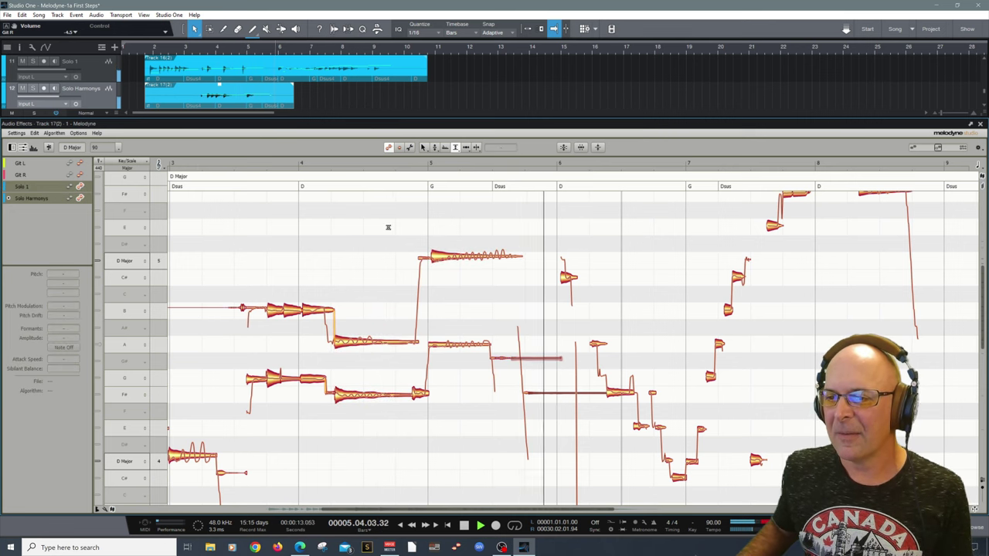
Zoom out to show the complete Solo 1 and Solo Harmonys phrases, then display only Git L's notes for review
right_click(413, 275)
left_click(369, 281)
left_click_drag(366, 307, 271, 238)
right_click(303, 238)
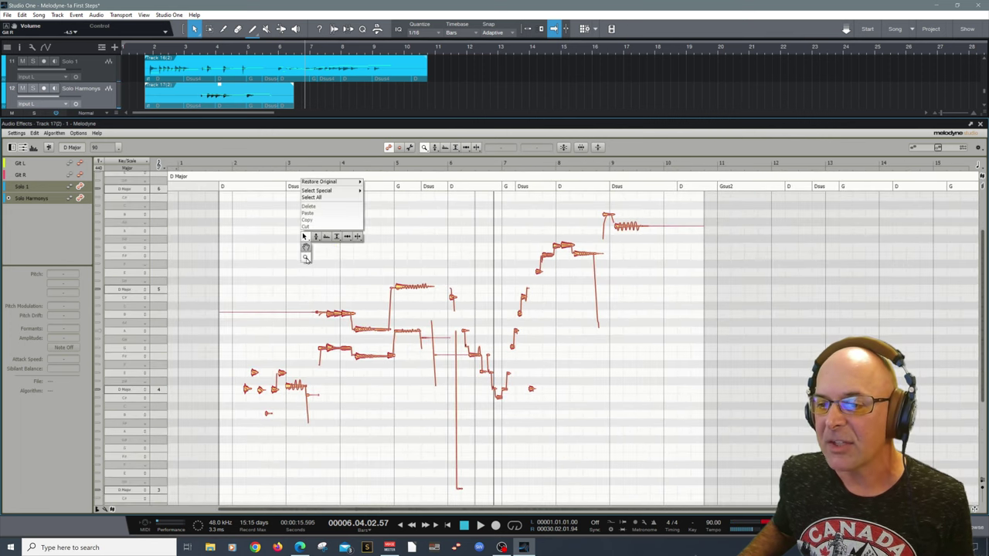
left_click(303, 235)
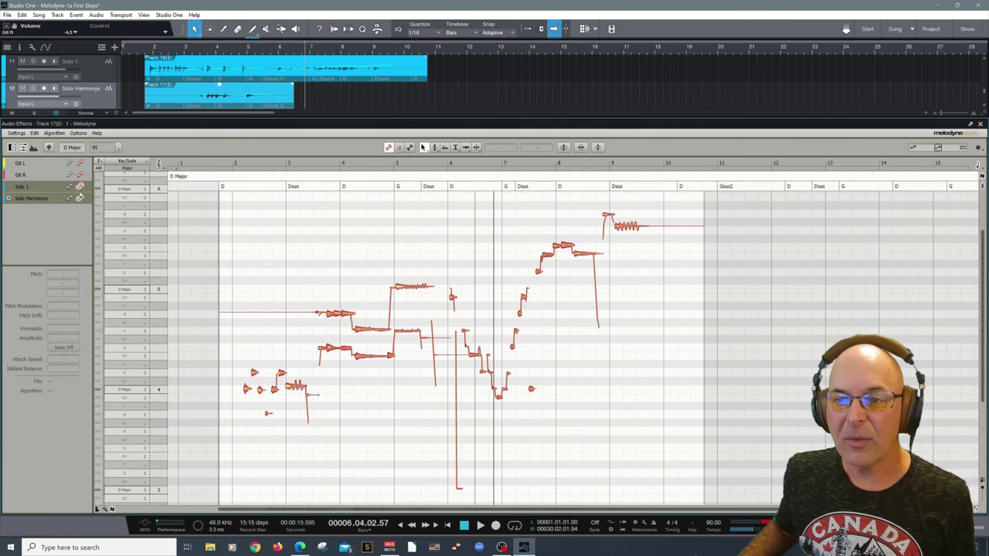
left_click(80, 163)
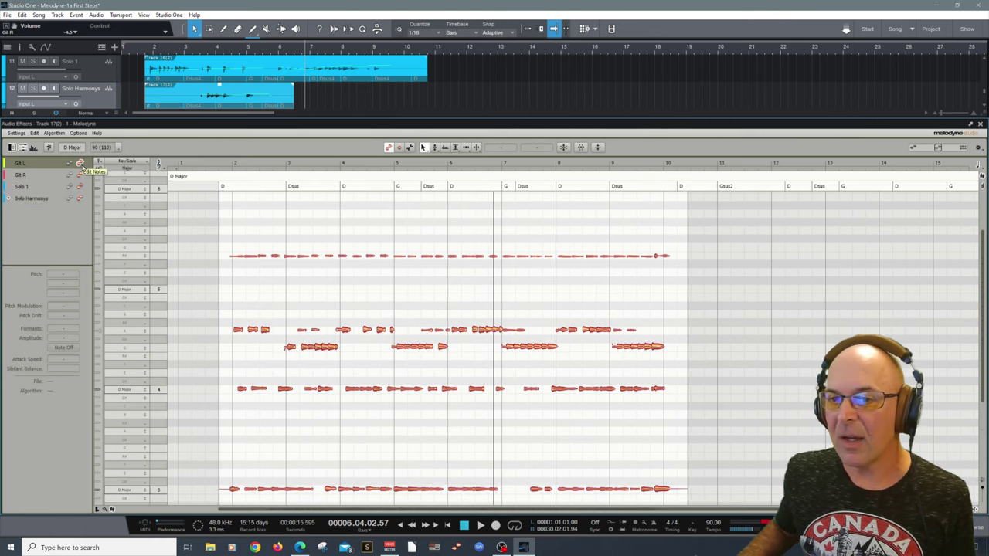
scroll(398, 309, "down", 3)
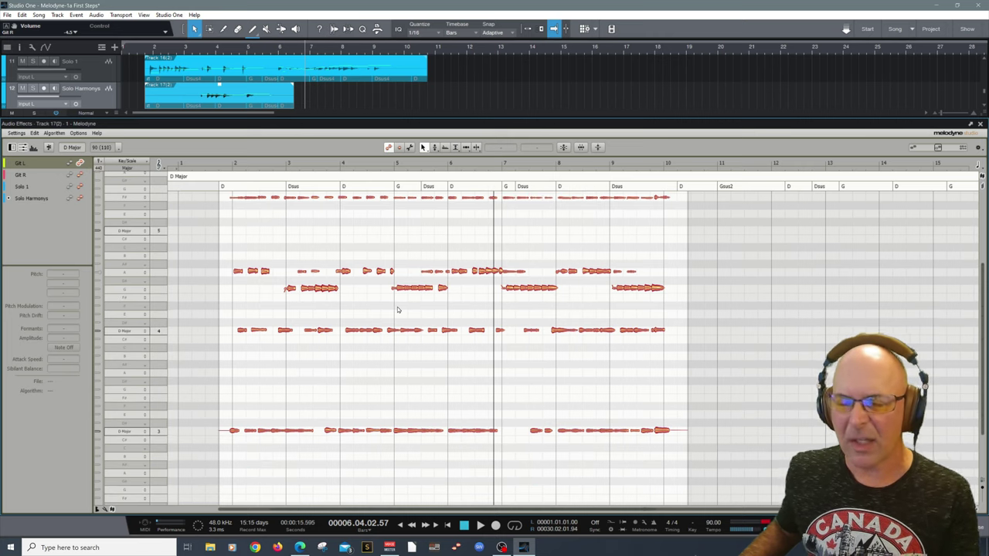
scroll(398, 310, "up", 2)
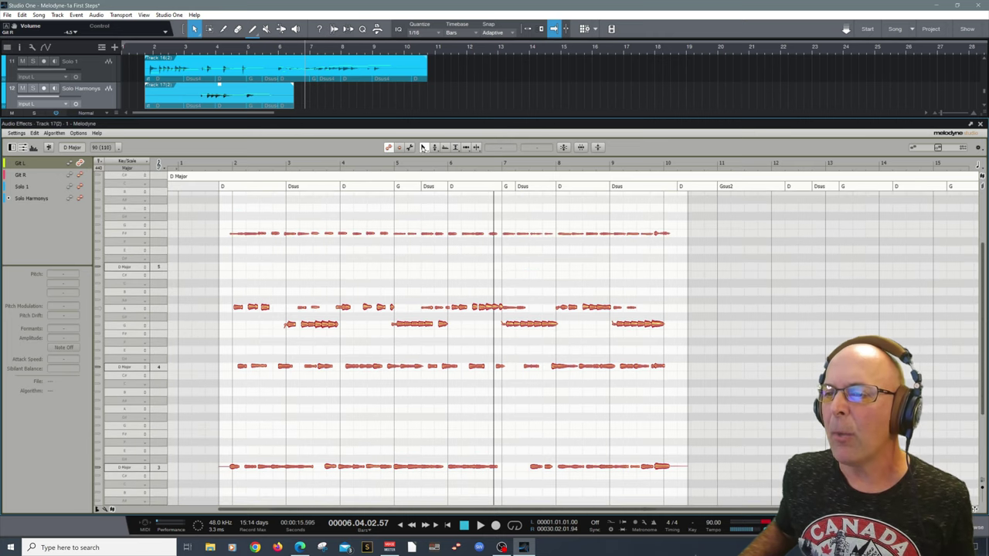
Examine Git L's detected notes in Note Assignment mode, then return to the normal note editing view
left_click(410, 147)
left_click_drag(436, 222, 441, 285)
left_click(541, 313)
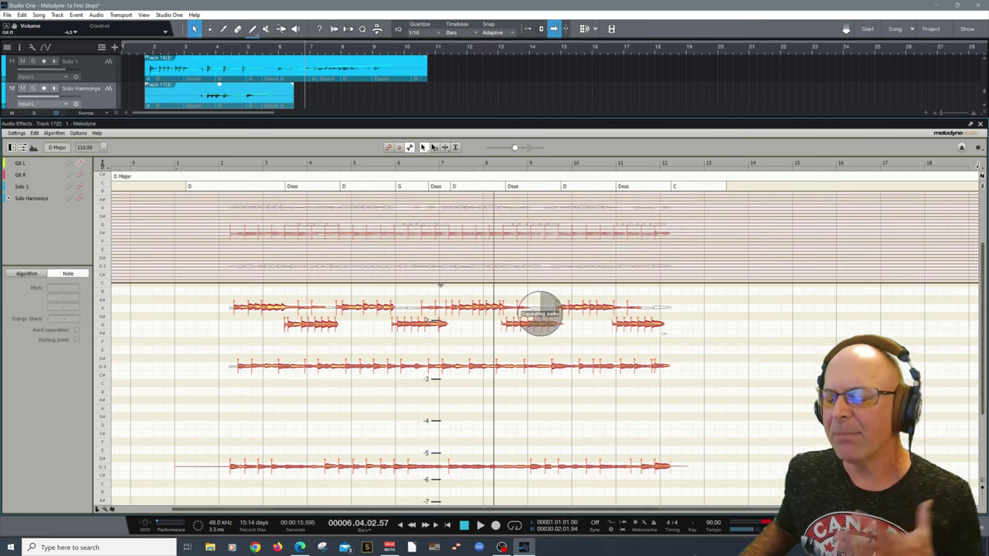
left_click(389, 146)
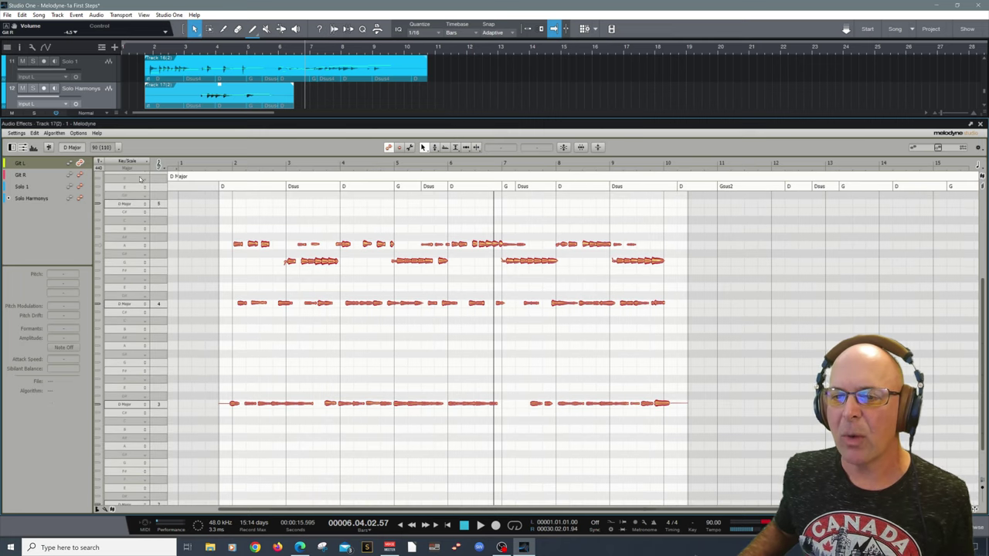
Review Git R, Solo 1 and Solo Harmonys one at a time, then show all four guitar tracks' notes together
left_click(81, 176)
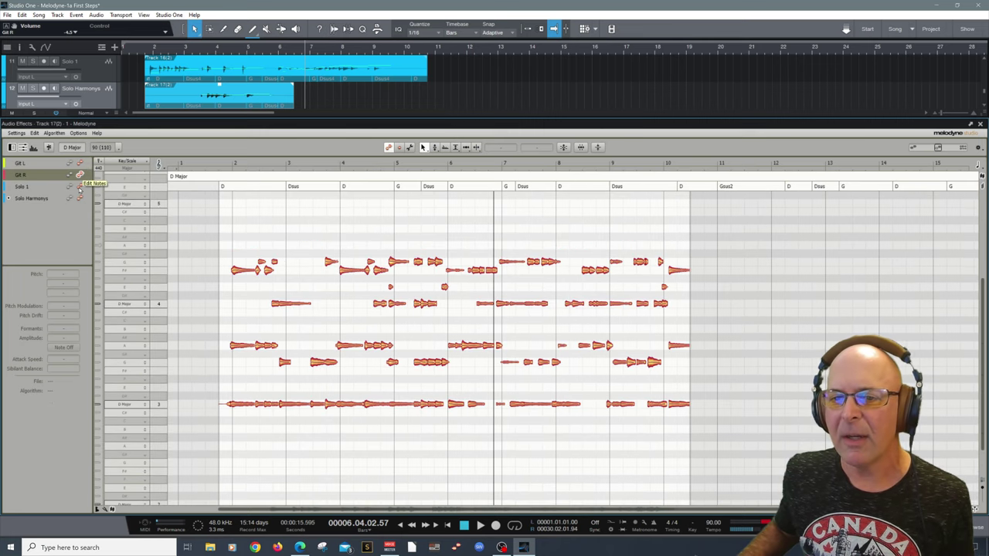
left_click(80, 188)
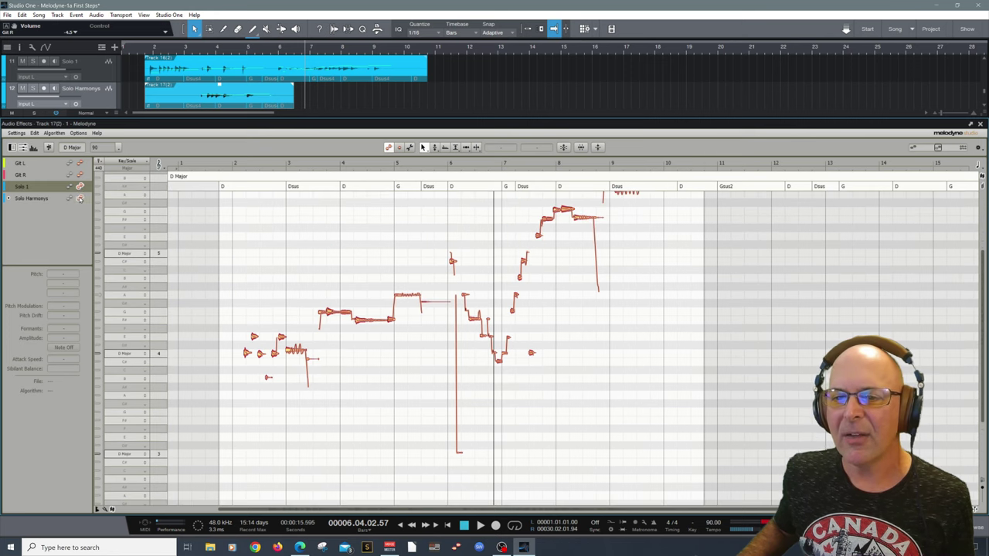
left_click(79, 198)
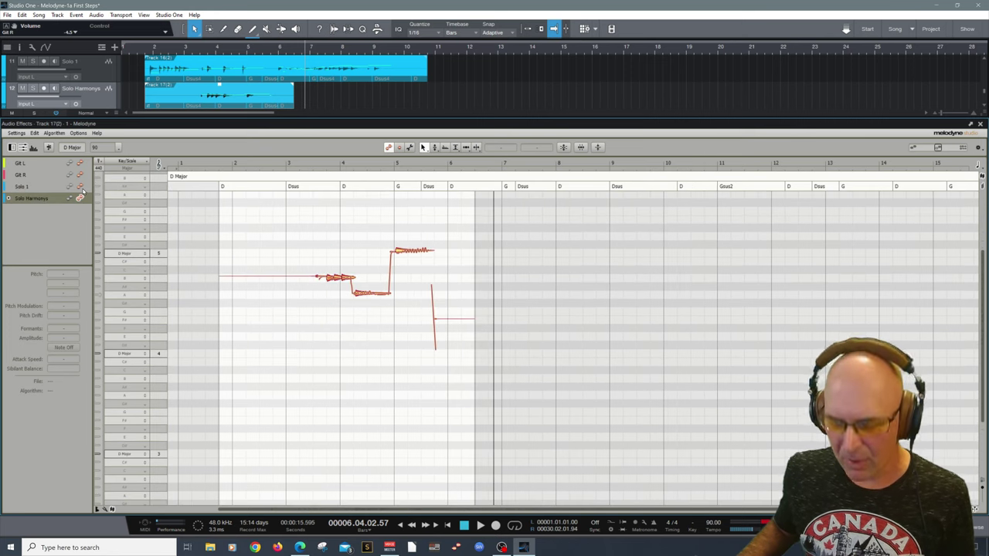
left_click(80, 186)
left_click(79, 175)
left_click(79, 163)
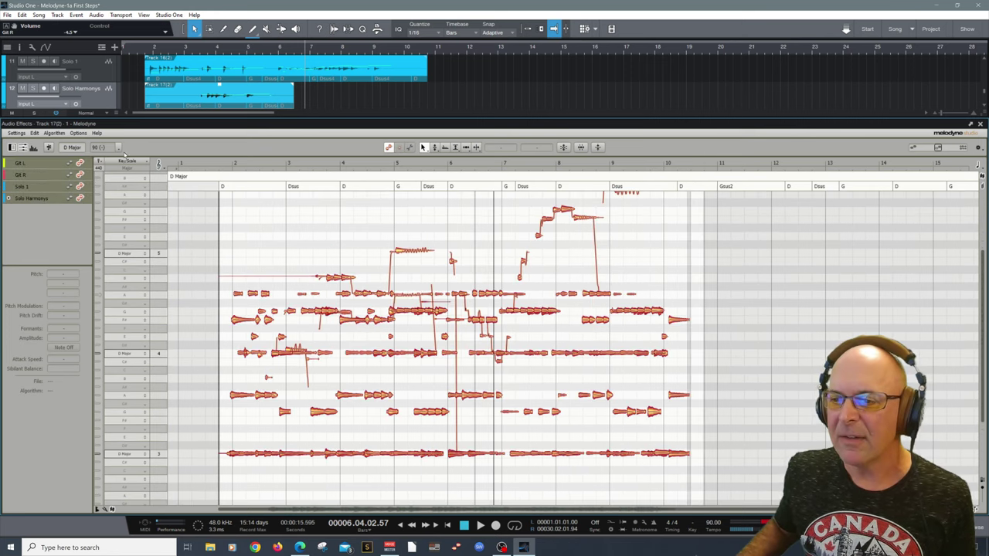
Play the song from before bar 2 and lower the mixer levels of Solo 1 to -2.4 dB and Solo Harmonys to -4.8 dB
left_click(208, 165)
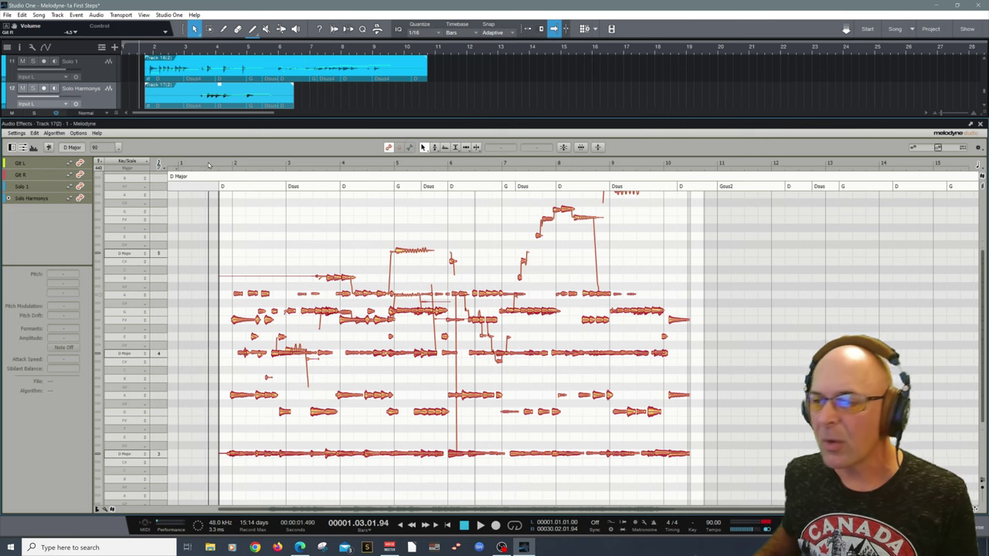
key("space")
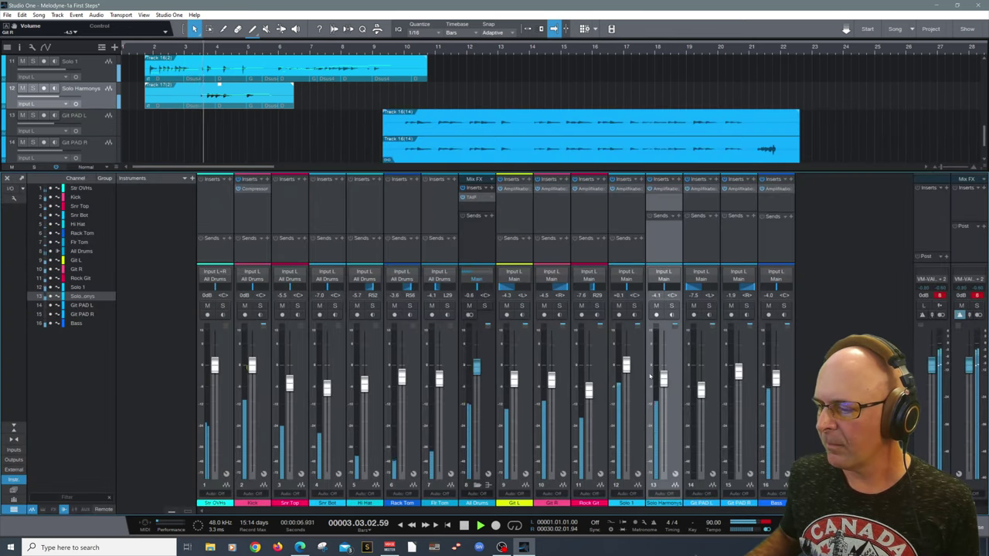
left_click_drag(630, 371, 630, 377)
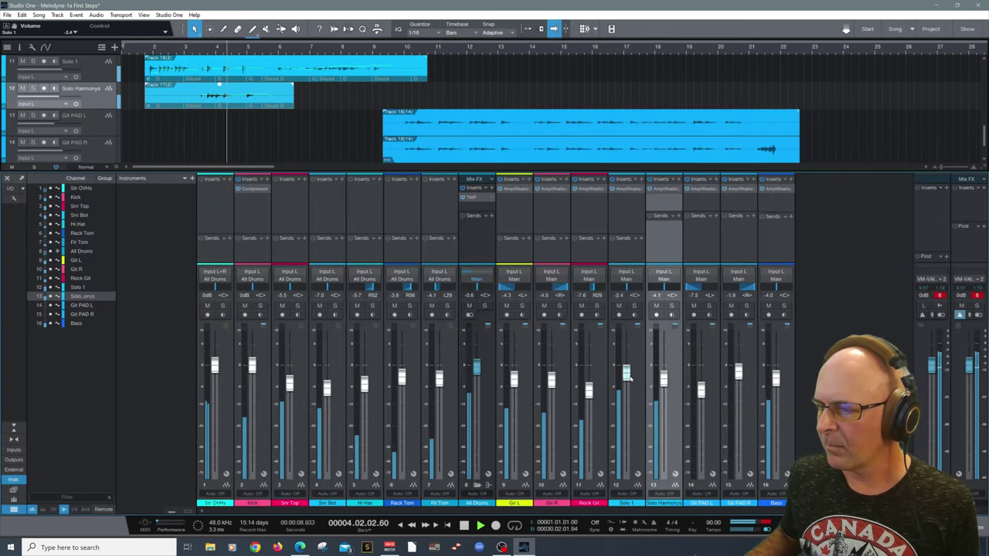
left_click_drag(663, 378, 664, 381)
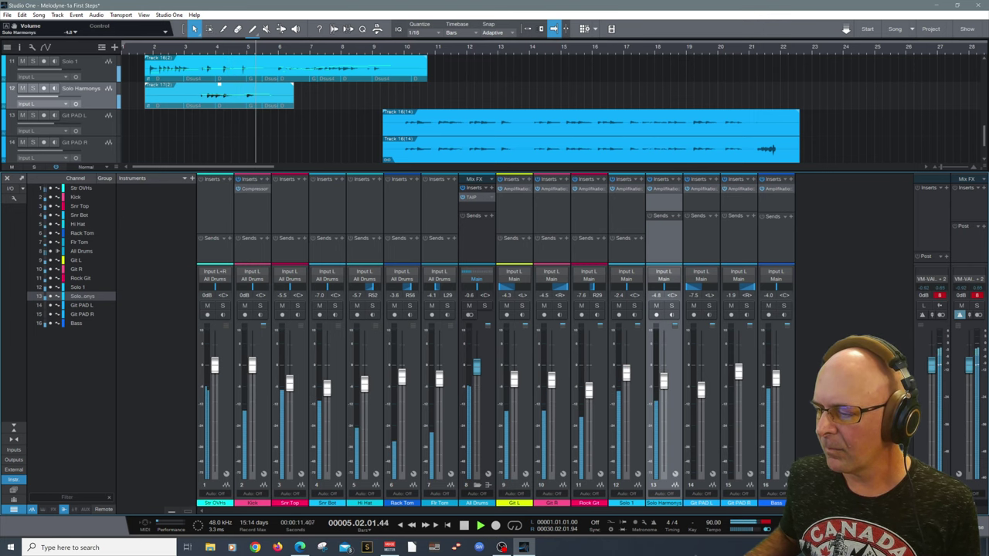
Reopen the Solo Harmonys event in Melodyne and display Solo 1, Git R and Git L alongside it
double_click(270, 89)
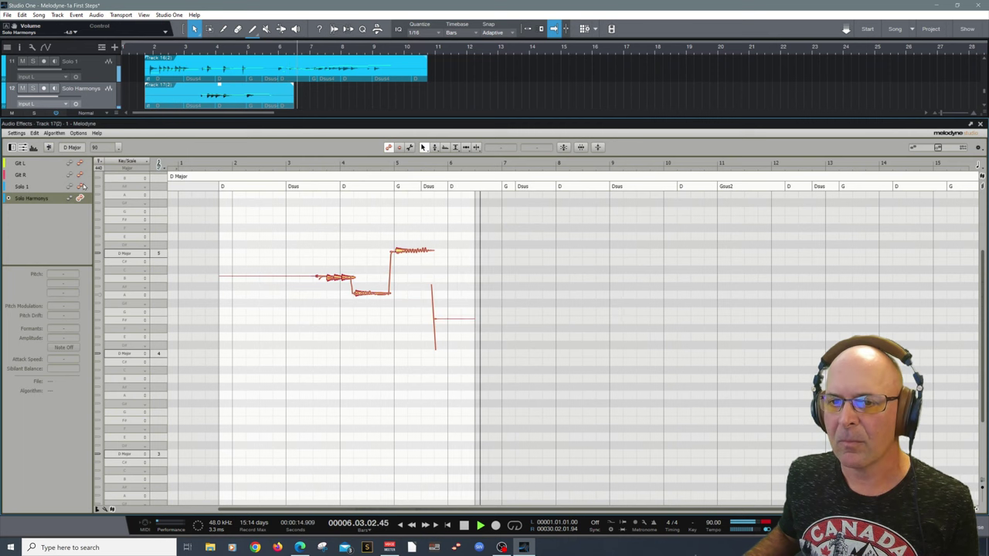
left_click(82, 186)
left_click(81, 175)
left_click(81, 163)
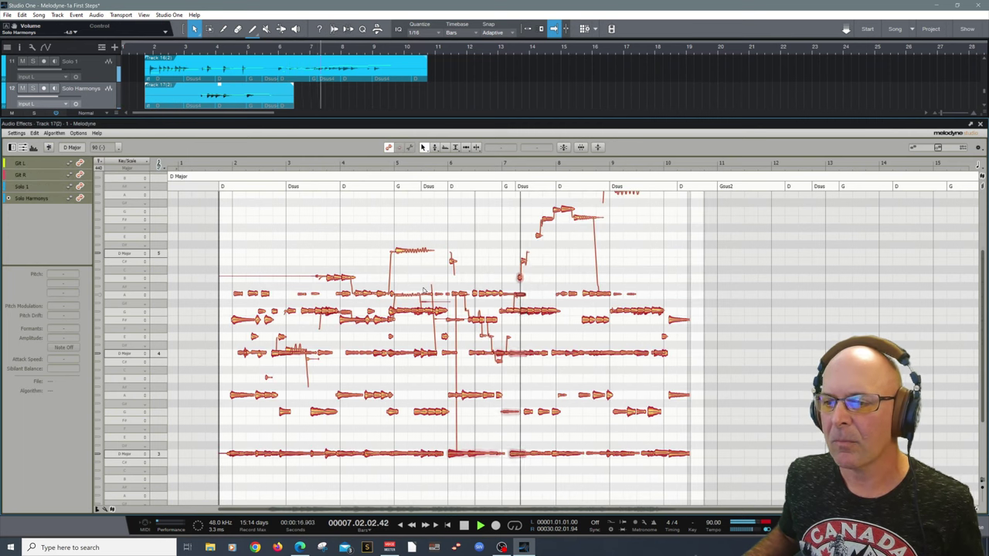
Stop playback and replay the song from before bar 2 with all four guitar tracks in view
scroll(739, 342, "up", 2)
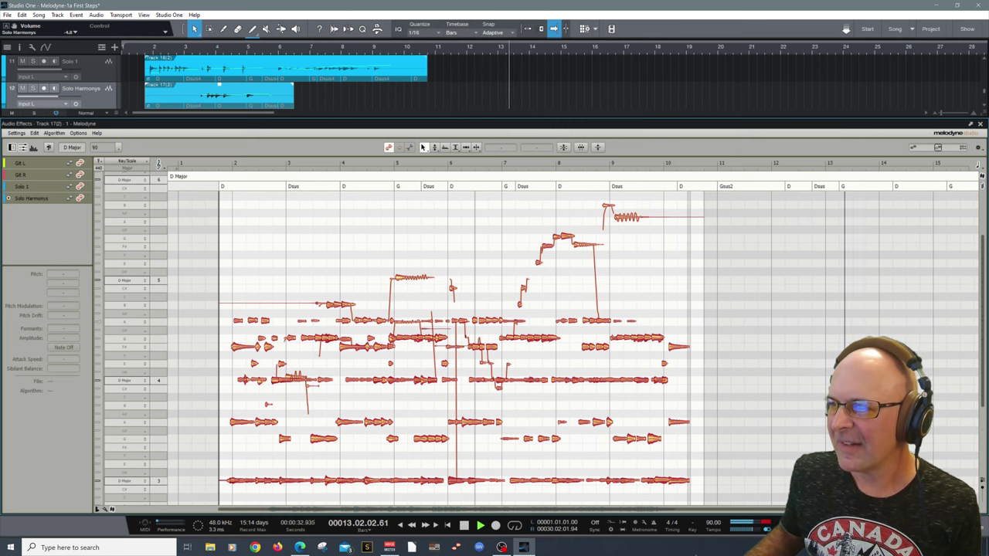
key("space")
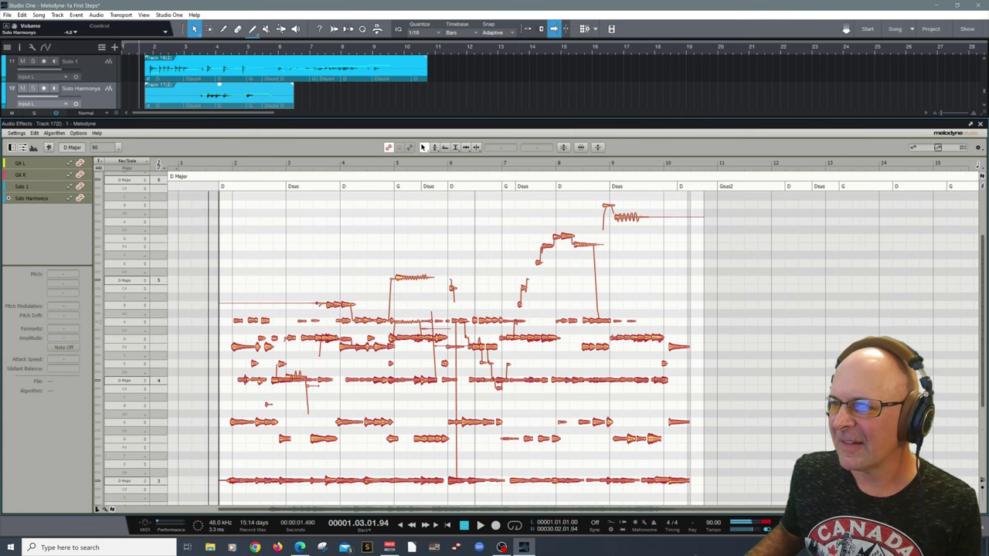
scroll(743, 330, "down", 1)
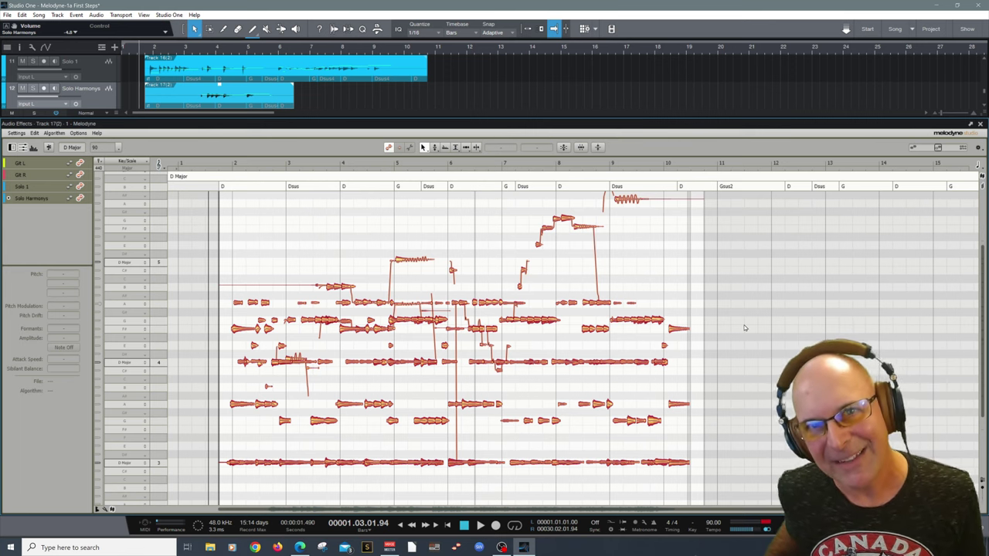
key("space")
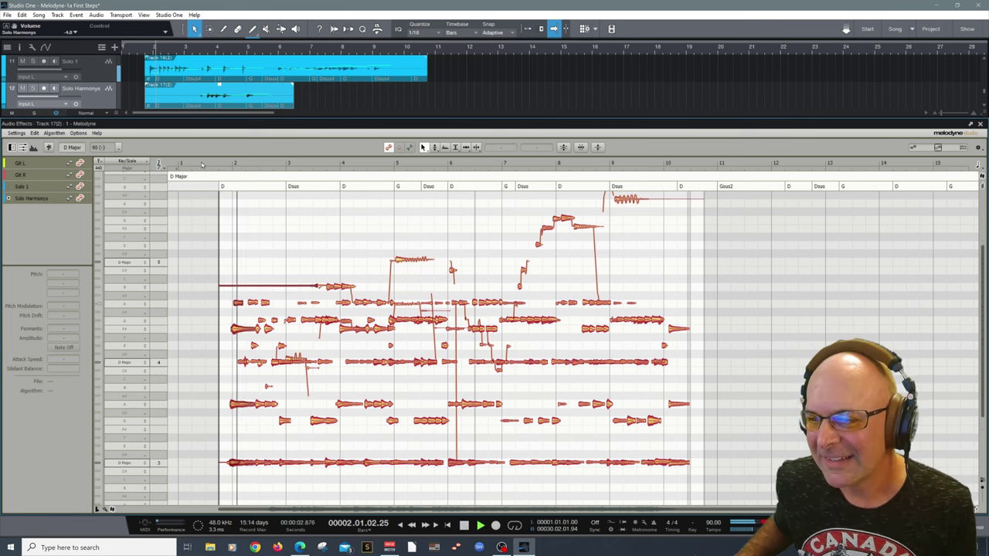